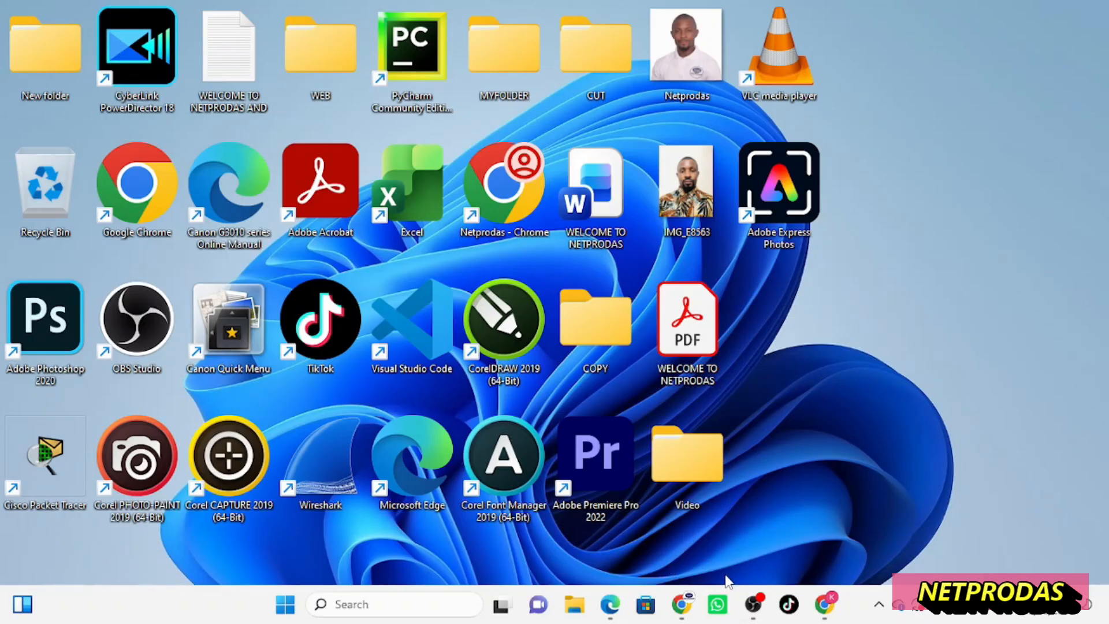
# - Switch to Microsoft Edge, open the office.com website, and minimize the browser window
pyautogui.click(610, 604)
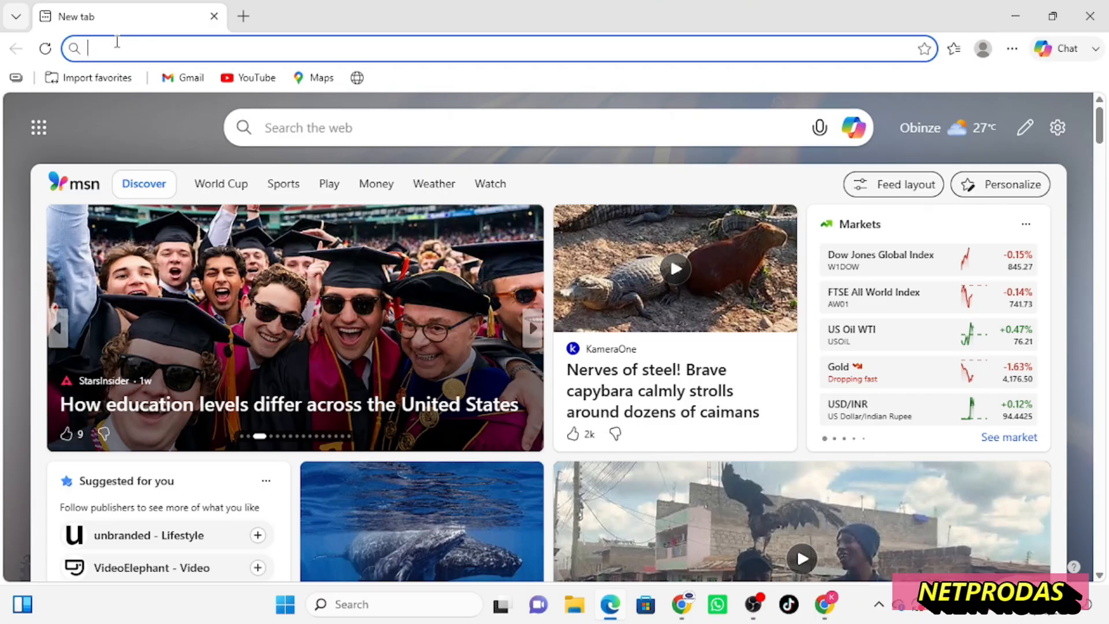
pyautogui.write('office.com')
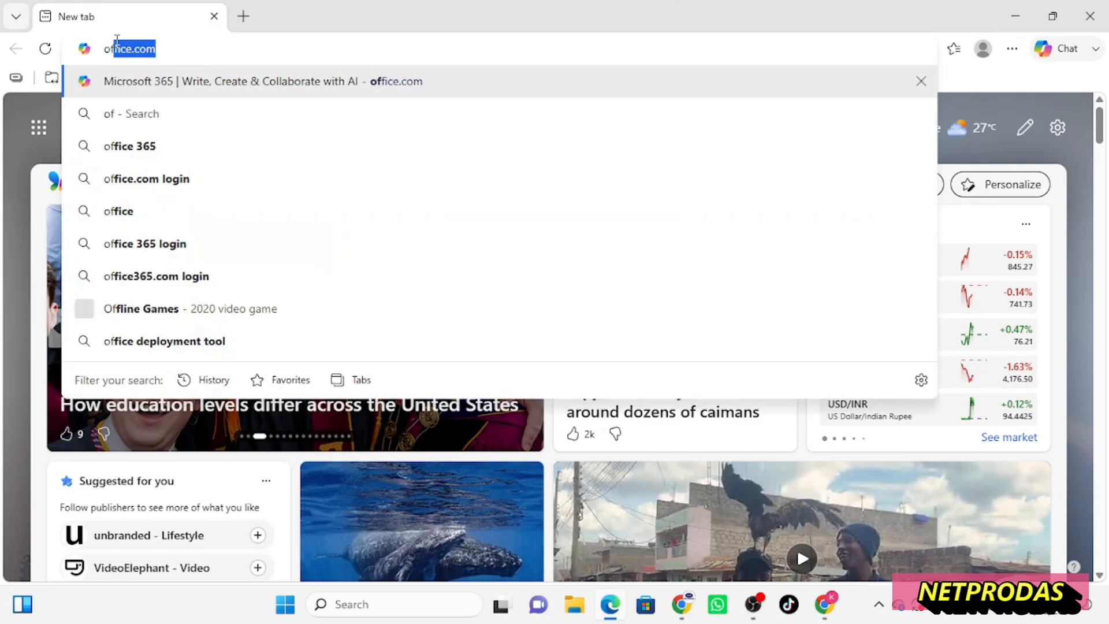
pyautogui.press('Return')
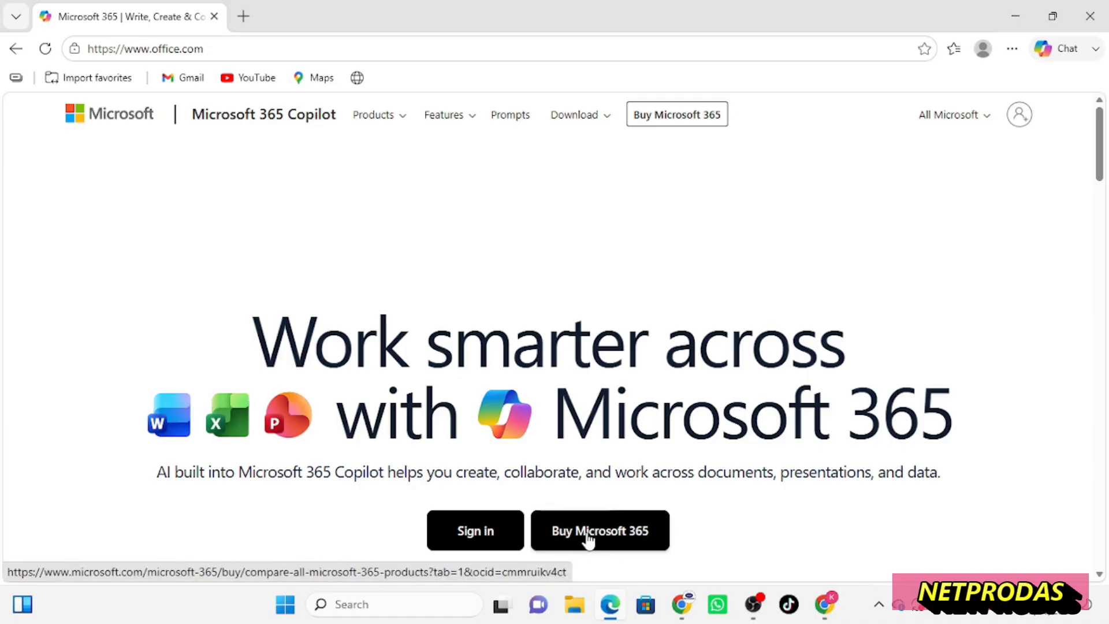
pyautogui.click(1015, 15)
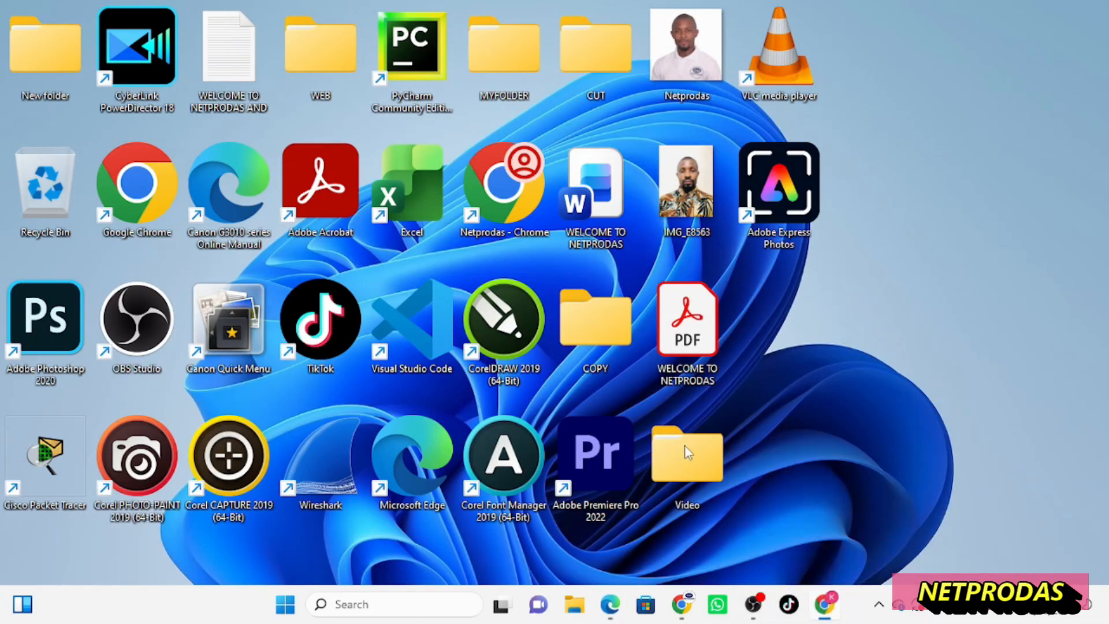
# - Switch to Chrome, open the Microsoft 365 site, and go from its sign-in page to the Microsoft account creation form
pyautogui.click(824, 604)
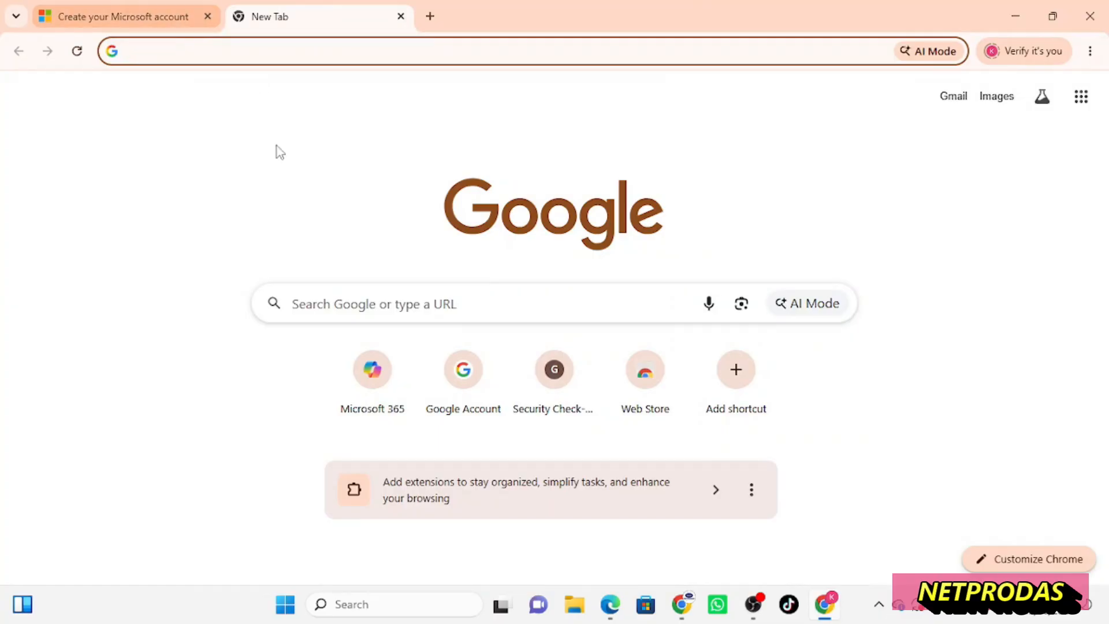
pyautogui.click(374, 407)
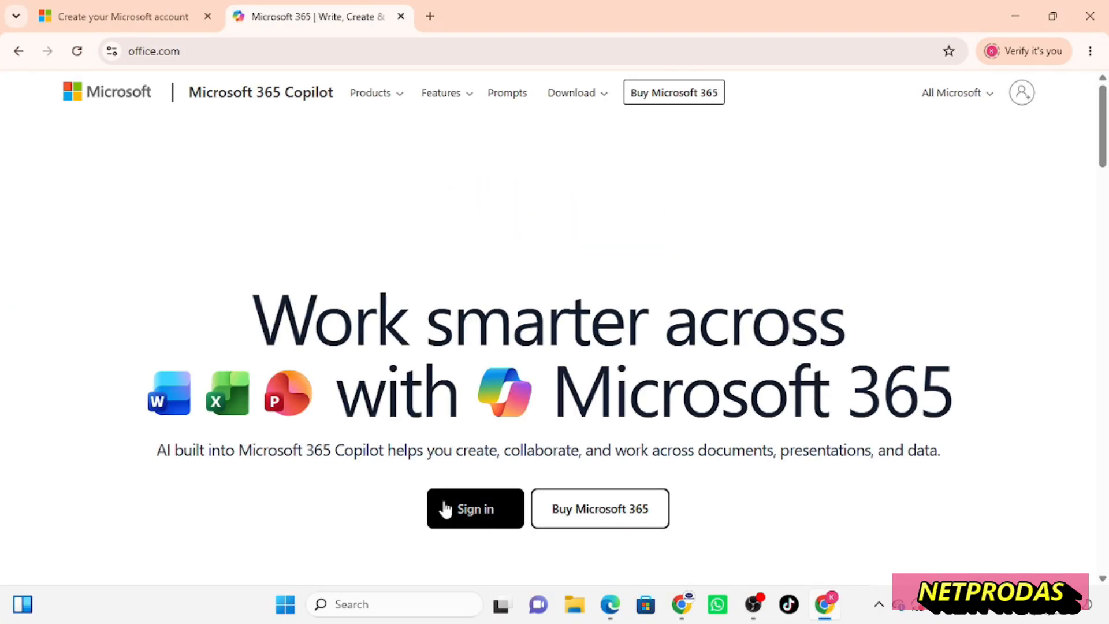
pyautogui.click(472, 514)
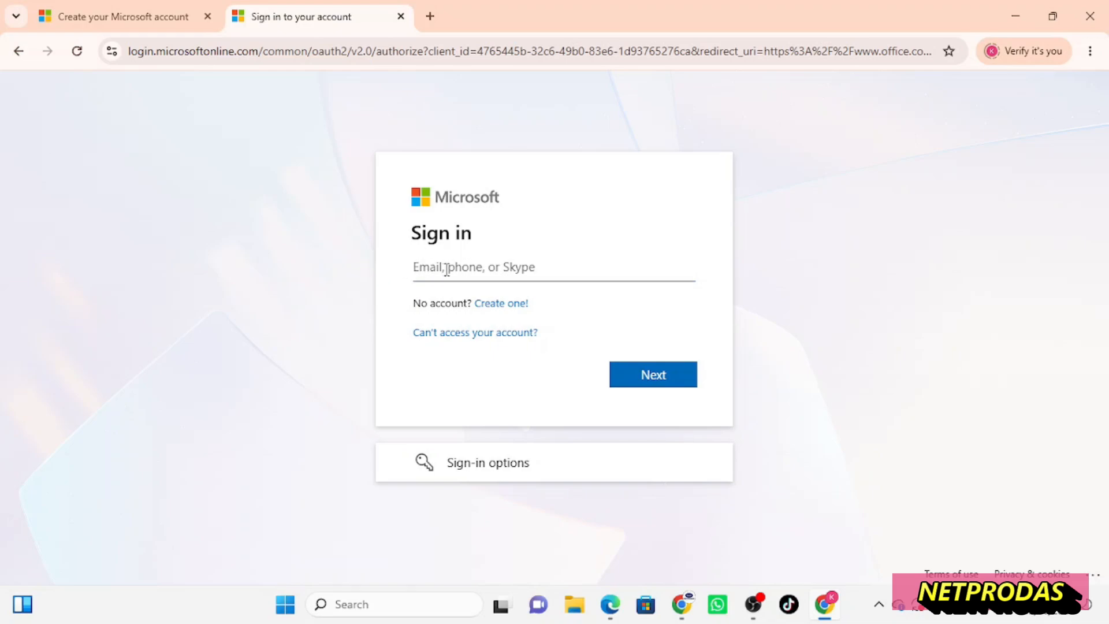
pyautogui.click(490, 306)
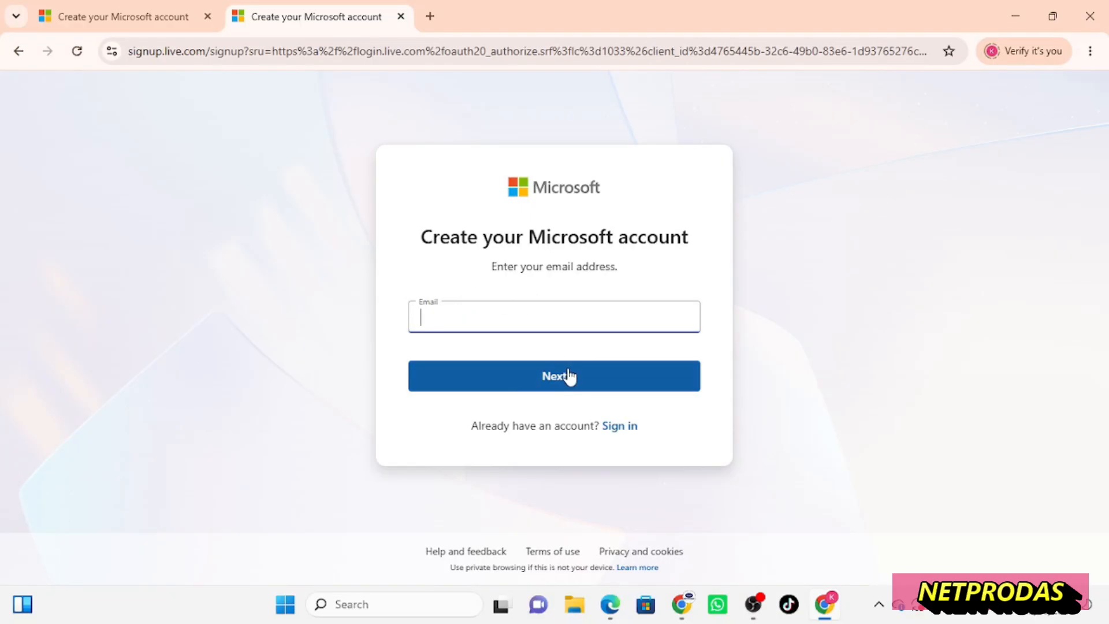
pyautogui.click(1014, 16)
# - Switch to the signed-in Chrome window, launch Word for the web from Microsoft 365 Copilot, and return to Document 3
pyautogui.moveTo(683, 617)
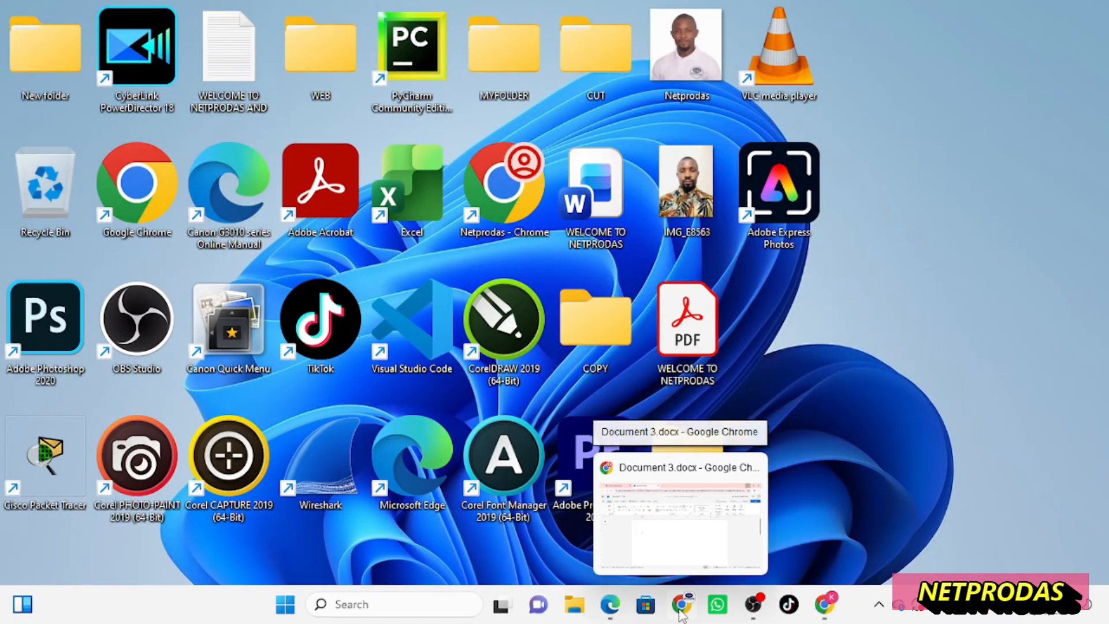
pyautogui.click(679, 519)
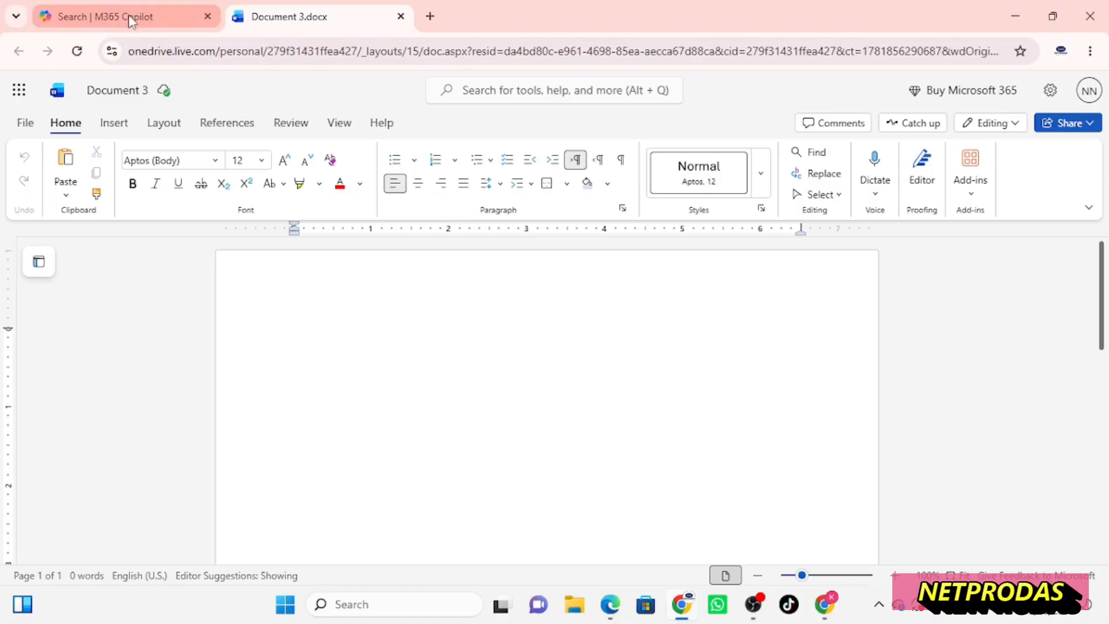
pyautogui.click(129, 16)
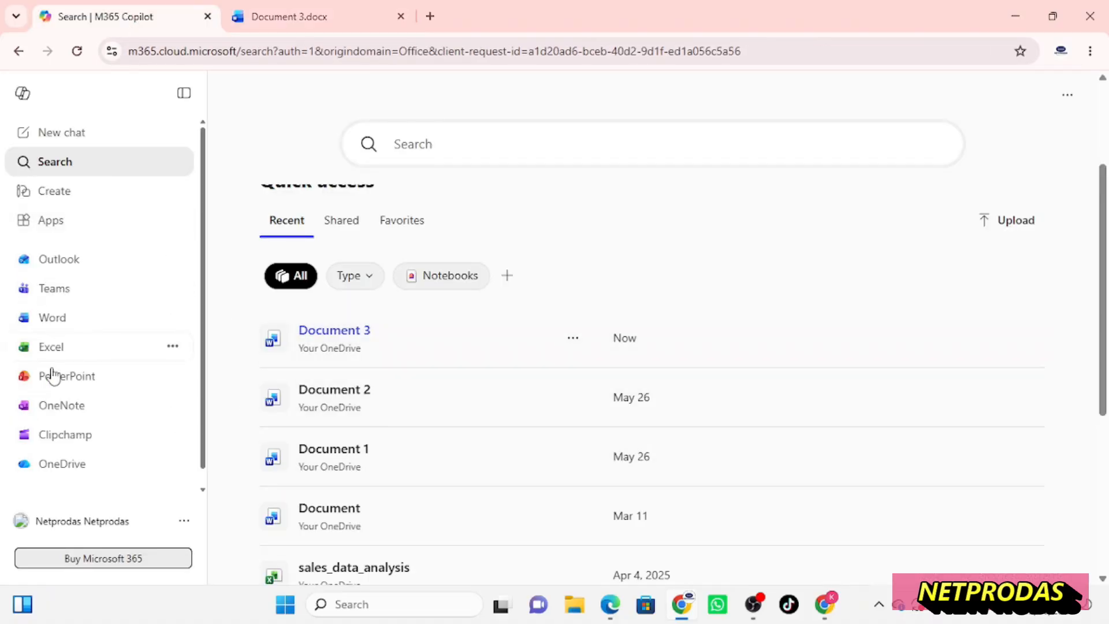
pyautogui.click(56, 322)
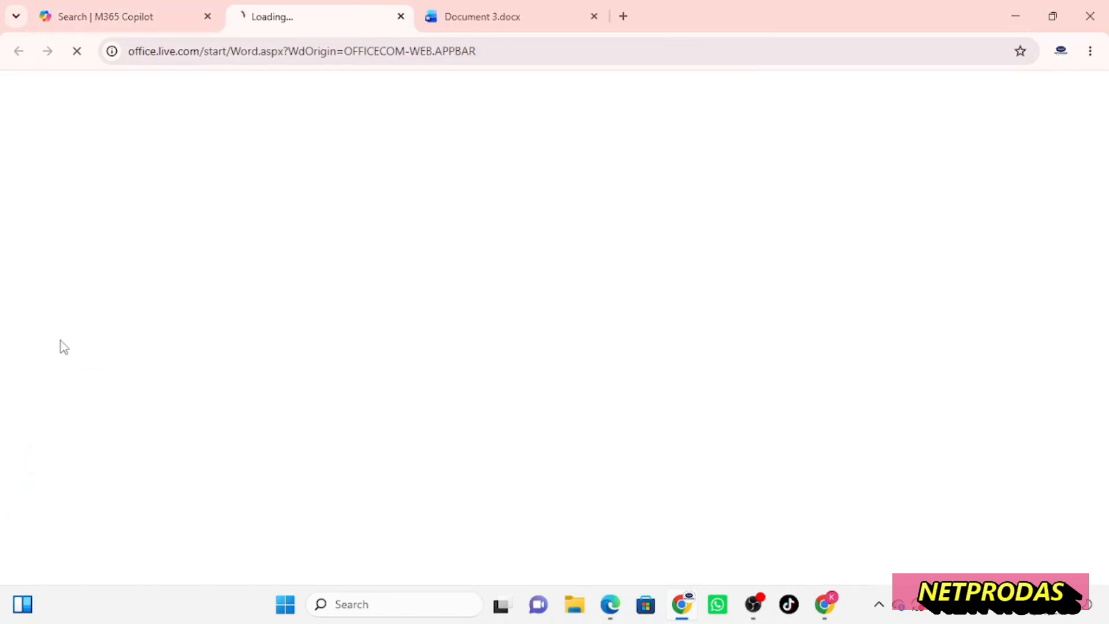
pyautogui.click(509, 13)
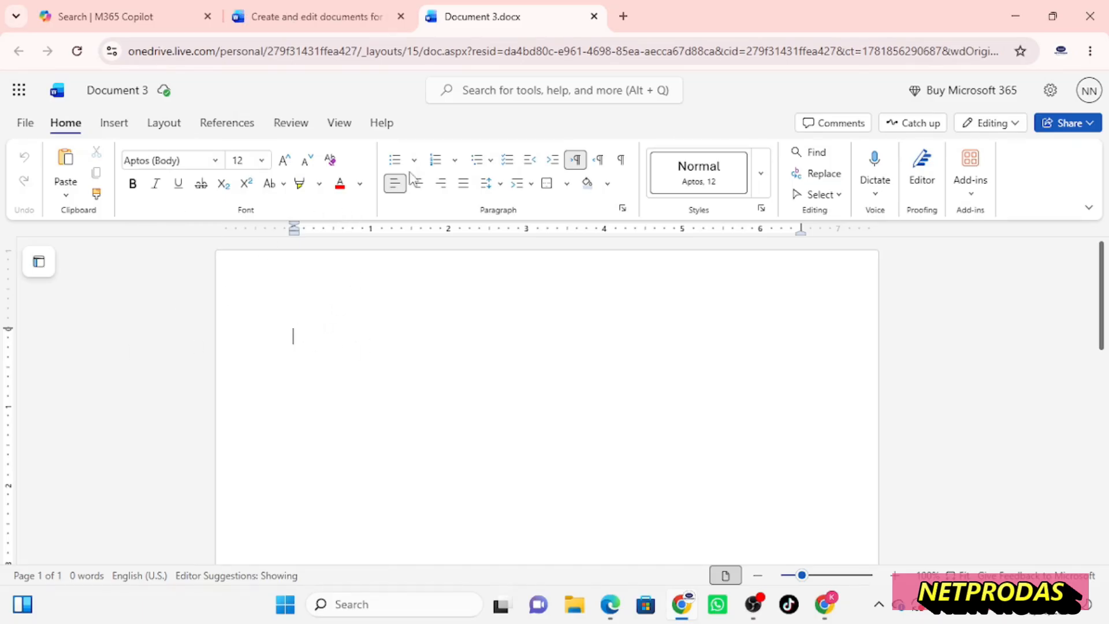
pyautogui.click(298, 18)
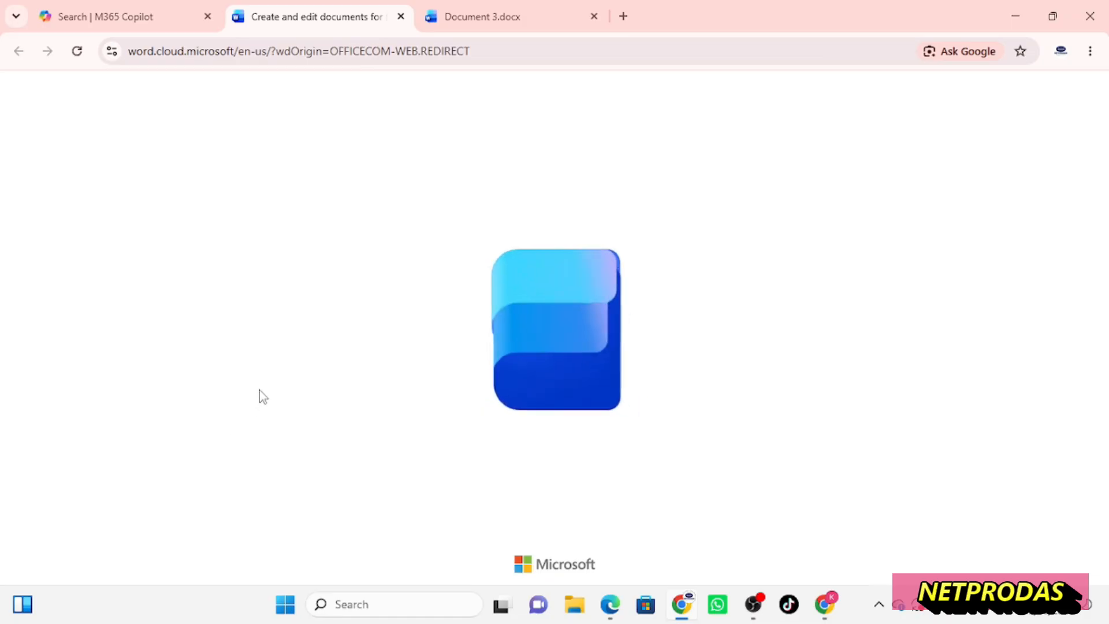
pyautogui.click(485, 18)
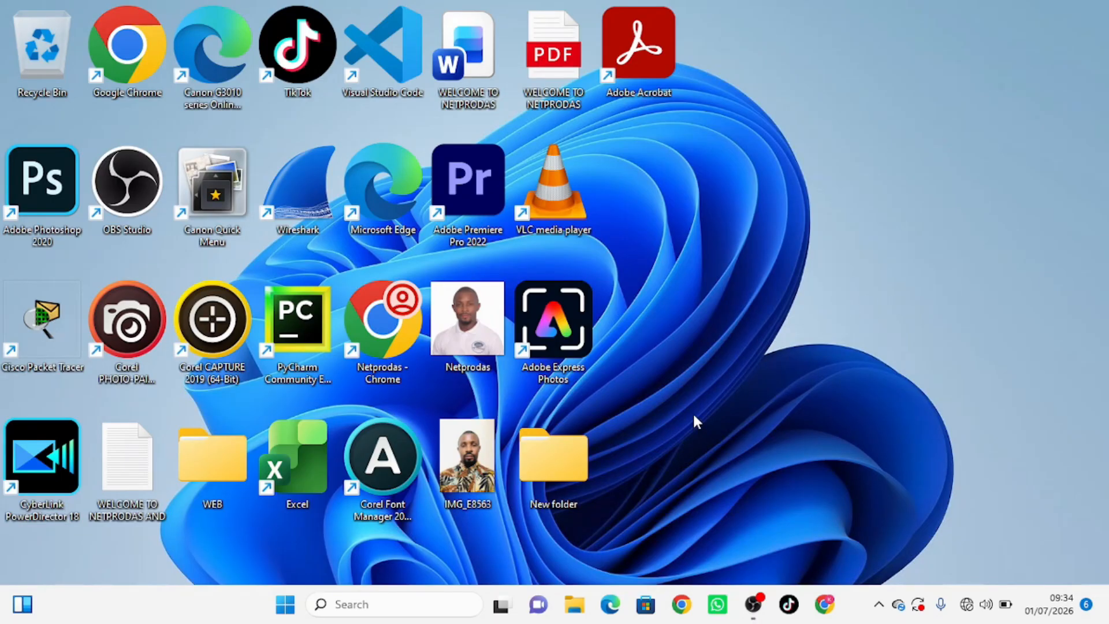
# - Search Windows for the Word desktop app and launch it
pyautogui.click(285, 606)
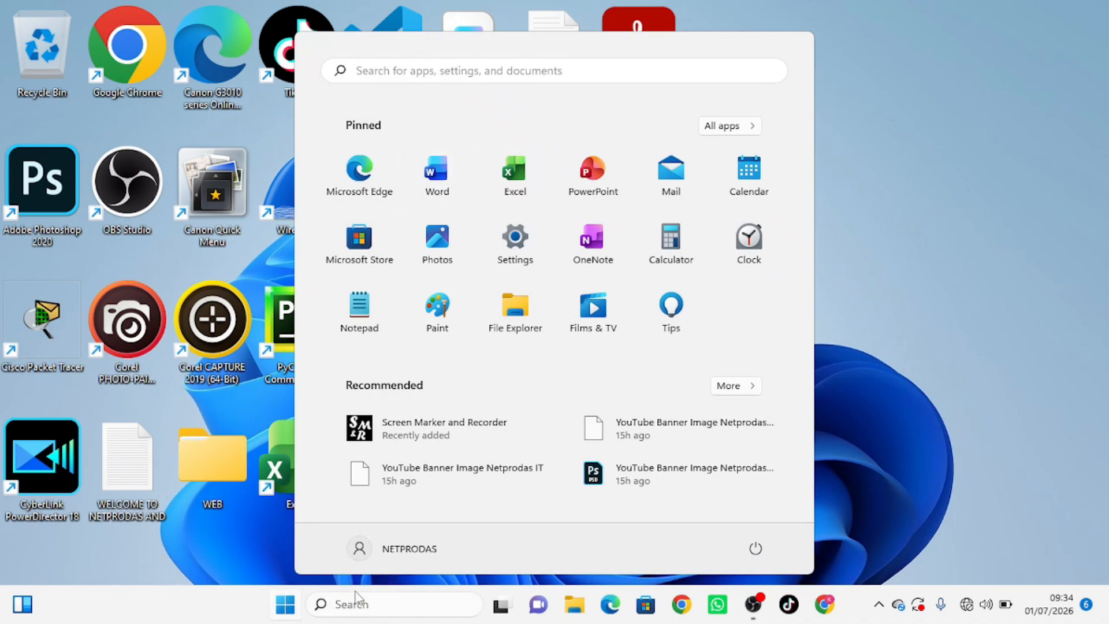
pyautogui.click(435, 69)
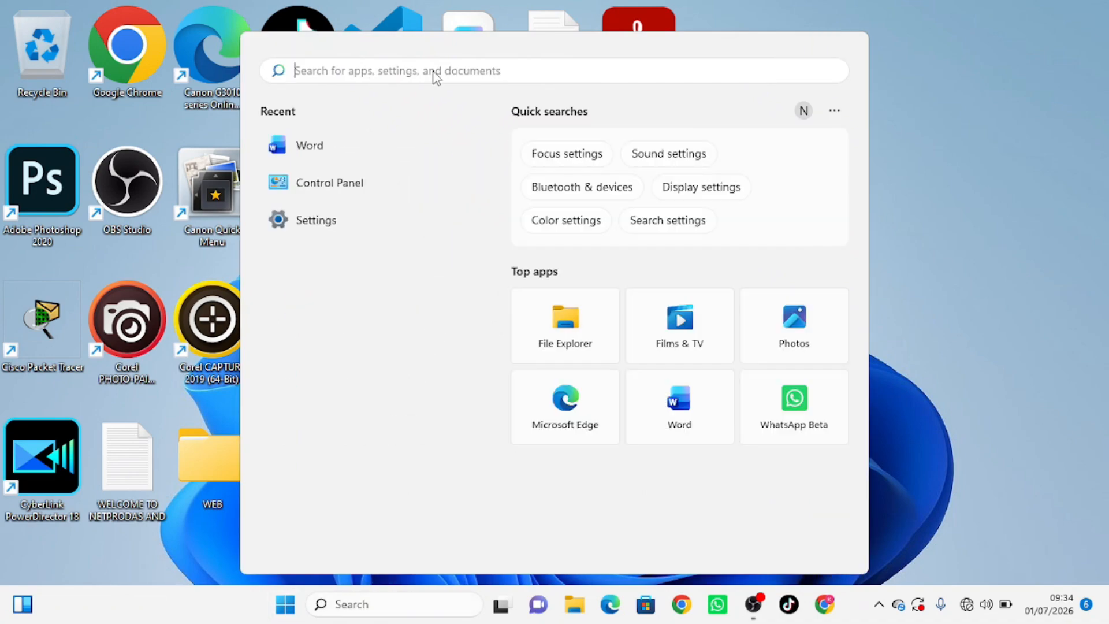
pyautogui.write('wo')
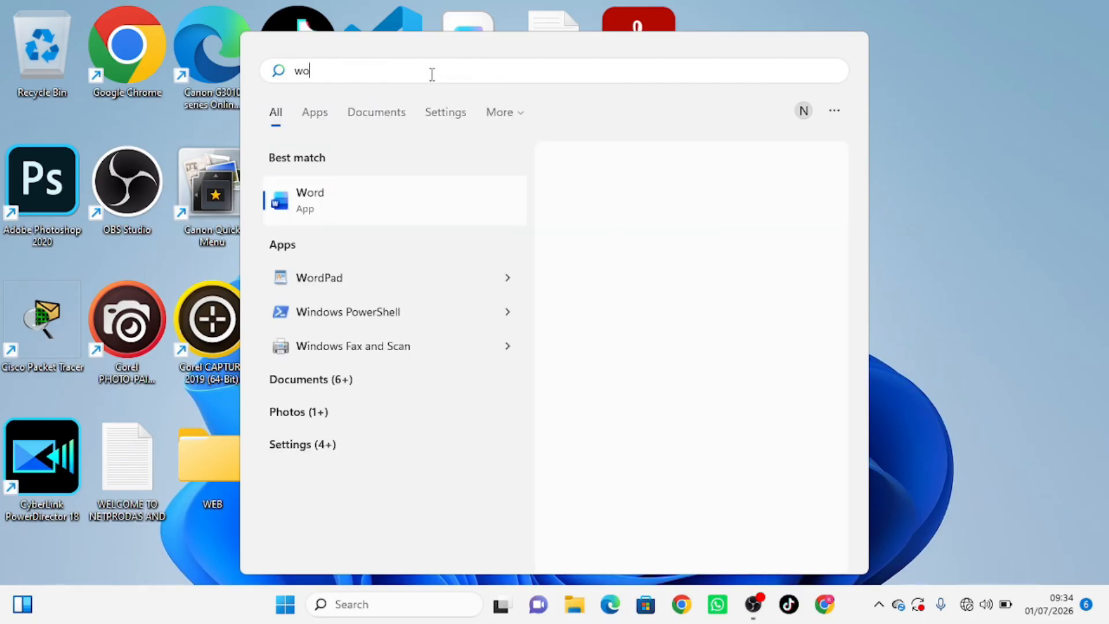
pyautogui.click(310, 212)
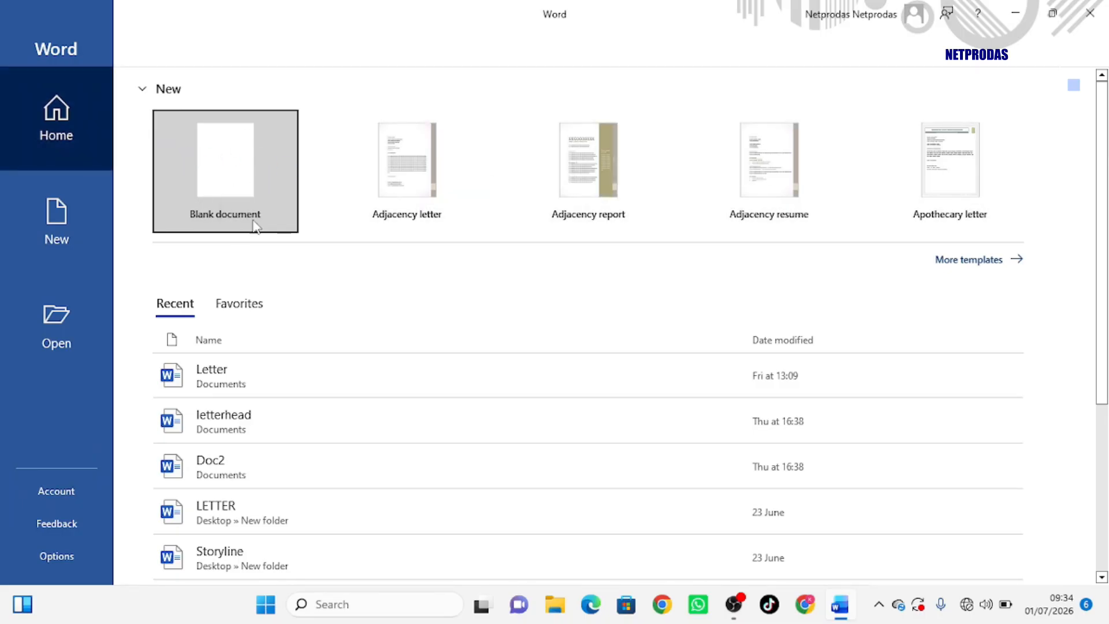
# - Browse the full list of document templates and create a new blank document
pyautogui.click(969, 261)
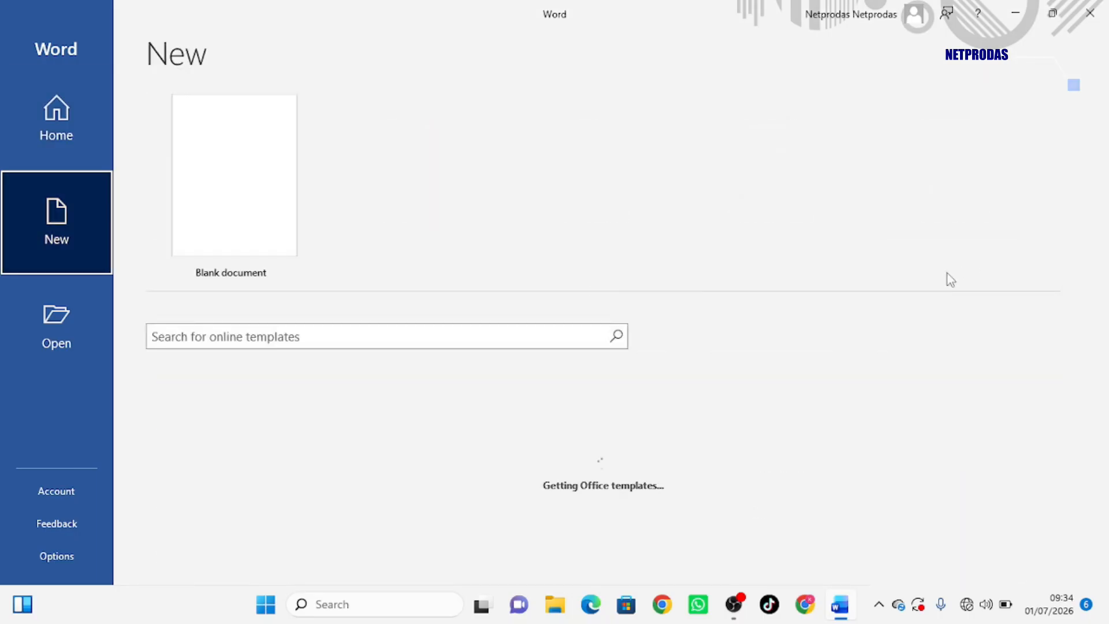
pyautogui.scroll(-3, 300, 387)
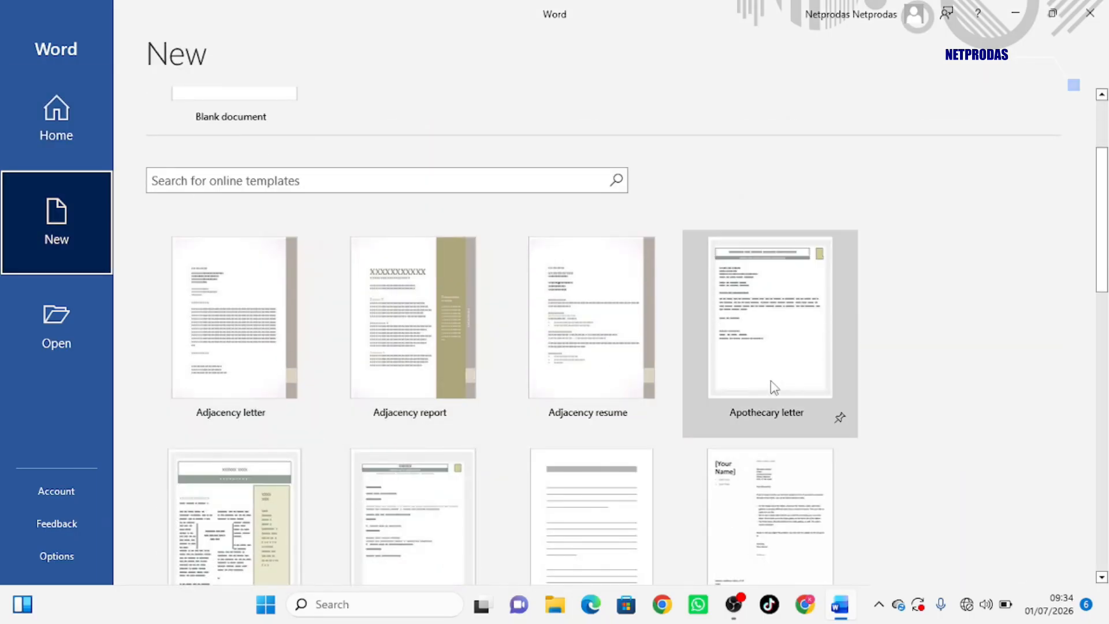
pyautogui.scroll(-1, 339, 442)
pyautogui.scroll(-1, 338, 442)
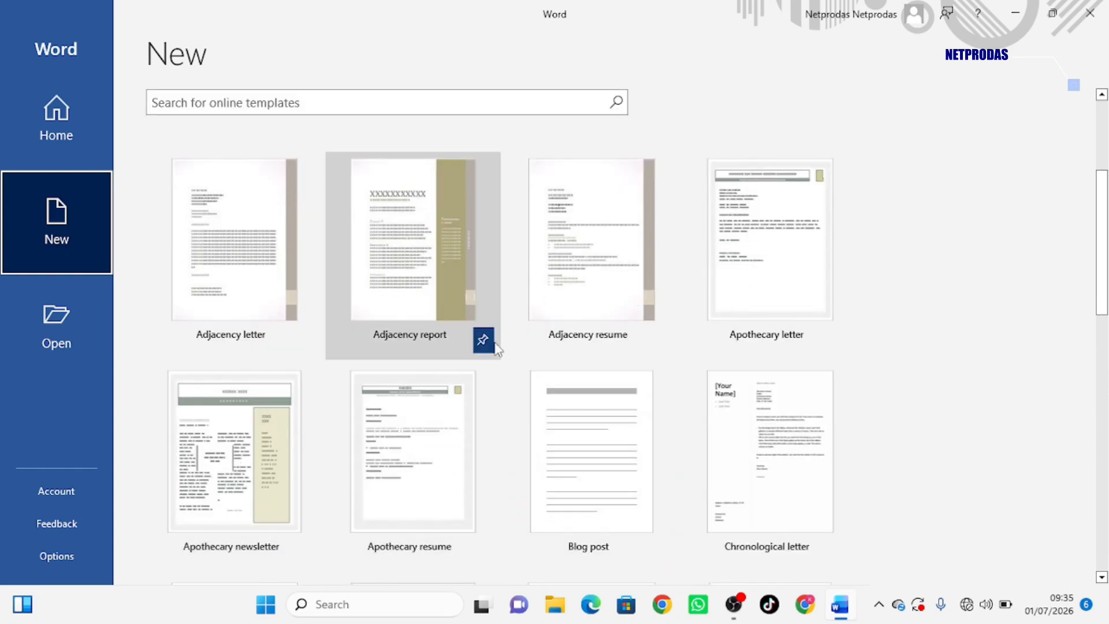
pyautogui.scroll(6, 419, 378)
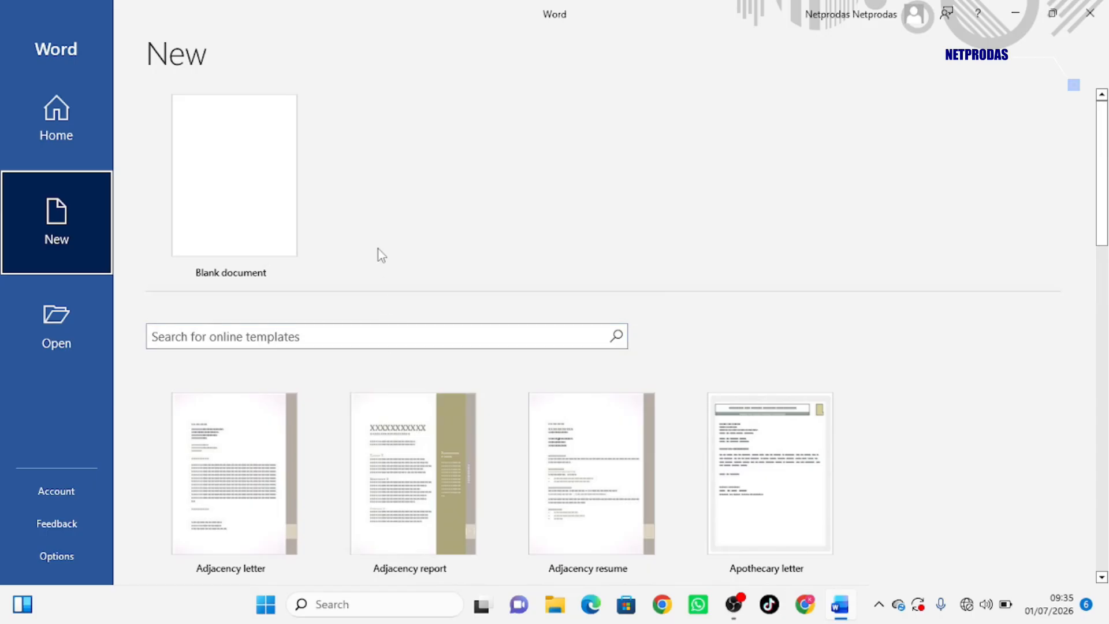
pyautogui.click(238, 197)
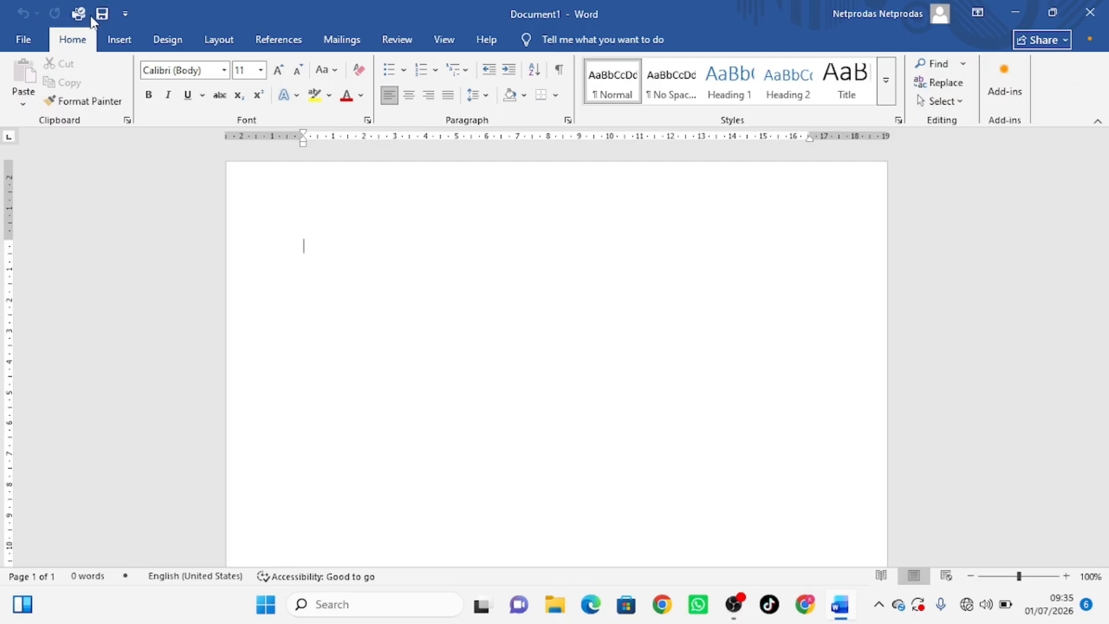
# - Add the Open command to the Quick Access Toolbar and remove it again
pyautogui.click(126, 14)
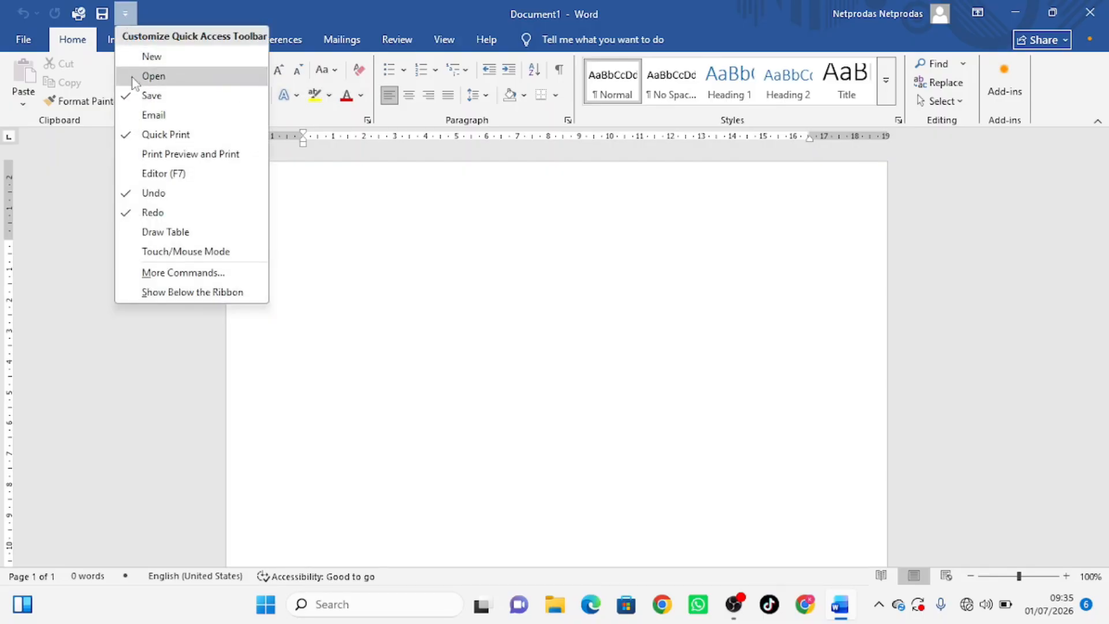
pyautogui.click(152, 76)
pyautogui.click(149, 14)
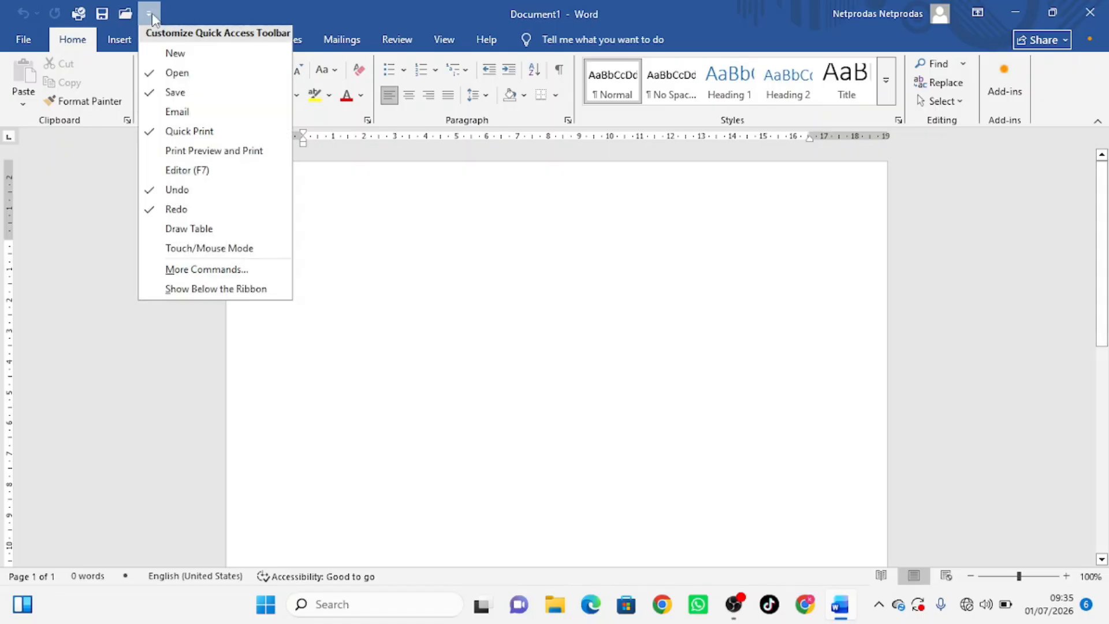
pyautogui.click(162, 79)
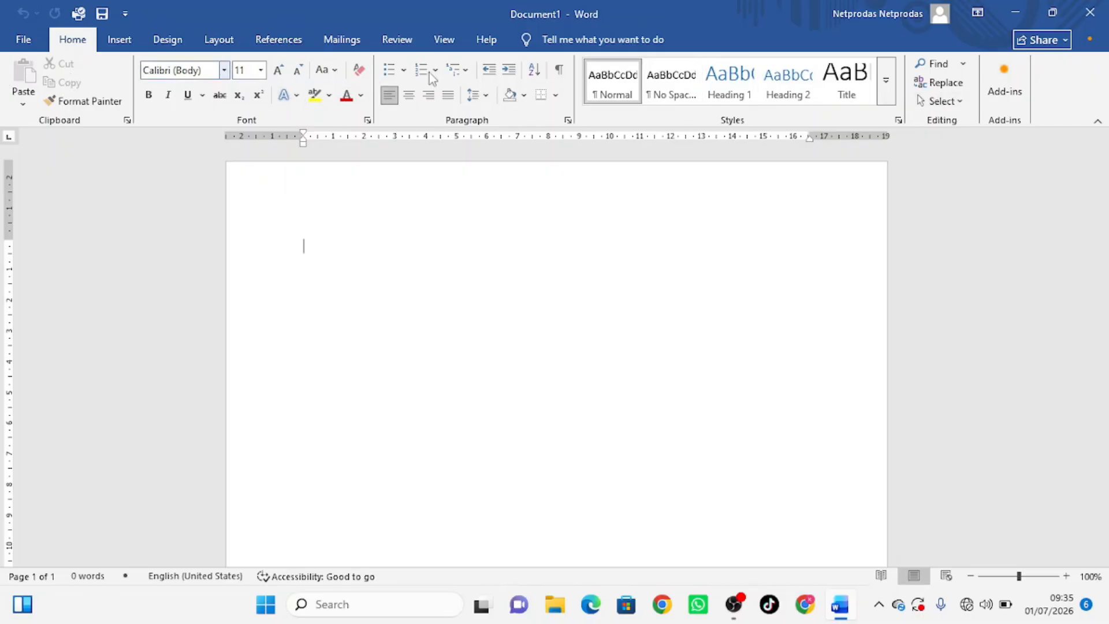
# - Collapse the ribbon and restore it to its full display, twice in a row
pyautogui.click(1098, 124)
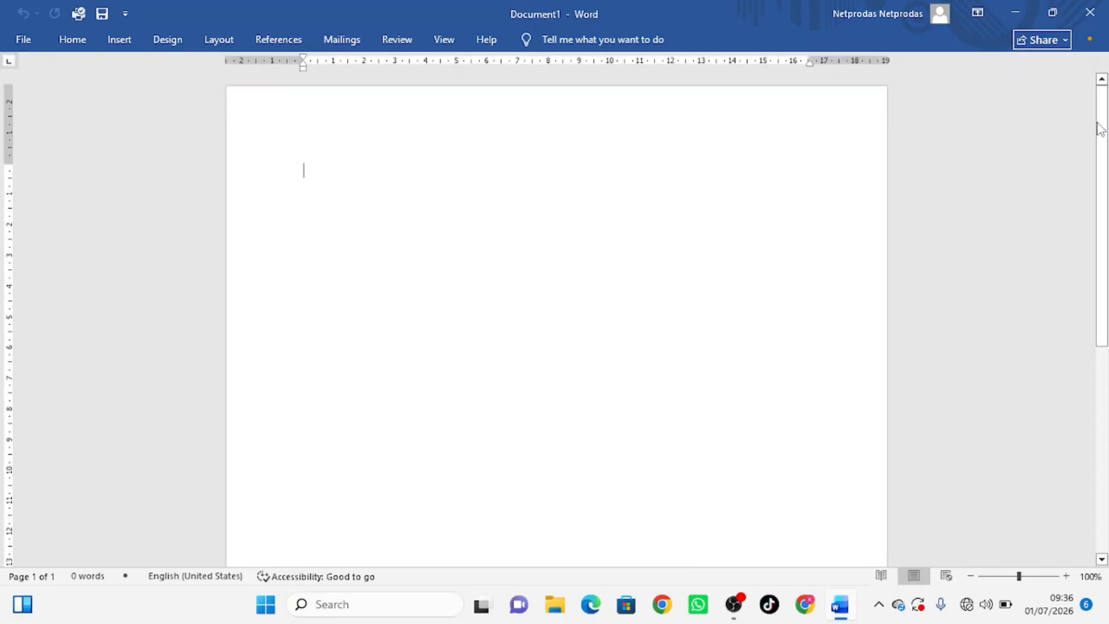
pyautogui.click(73, 42)
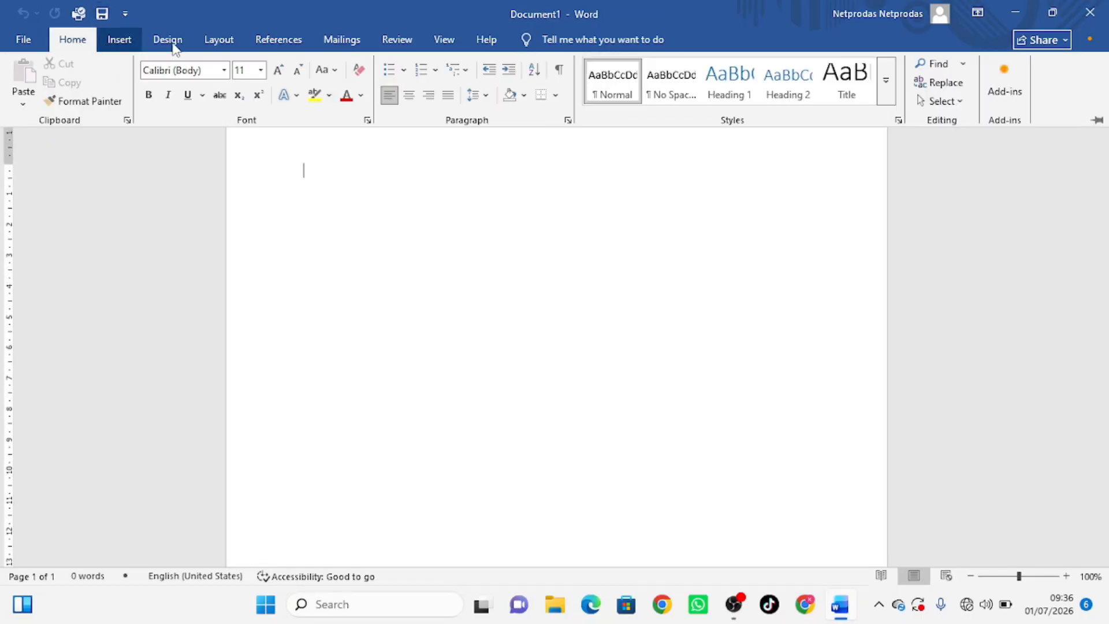
pyautogui.click(1098, 123)
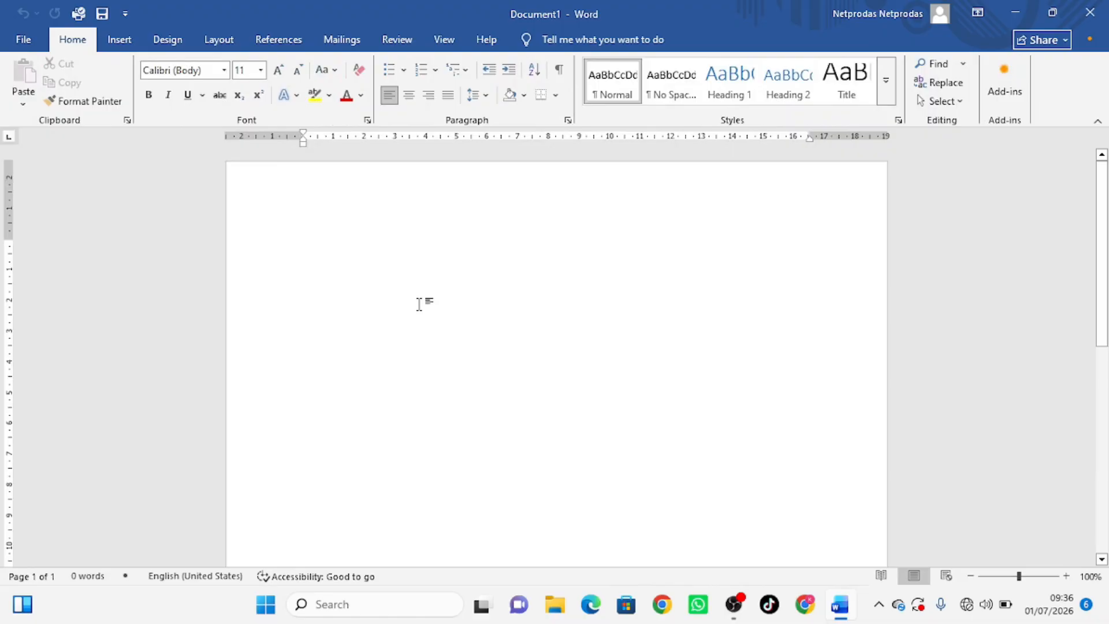
pyautogui.hotkey('ctrl', 'F1')
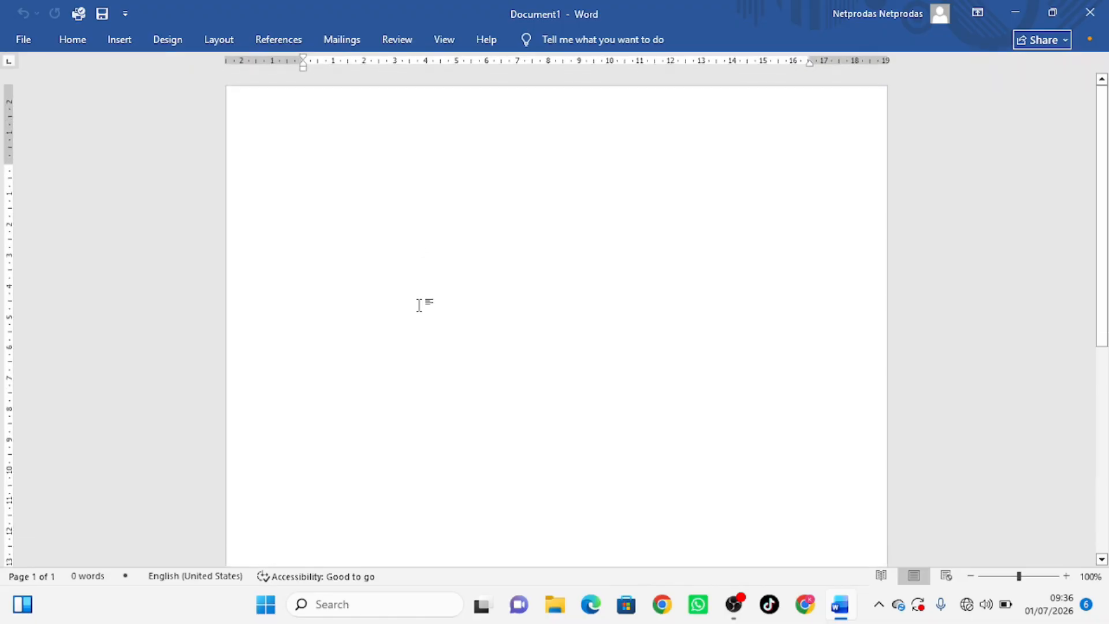
pyautogui.hotkey('ctrl', 'F1')
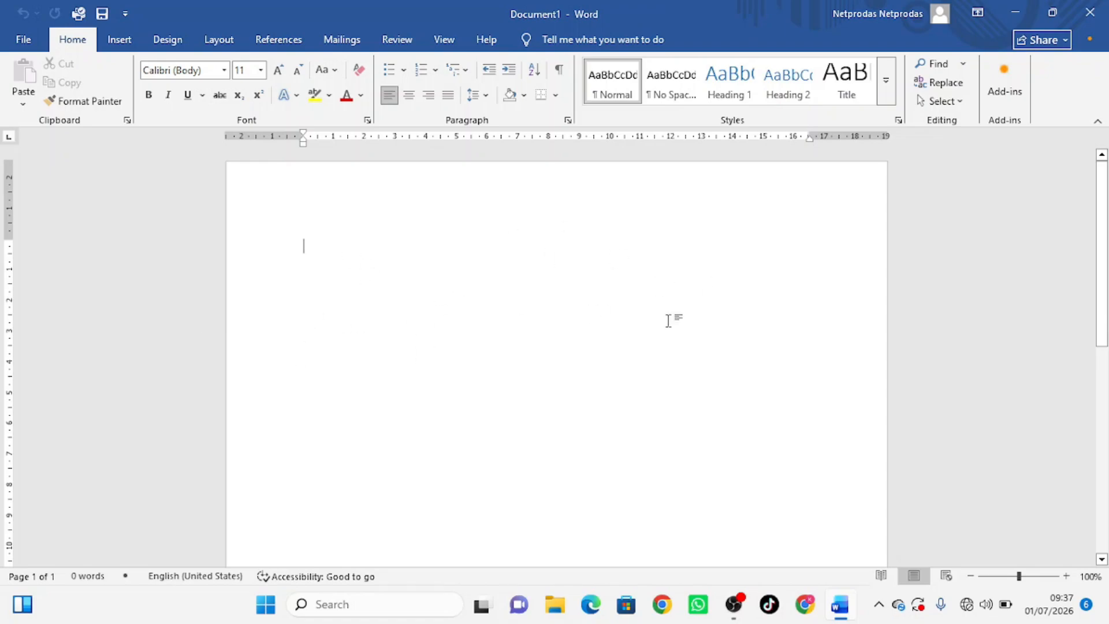
# - Start the document with the text "Today is a good day for us all at Netprodas. We are happy to be here"
pyautogui.write('Today is a')
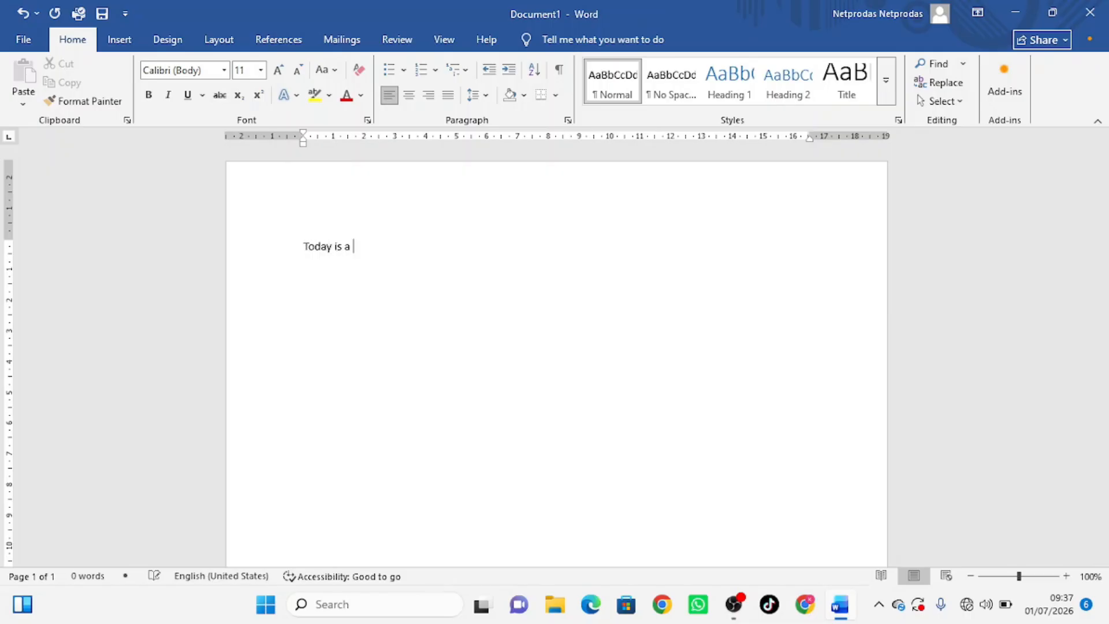
pyautogui.write(' good day for us all')
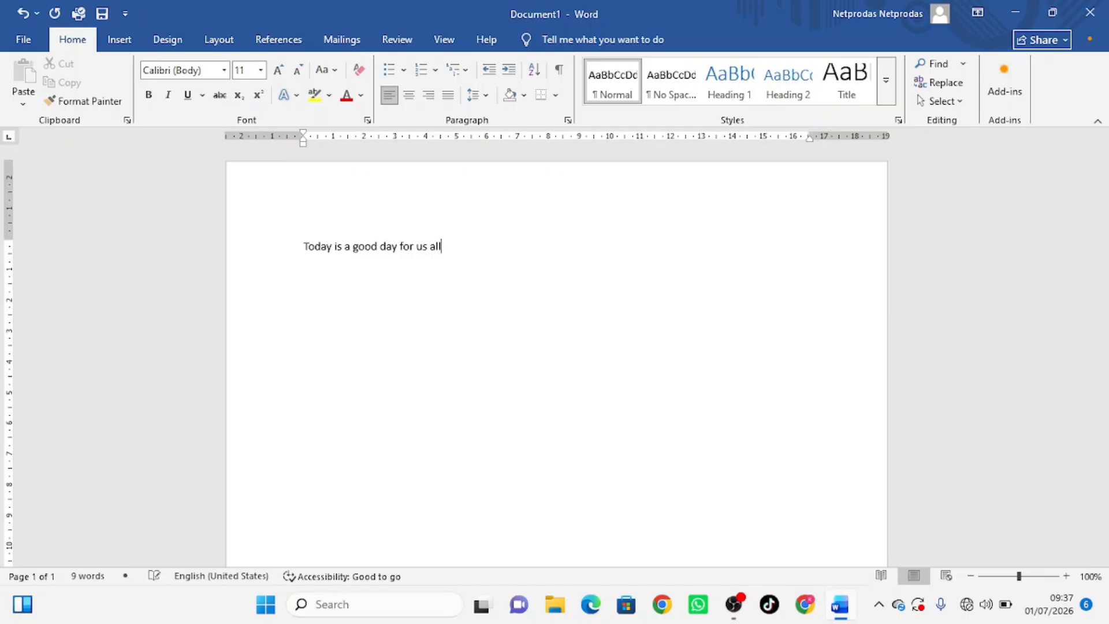
pyautogui.write(' at Nep')
pyautogui.write('proda')
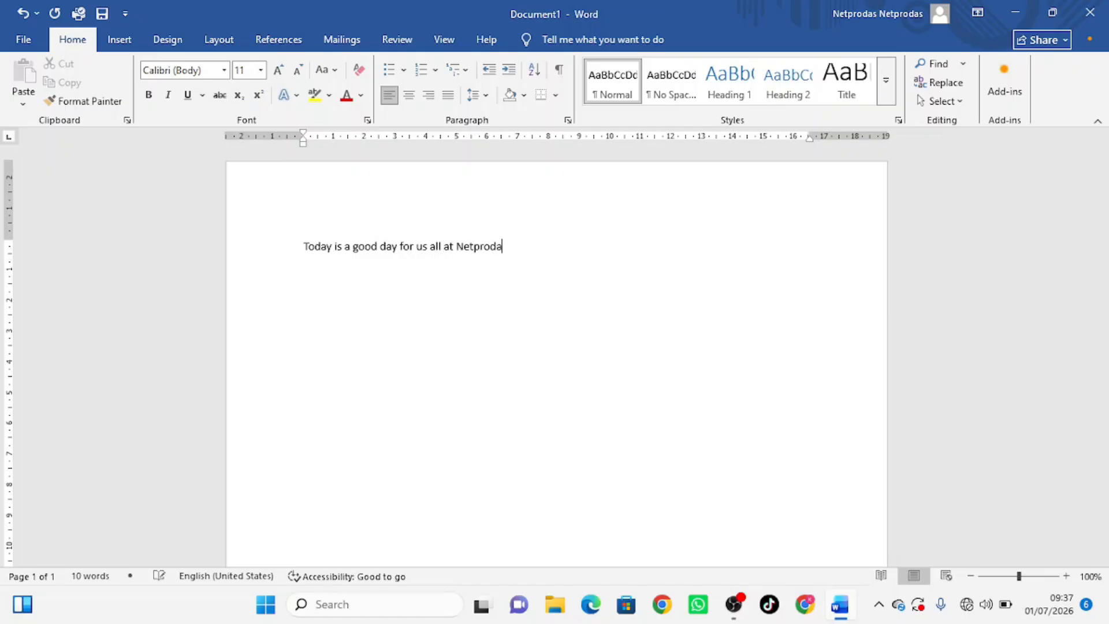
pyautogui.write('s. we are happy to be here th')
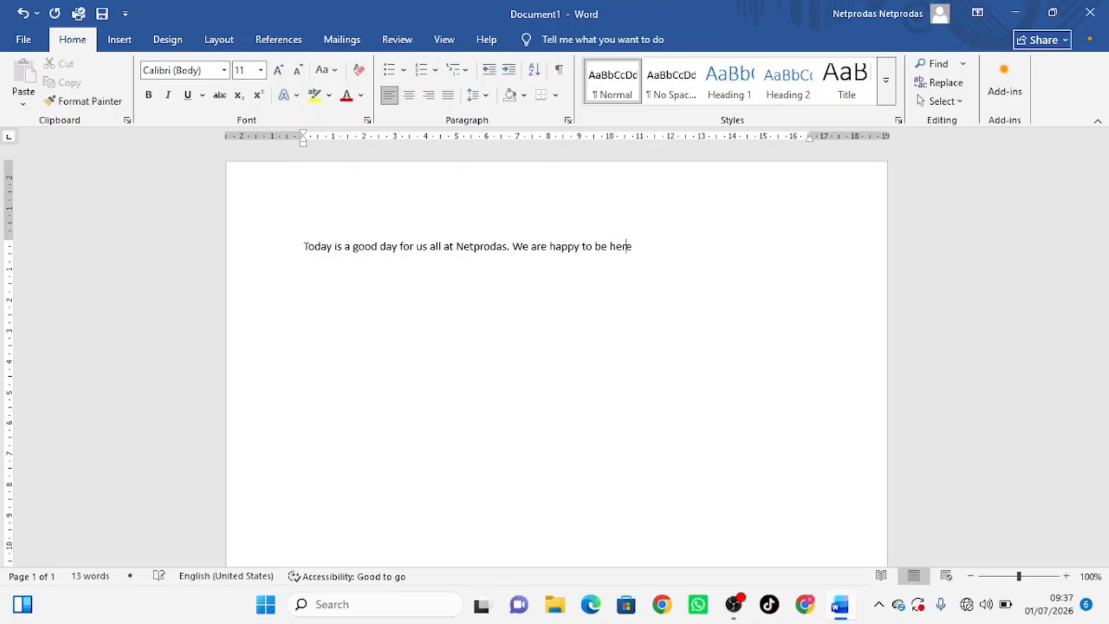
# - Complete the paragraph with "today. We thank God for everything he has done for us all."
pyautogui.press('BackSpace')
pyautogui.press('BackSpace')
pyautogui.press('BackSpace')
pyautogui.write('oday. We thank God for ever')
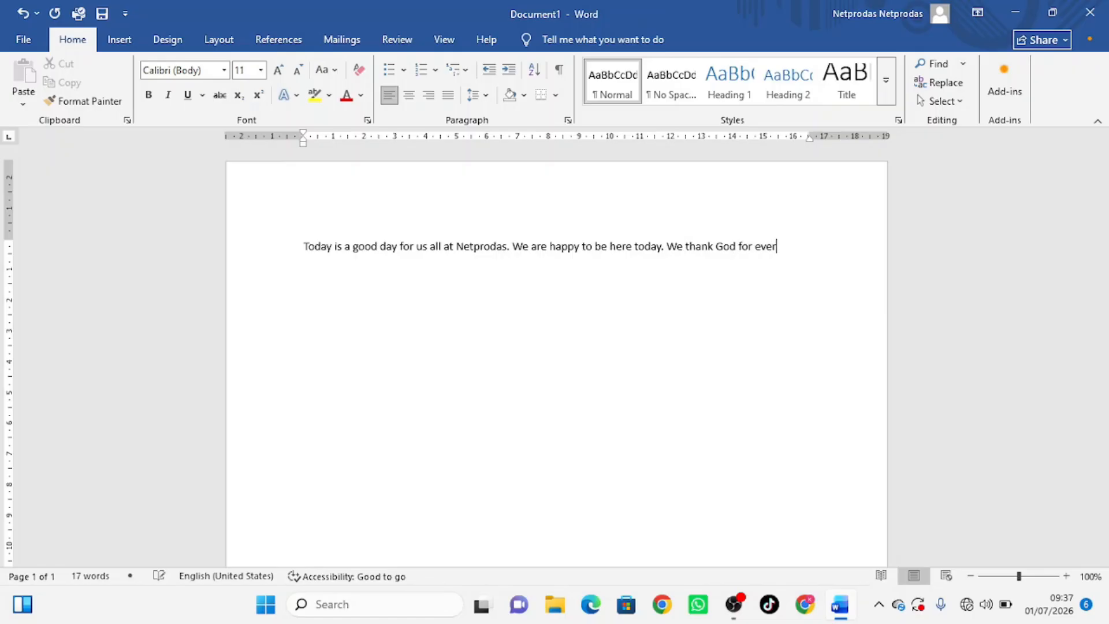
pyautogui.write('ything he has done for us all.')
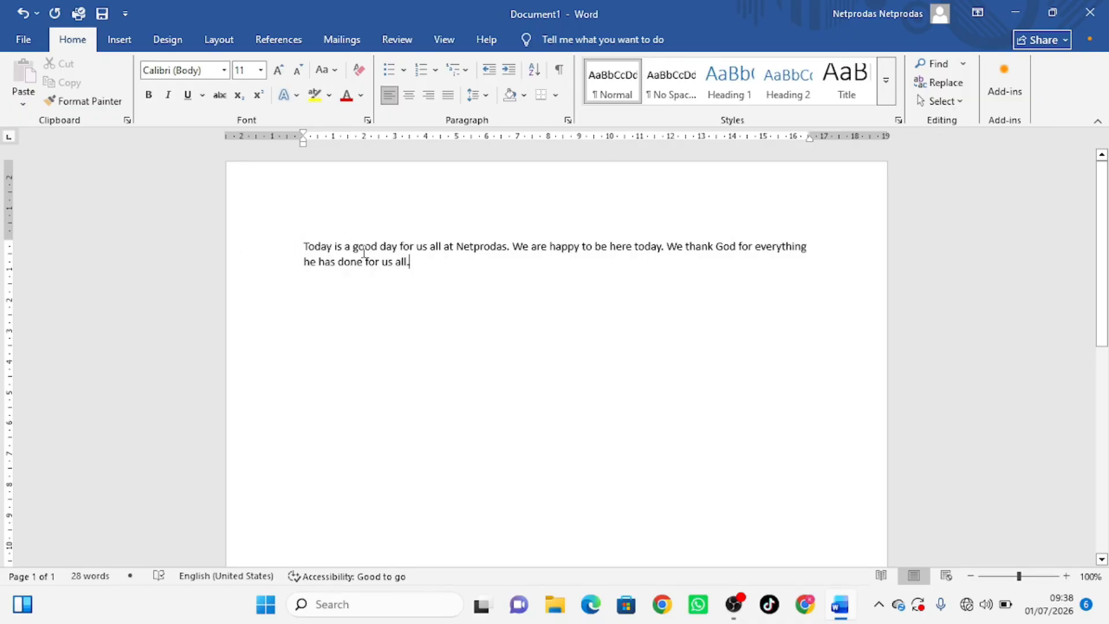
# - Select the whole paragraph from its first word to its last, and clear the selection
pyautogui.click(303, 247)
pyautogui.moveTo(302, 248); pyautogui.dragTo(415, 266)
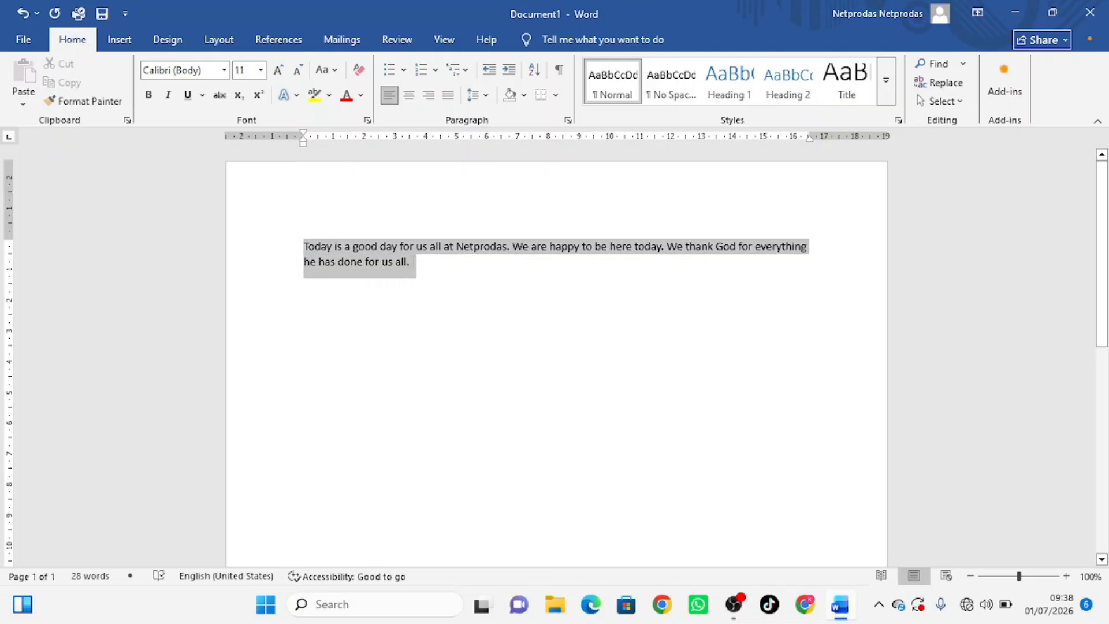
pyautogui.click(414, 312)
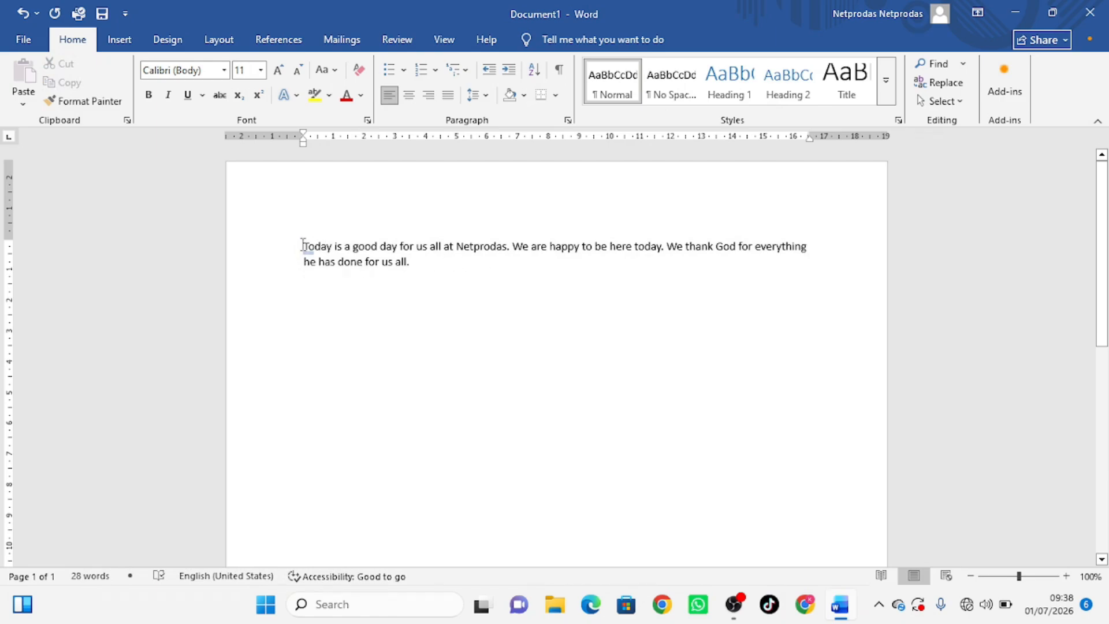
# - Extend a selection character by character from the start of the paragraph, continue it to the end, and deselect the text
pyautogui.click(306, 246)
pyautogui.hotkey('shift', 'Right')
pyautogui.hotkey('shift', 'Right')
pyautogui.hotkey('shift', 'Right')
pyautogui.hotkey('shift', 'Right')
pyautogui.hotkey('shift', 'Right')
pyautogui.hotkey('shift', 'Right')
pyautogui.hotkey('shift', 'Right')
pyautogui.hotkey('shift', 'Right')
pyautogui.hotkey('shift', 'Right')
pyautogui.hotkey('shift', 'Right')
pyautogui.hotkey('shift', 'Right')
pyautogui.hotkey('shift', 'Right')
pyautogui.hotkey('shift', 'Right')
pyautogui.hotkey('shift', 'Right')
pyautogui.hotkey('shift', 'Right')
pyautogui.hotkey('shift', 'Right')
pyautogui.hotkey('shift', 'Right')
pyautogui.hotkey('shift', 'Right')
pyautogui.hotkey('shift', 'Right')
pyautogui.hotkey('shift', 'Right')
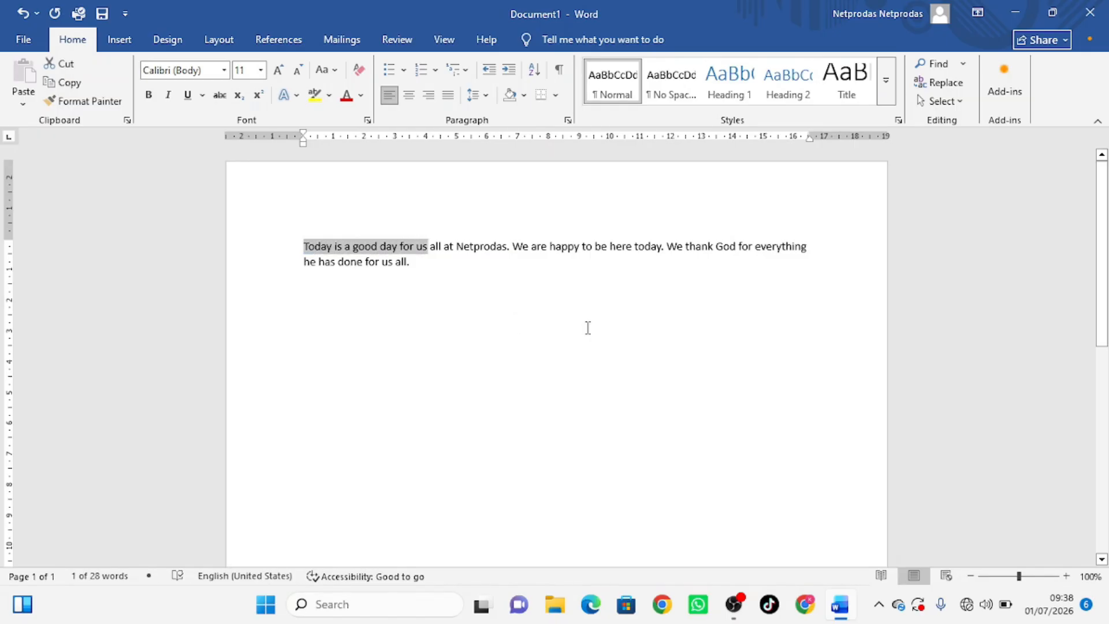
pyautogui.hotkey('shift', 'Right')
pyautogui.hotkey('shift', 'Right')
pyautogui.hotkey('shift', 'Right')
pyautogui.hotkey('shift', 'Right')
pyautogui.hotkey('shift', 'Right')
pyautogui.hotkey('shift', 'Right')
pyautogui.hotkey('shift', 'Right')
pyautogui.hotkey('shift', 'Right')
pyautogui.hotkey('shift', 'Right')
pyautogui.hotkey('shift', 'Right')
pyautogui.hotkey('shift', 'Right')
pyautogui.hotkey('shift', 'Right')
pyautogui.hotkey('shift', 'Down')
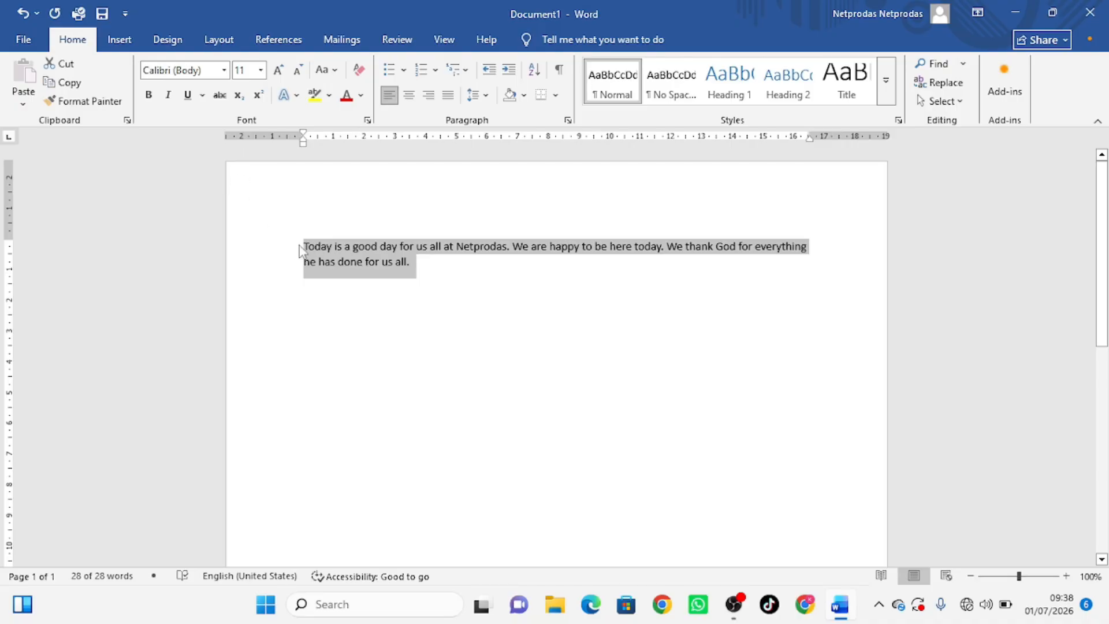
pyautogui.click(327, 244)
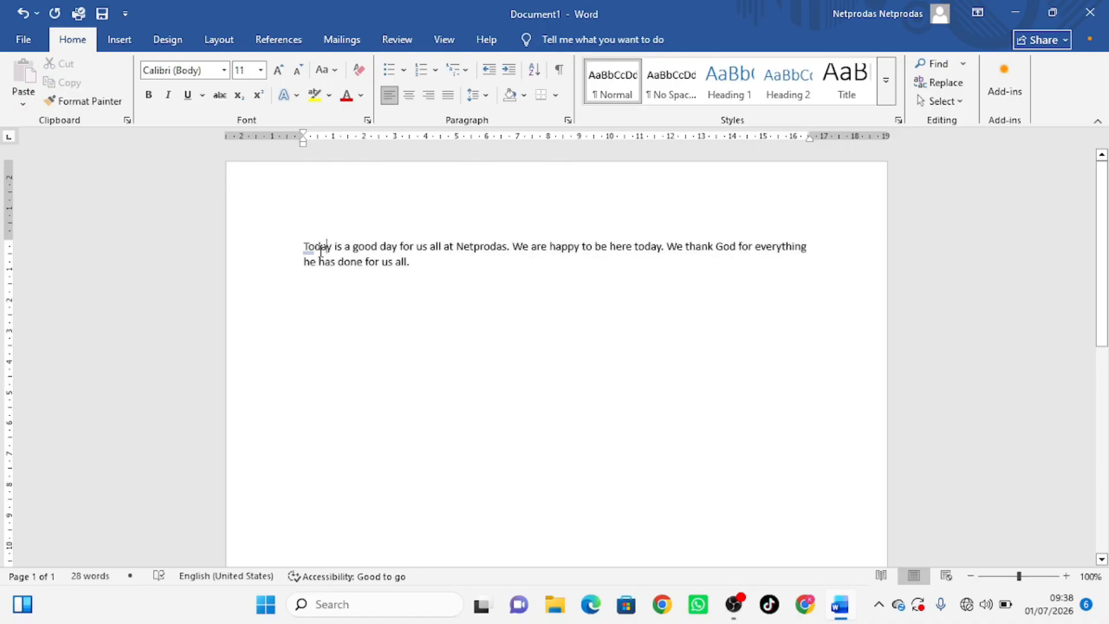
# - Select the entire paragraph at once, clear it, and select the same text again as a range between its start and end
pyautogui.tripleClick(394, 258)
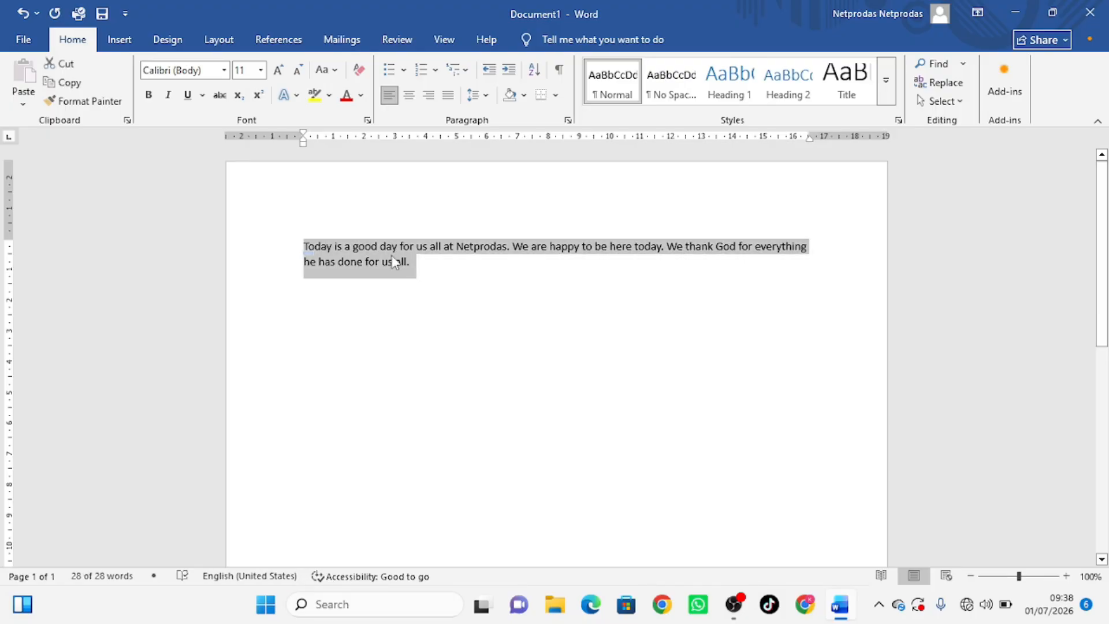
pyautogui.click(419, 270)
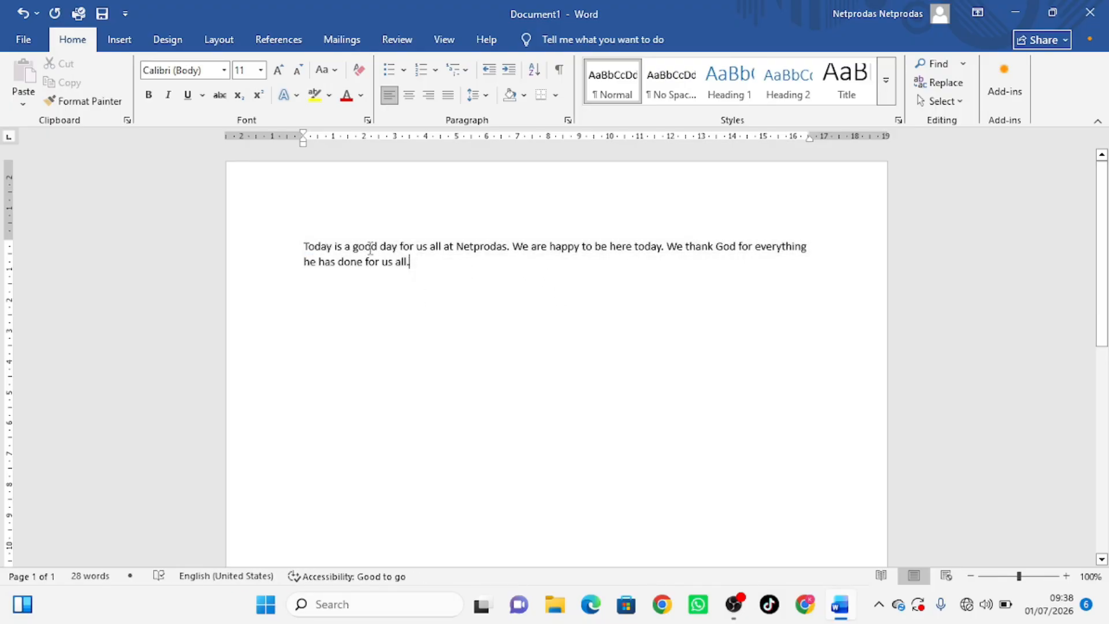
pyautogui.click(303, 249)
pyautogui.keyDown('shift'); pyautogui.click(417, 261); pyautogui.keyUp('shift')
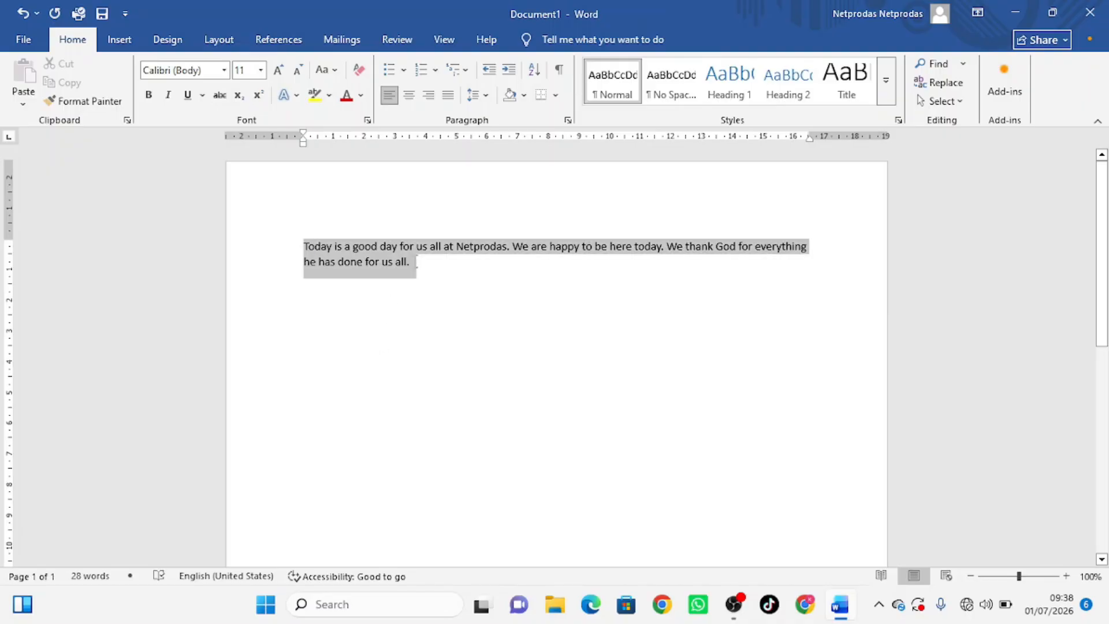
# - Select only the word "Netprodas." in the first sentence, and clear the selection
pyautogui.click(367, 248)
pyautogui.click(457, 249)
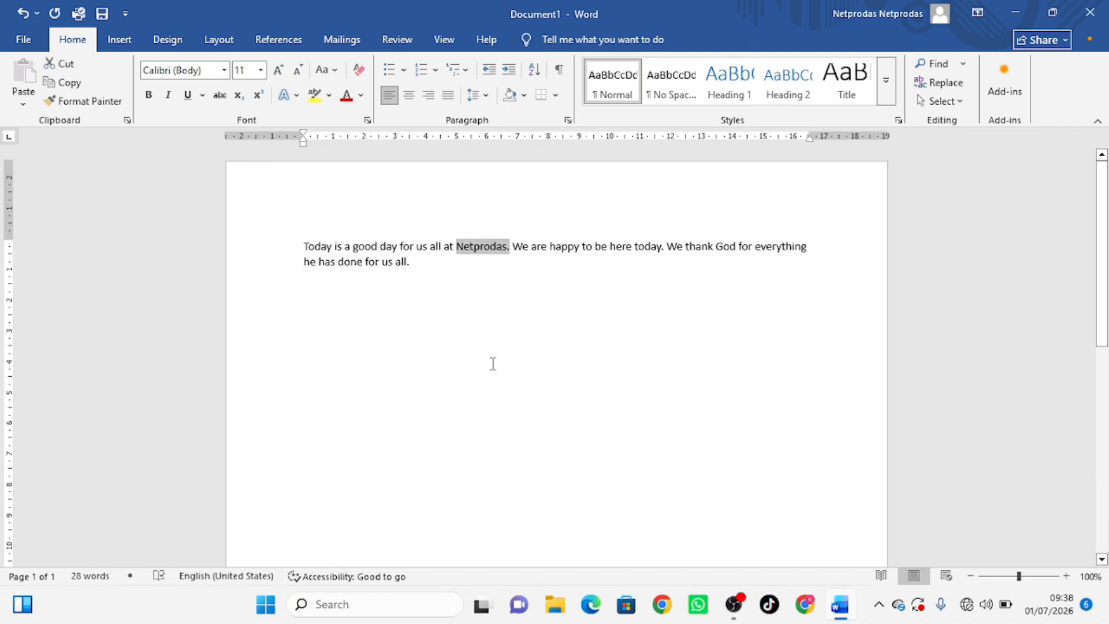
pyautogui.click(409, 310)
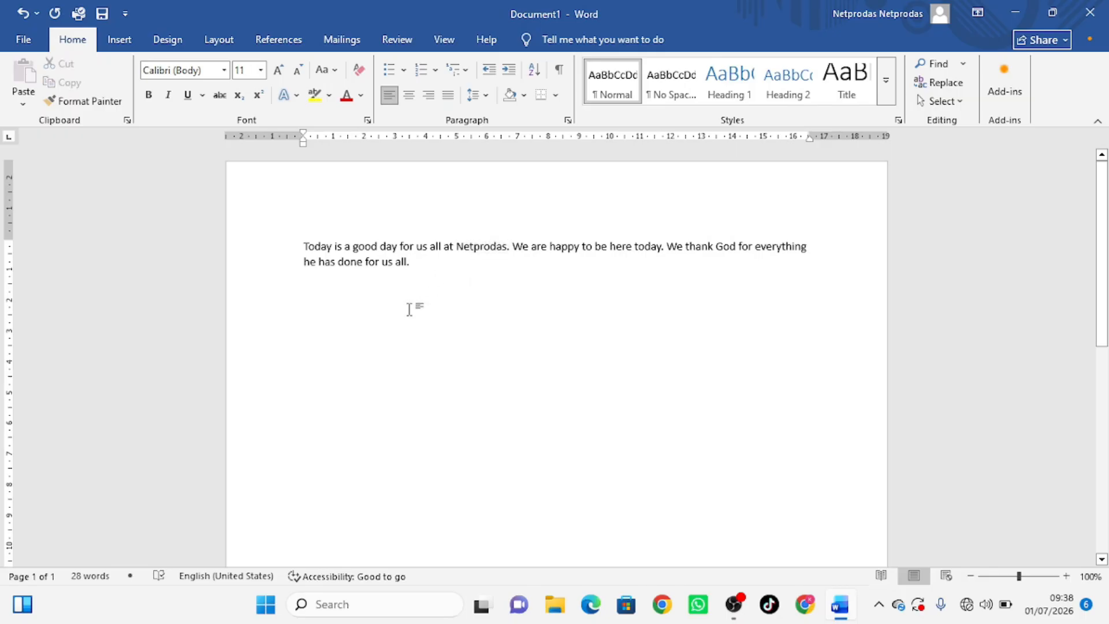
# - Cut all the text in the document and paste it back onto the empty page
pyautogui.hotkey('ctrl', 'a')
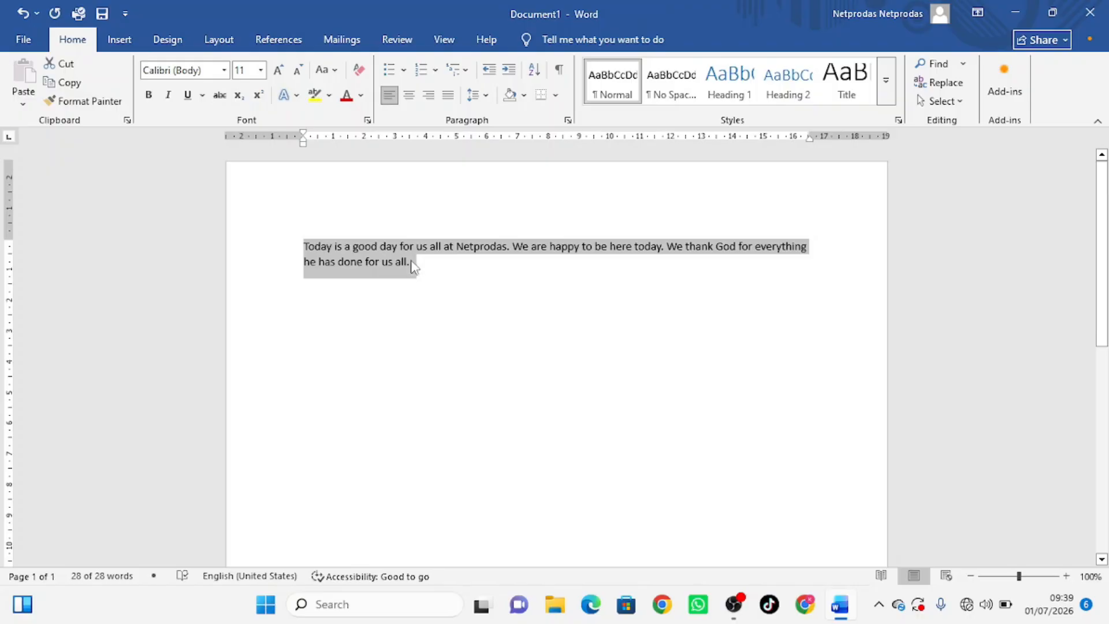
pyautogui.click(63, 67)
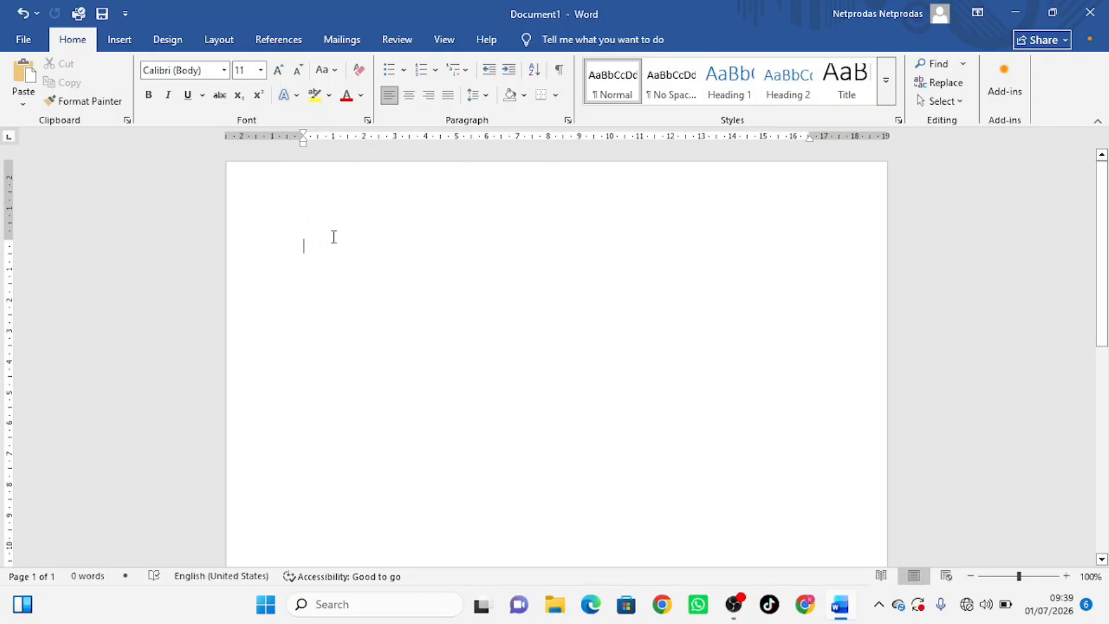
pyautogui.click(23, 74)
pyautogui.click(16, 96)
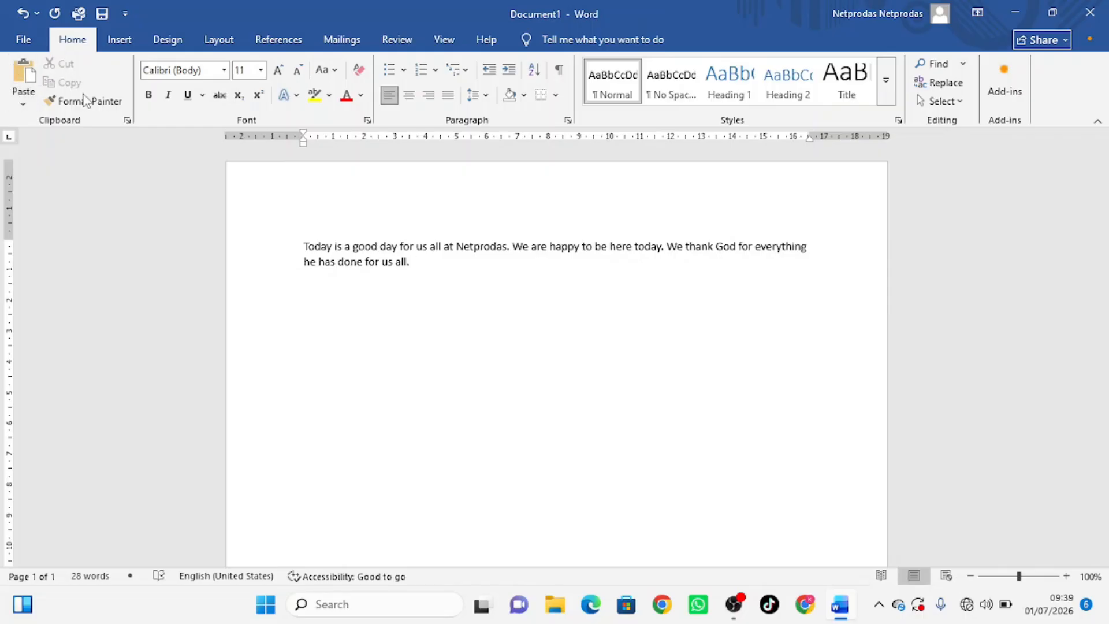
# - Paste the cut text four more times at the end of the paragraph
pyautogui.click(26, 74)
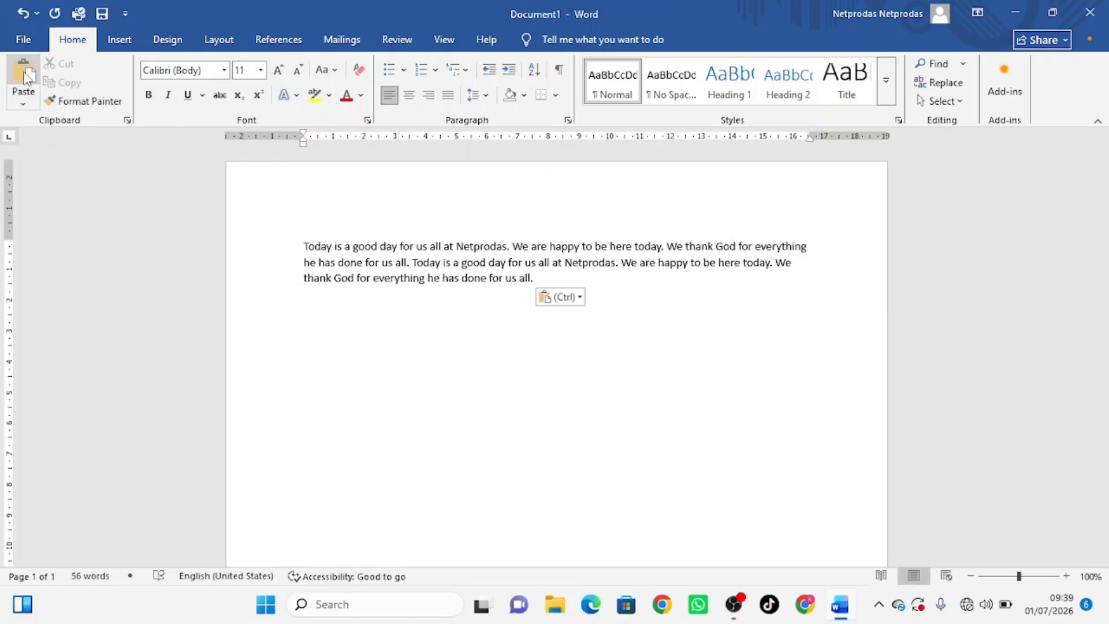
pyautogui.click(25, 74)
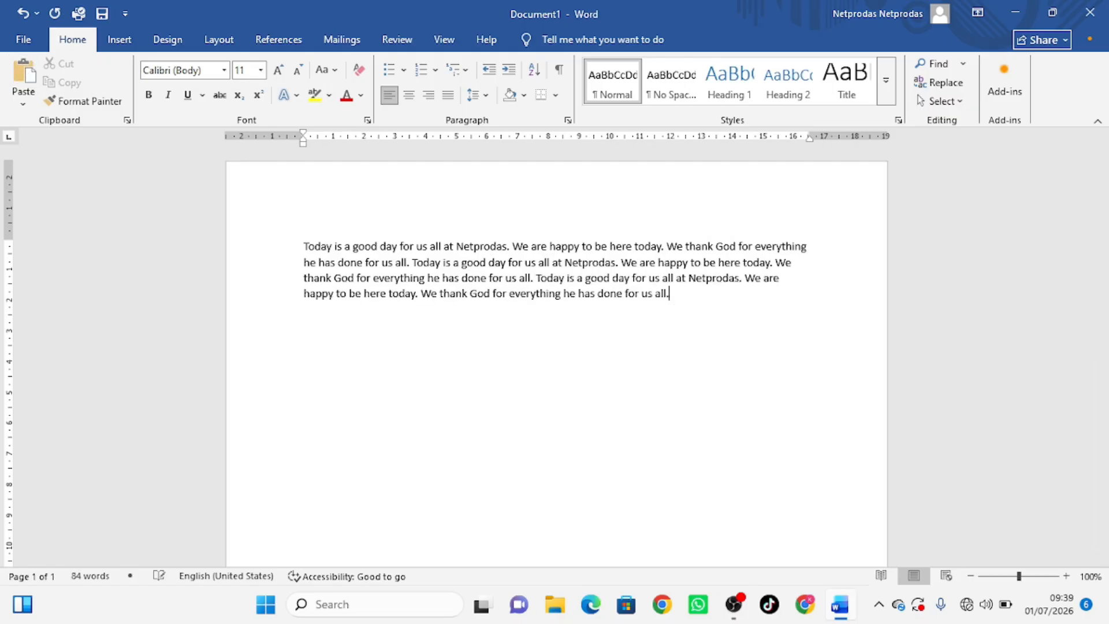
pyautogui.click(24, 74)
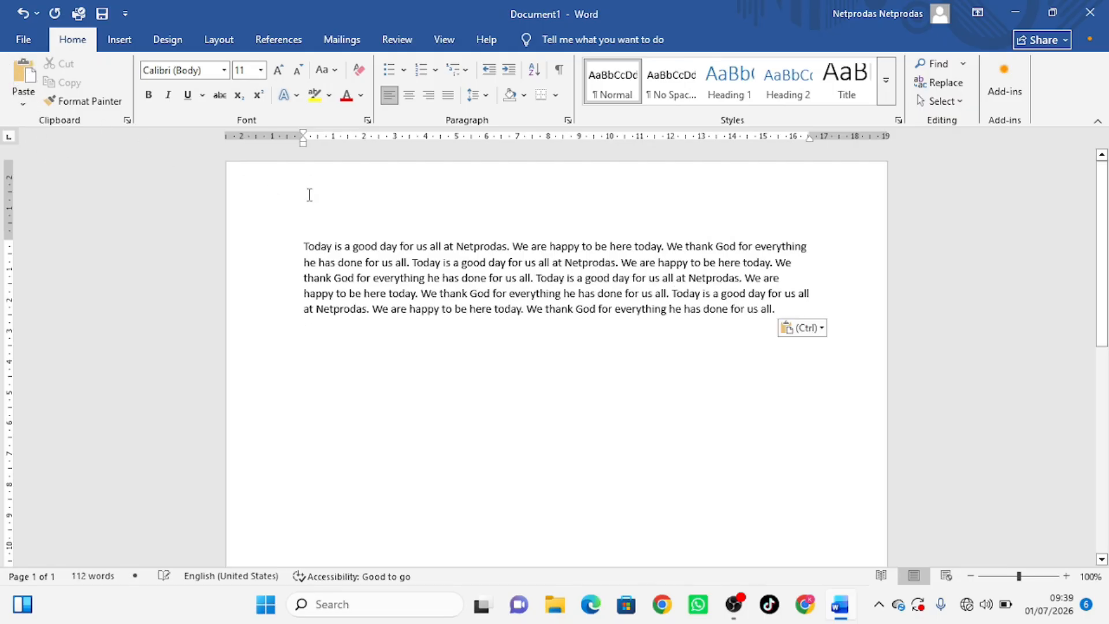
pyautogui.click(23, 74)
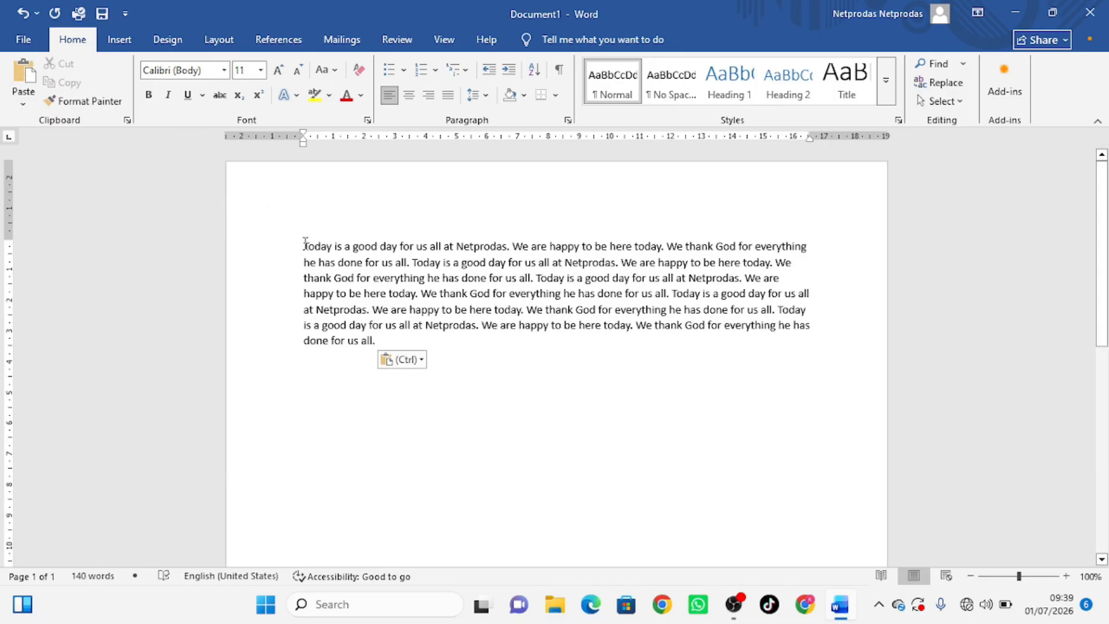
# - Copy the whole extended paragraph and paste it twice below the original
pyautogui.moveTo(305, 246); pyautogui.dragTo(378, 347)
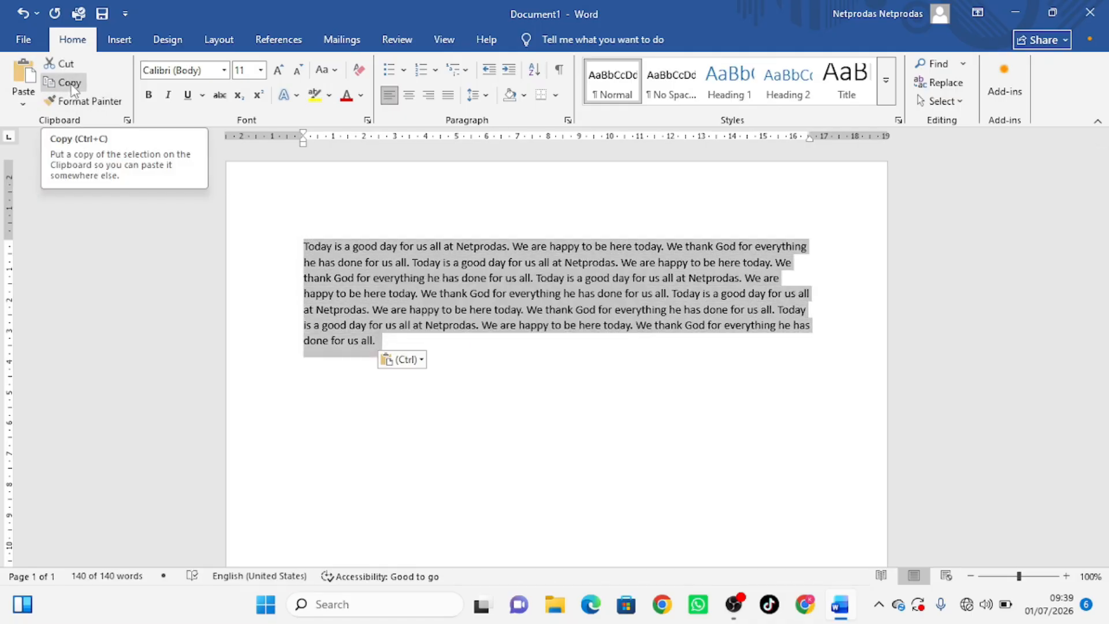
pyautogui.click(72, 87)
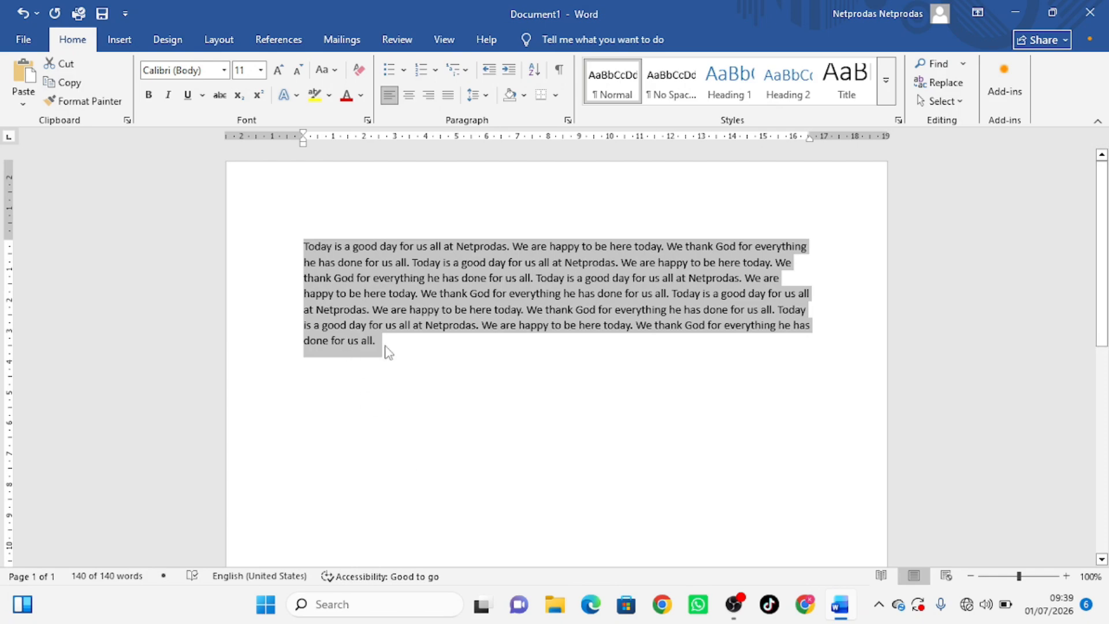
pyautogui.click(306, 363)
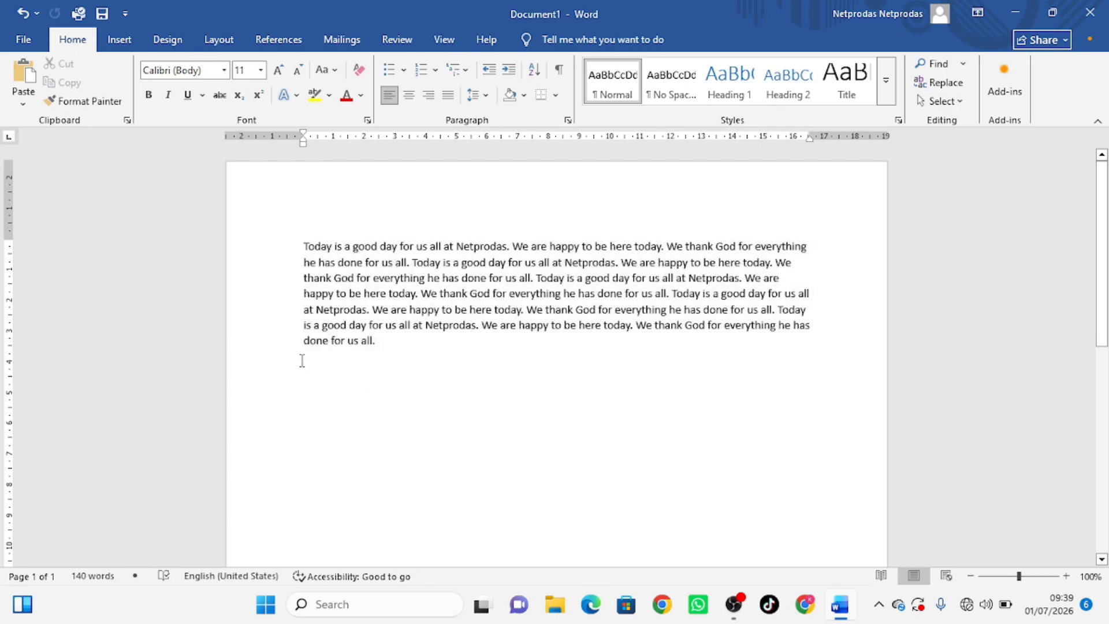
pyautogui.click(24, 74)
pyautogui.click(24, 74)
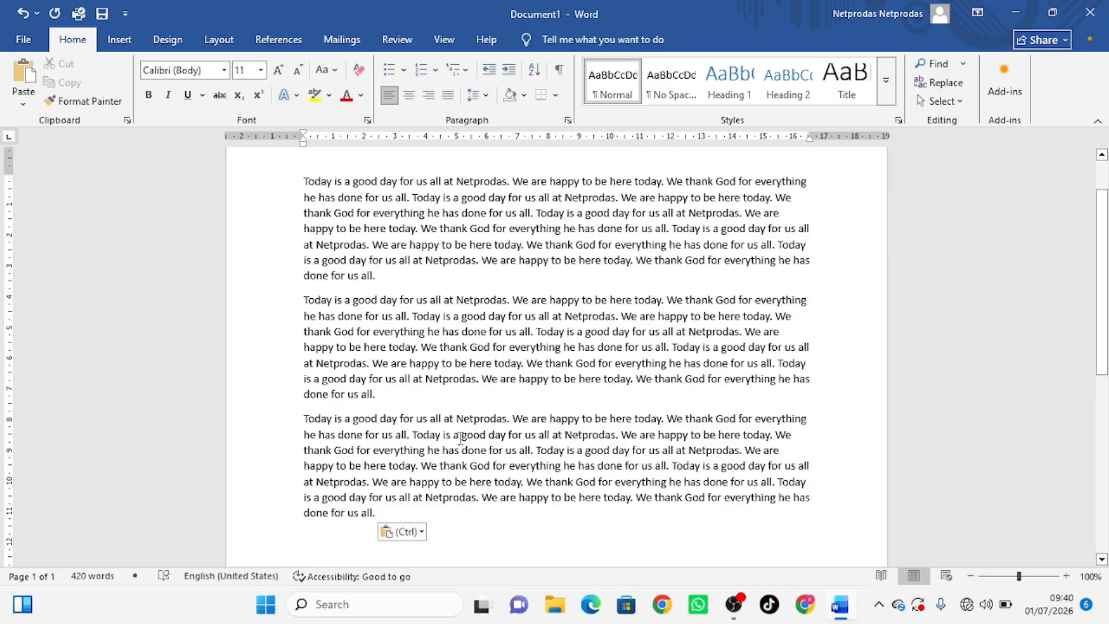
# - Paste the copied paragraph eight more times at the end of the document
pyautogui.scroll(-3, 356, 439)
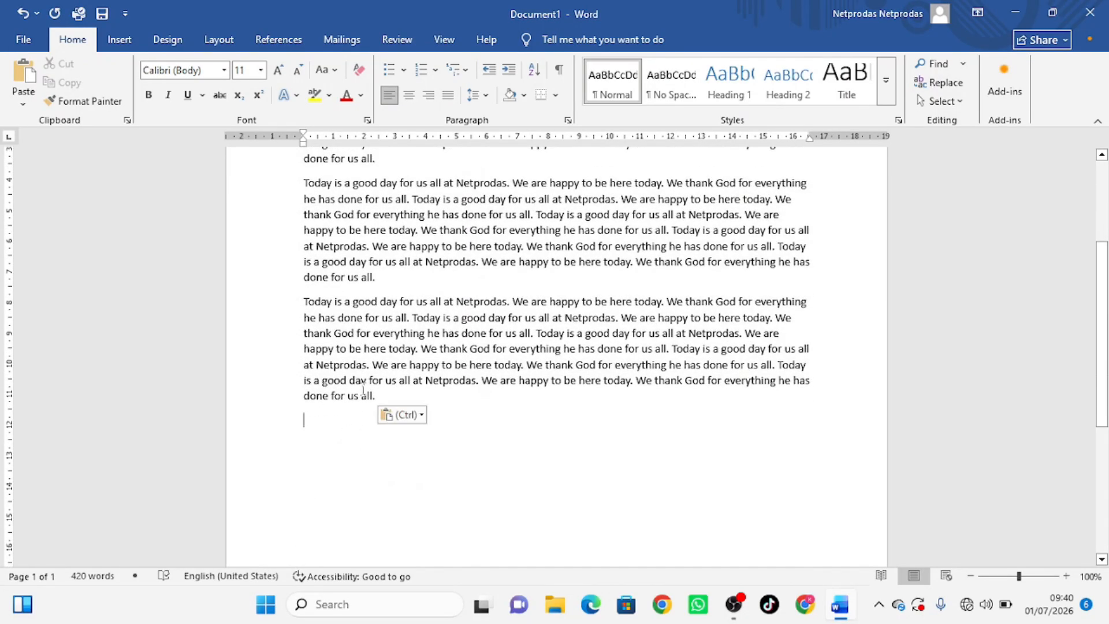
pyautogui.hotkey('ctrl', 'v')
pyautogui.hotkey('ctrl', 'v')
pyautogui.hotkey('ctrl', 'v')
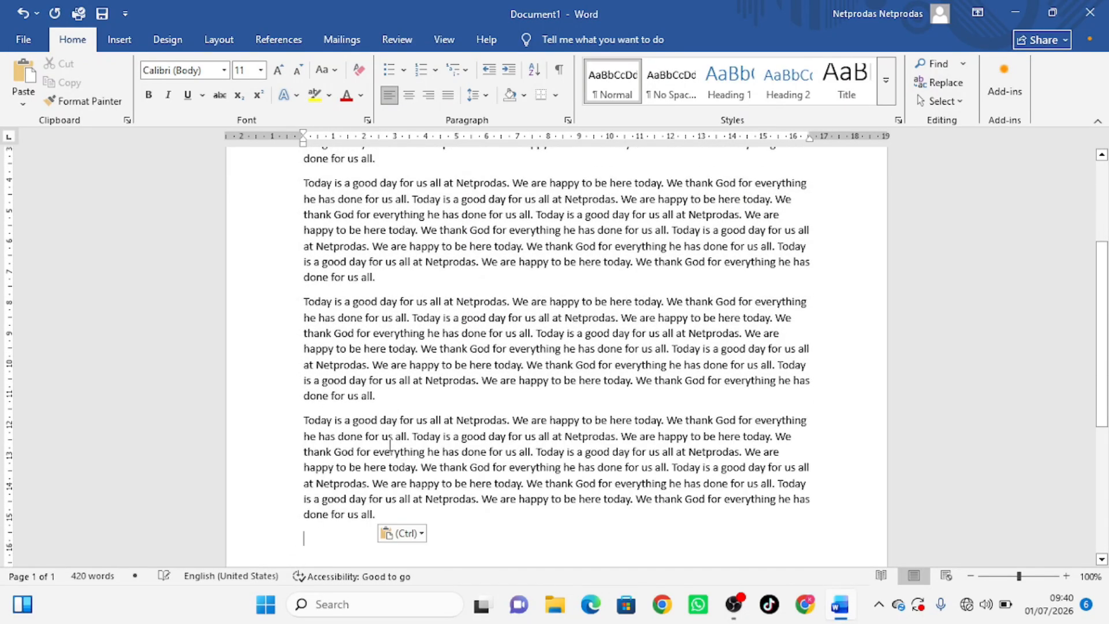
pyautogui.hotkey('ctrl', 'v')
pyautogui.hotkey('ctrl', 'v')
pyautogui.hotkey('ctrl', 'v')
pyautogui.hotkey('ctrl', 'v')
pyautogui.hotkey('ctrl', 'v')
# - Make the first word "Today" at the beginning of the document bold and red
pyautogui.scroll(1, 408, 457)
pyautogui.scroll(15, 409, 458)
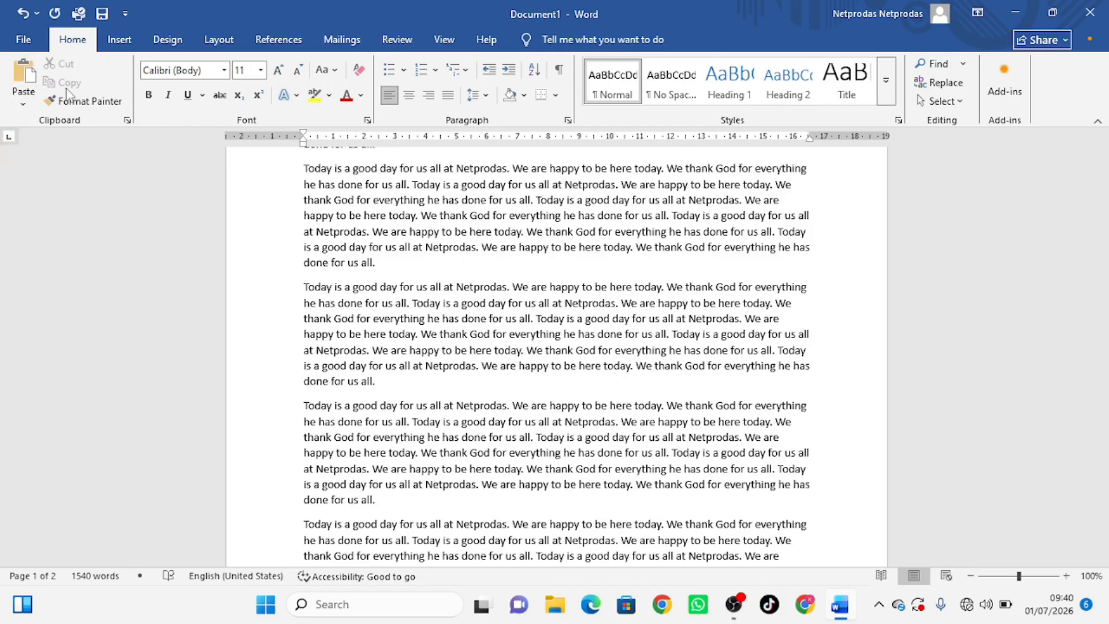
pyautogui.scroll(3, 521, 236)
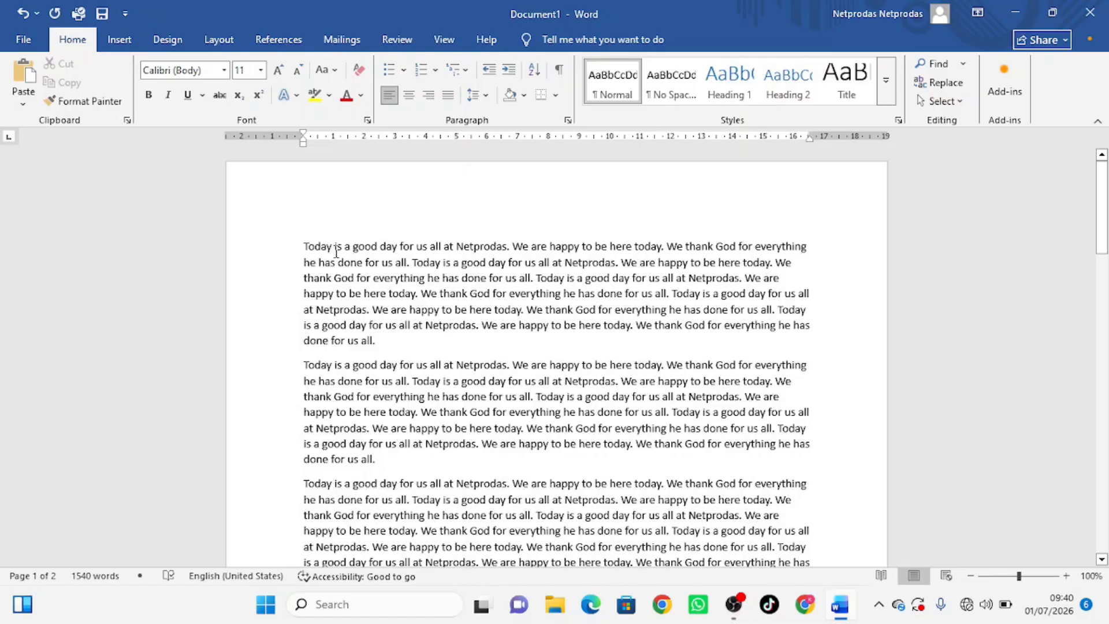
pyautogui.moveTo(302, 248)
pyautogui.mouseDown()
pyautogui.moveTo(336, 248)
pyautogui.moveTo(325, 249)
pyautogui.mouseUp()
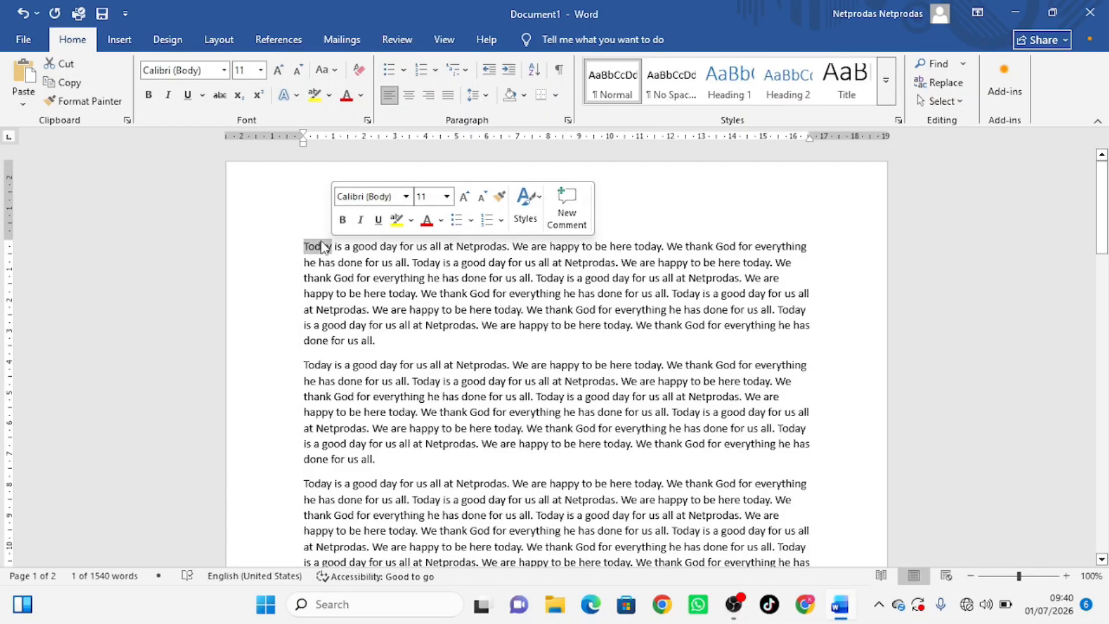
pyautogui.click(343, 219)
pyautogui.click(426, 221)
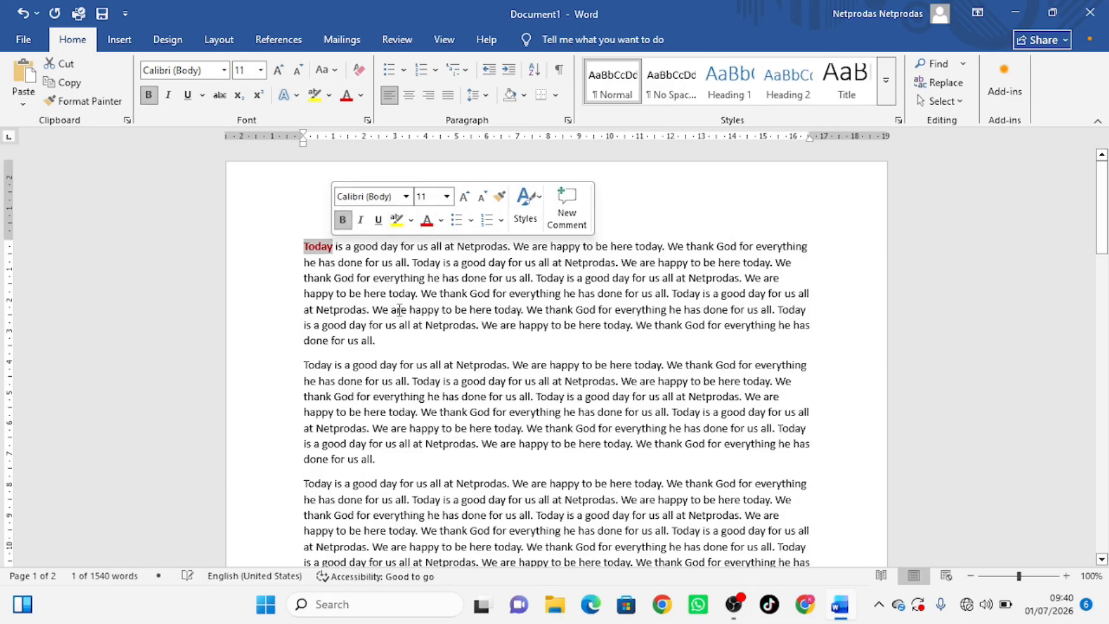
pyautogui.click(357, 293)
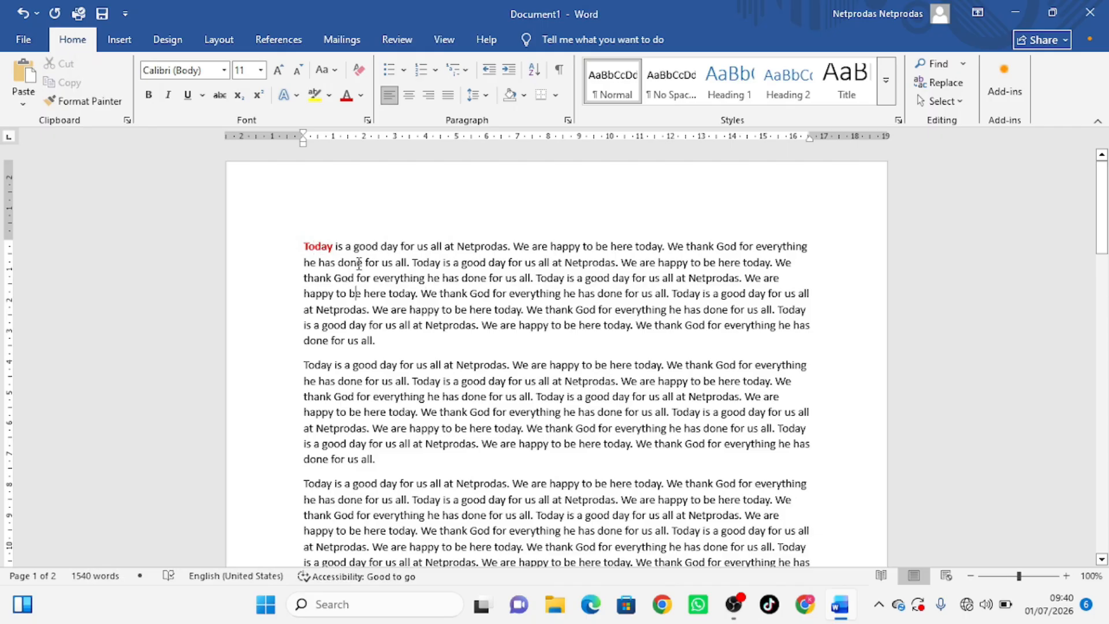
# - Copy the bold red formatting of the first word "Today" onto the whole second paragraph with Format Painter
pyautogui.moveTo(304, 243); pyautogui.dragTo(332, 243)
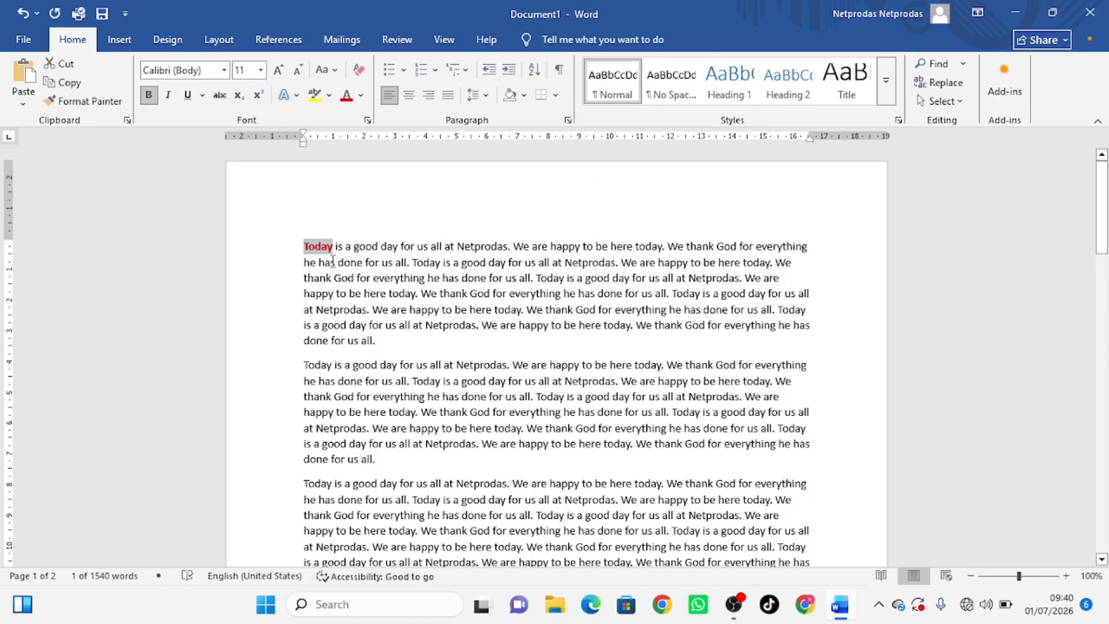
pyautogui.click(80, 109)
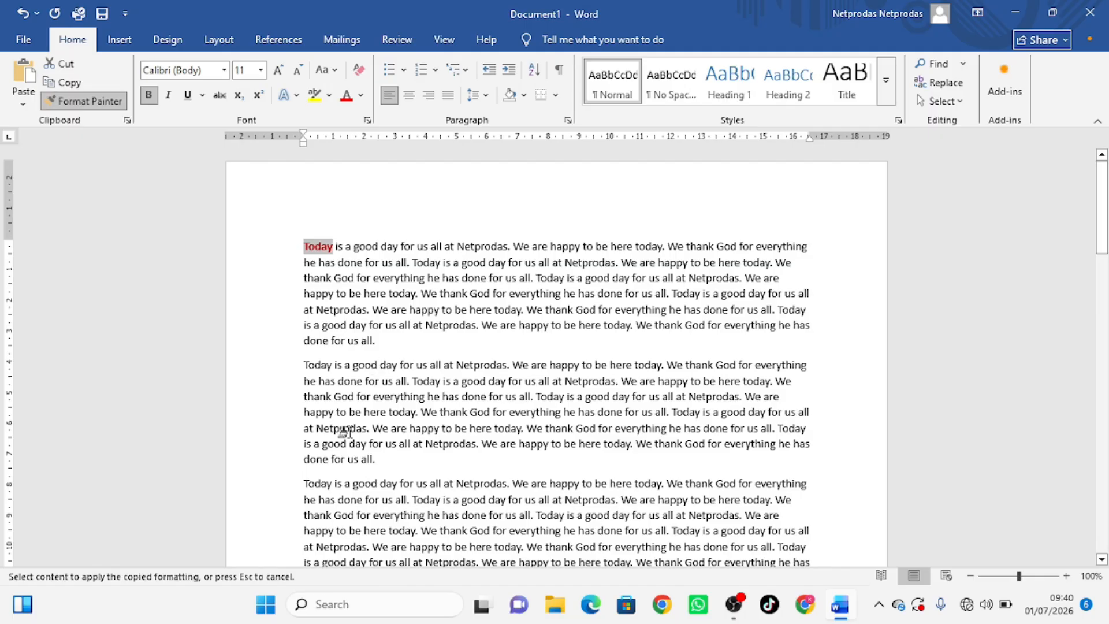
pyautogui.moveTo(302, 361)
pyautogui.mouseDown()
pyautogui.moveTo(404, 372)
pyautogui.moveTo(539, 454)
pyautogui.mouseUp()
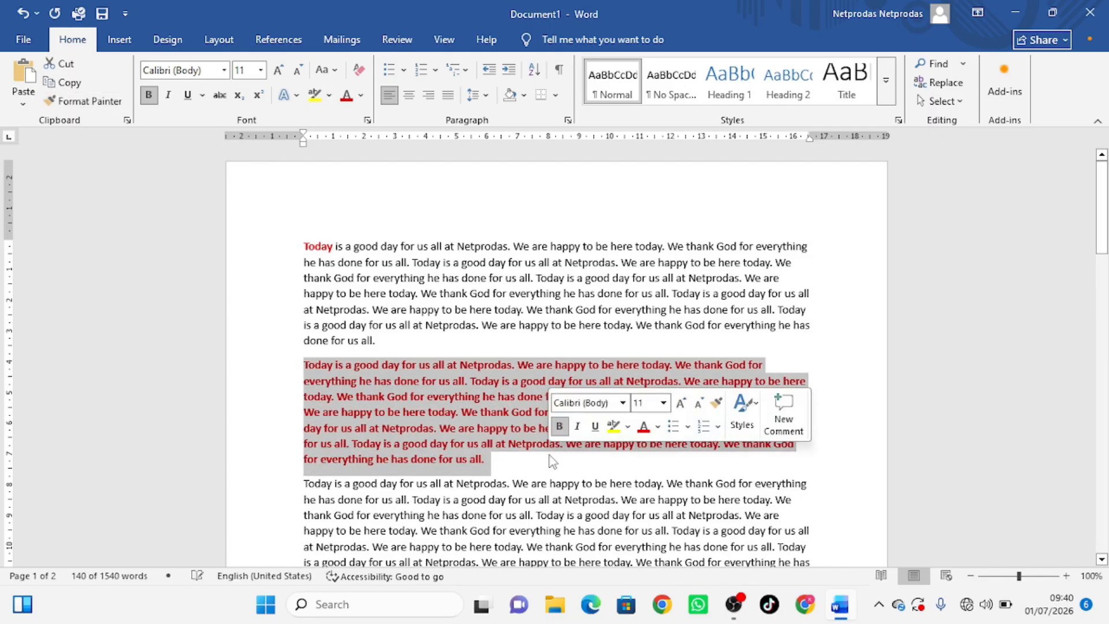
pyautogui.click(454, 311)
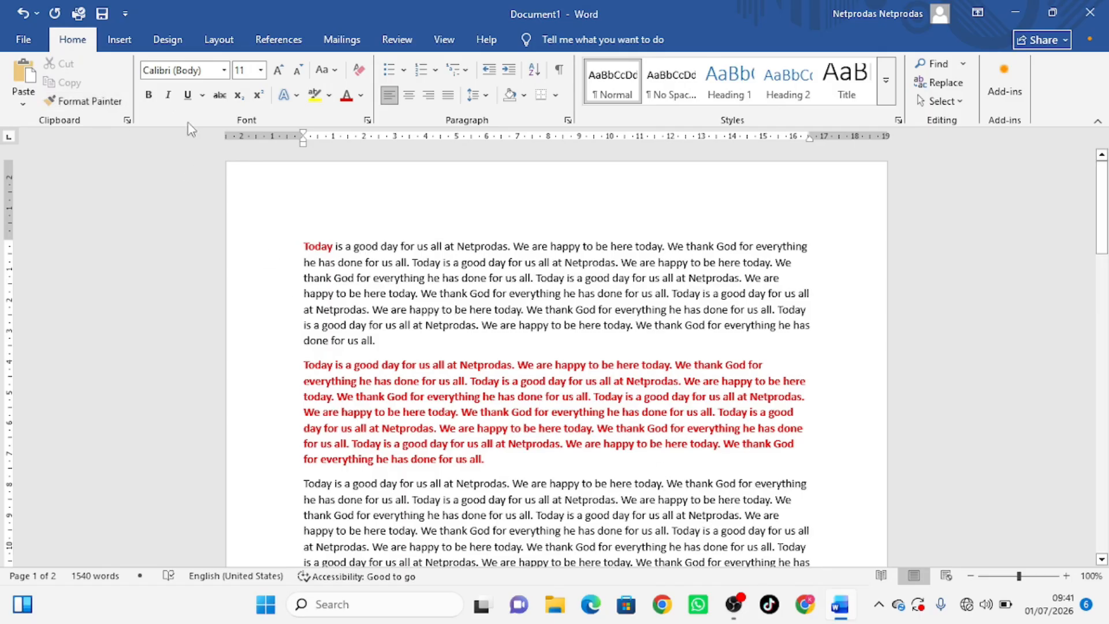
# - Apply the copied bold red formatting to "Today is a good day for us all" at the start of the fourth paragraph
pyautogui.click(84, 104)
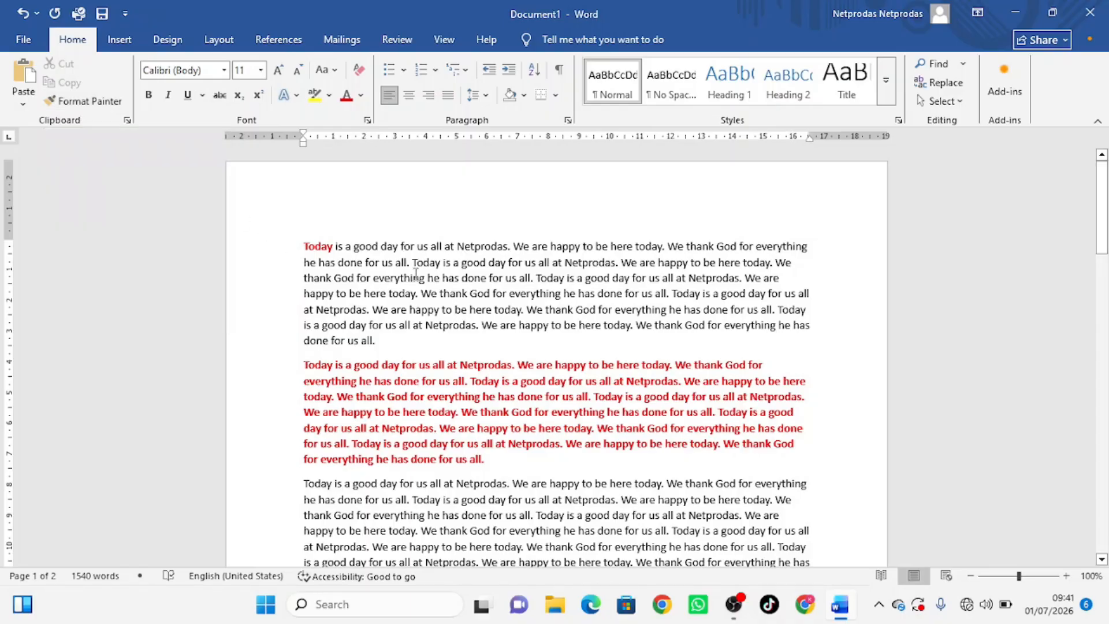
pyautogui.scroll(-4, 411, 522)
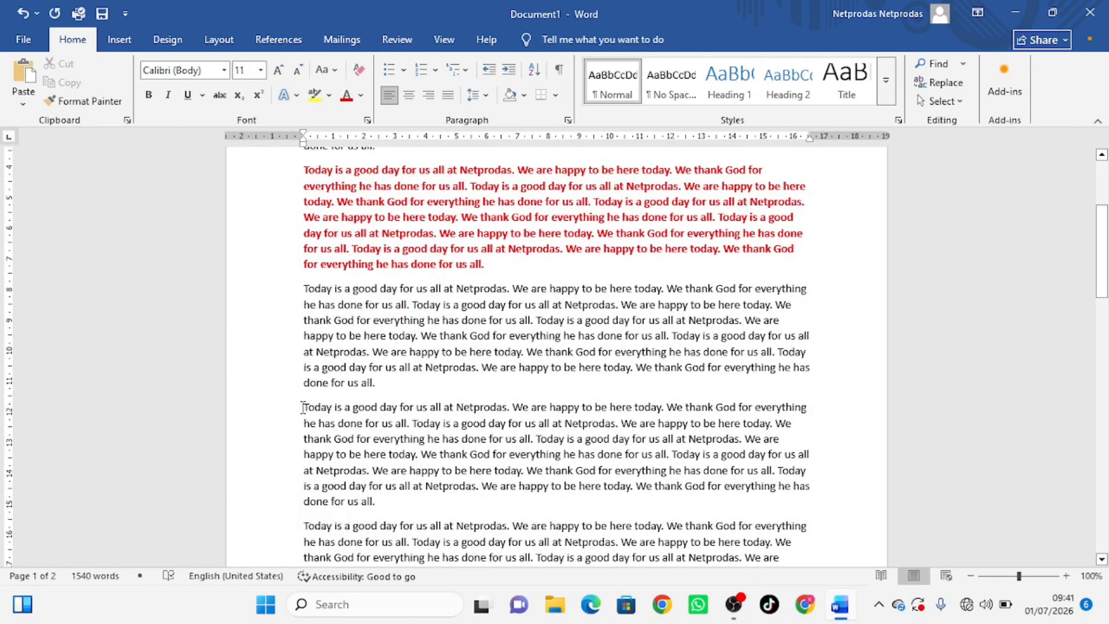
pyautogui.moveTo(303, 407); pyautogui.dragTo(443, 412)
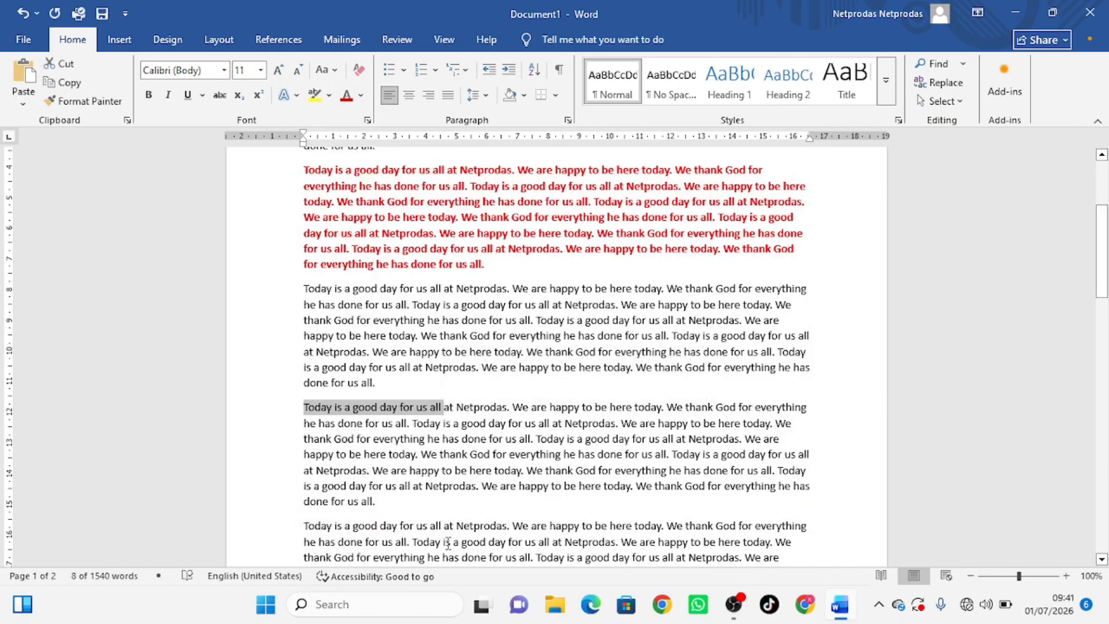
pyautogui.hotkey('ctrl', 'shift', 'v')
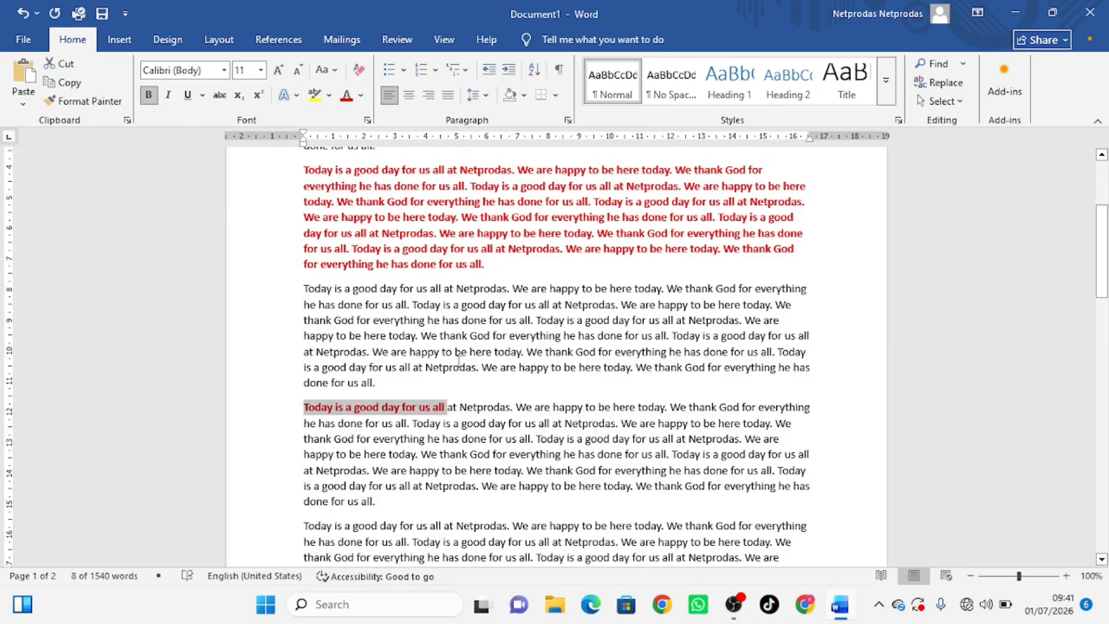
pyautogui.scroll(5, 477, 345)
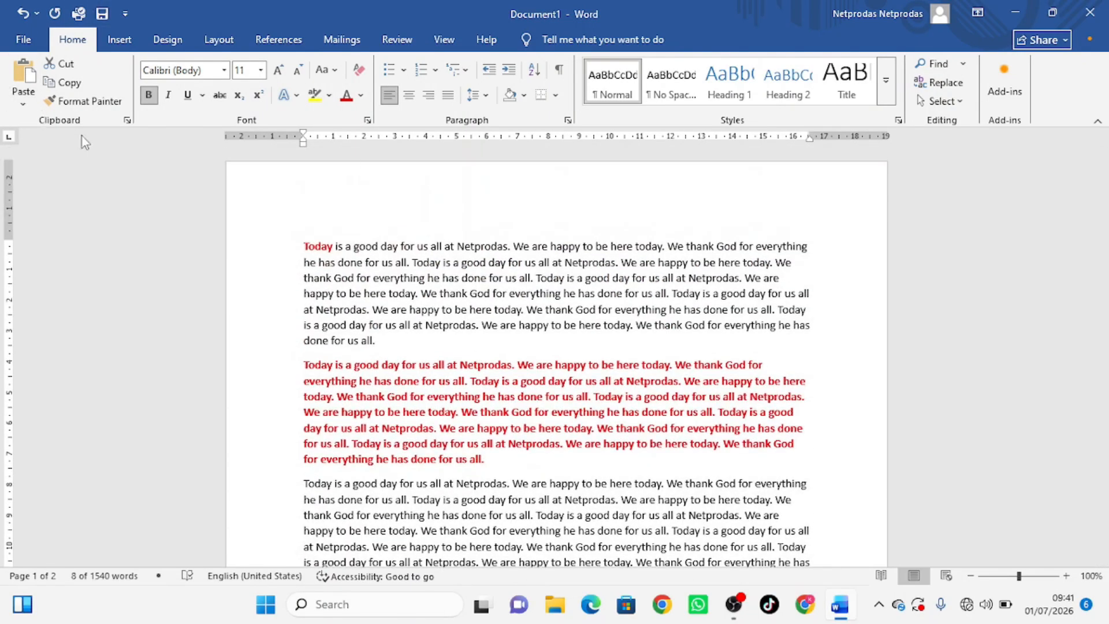
pyautogui.click(224, 73)
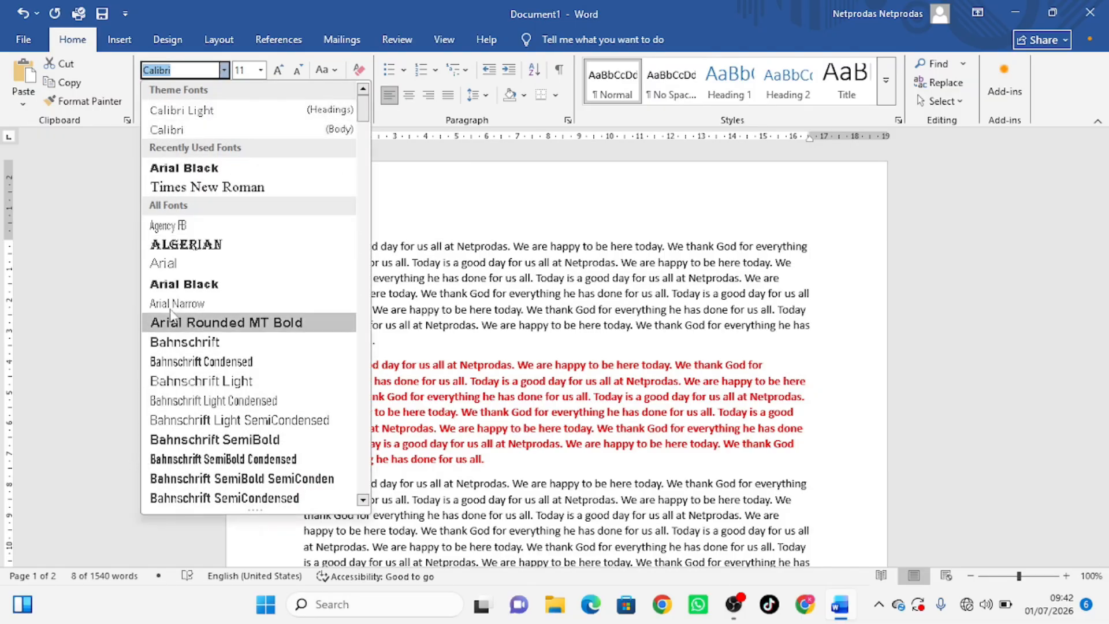
pyautogui.scroll(-15, 171, 311)
pyautogui.scroll(-2, 201, 299)
pyautogui.press('Escape')
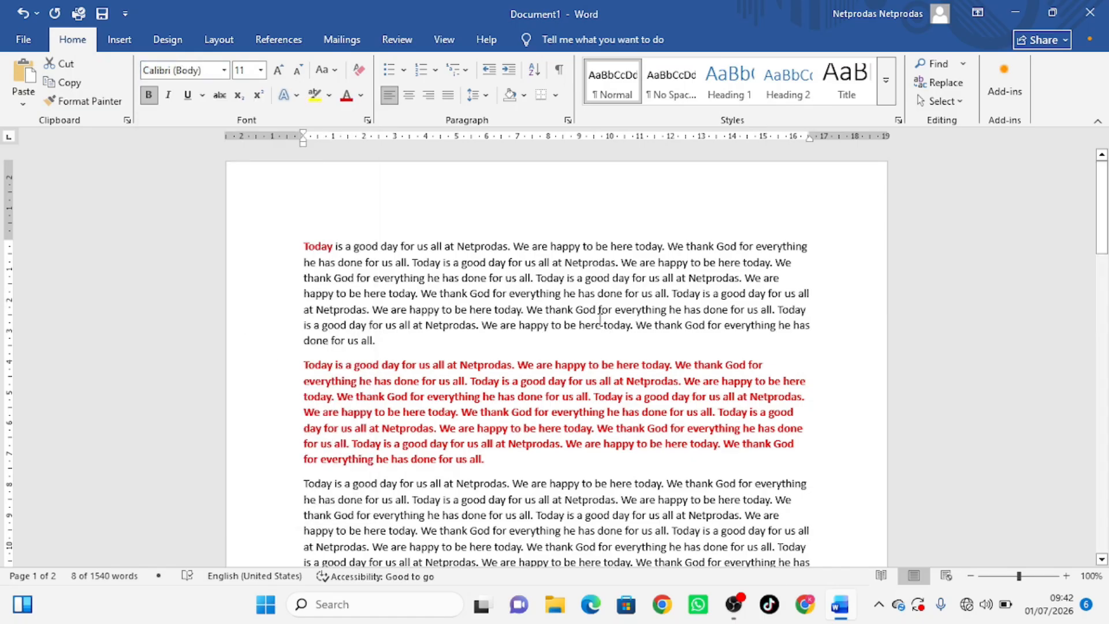
# - Change the font of the entire document to Times New Roman
pyautogui.hotkey('ctrl', 'a')
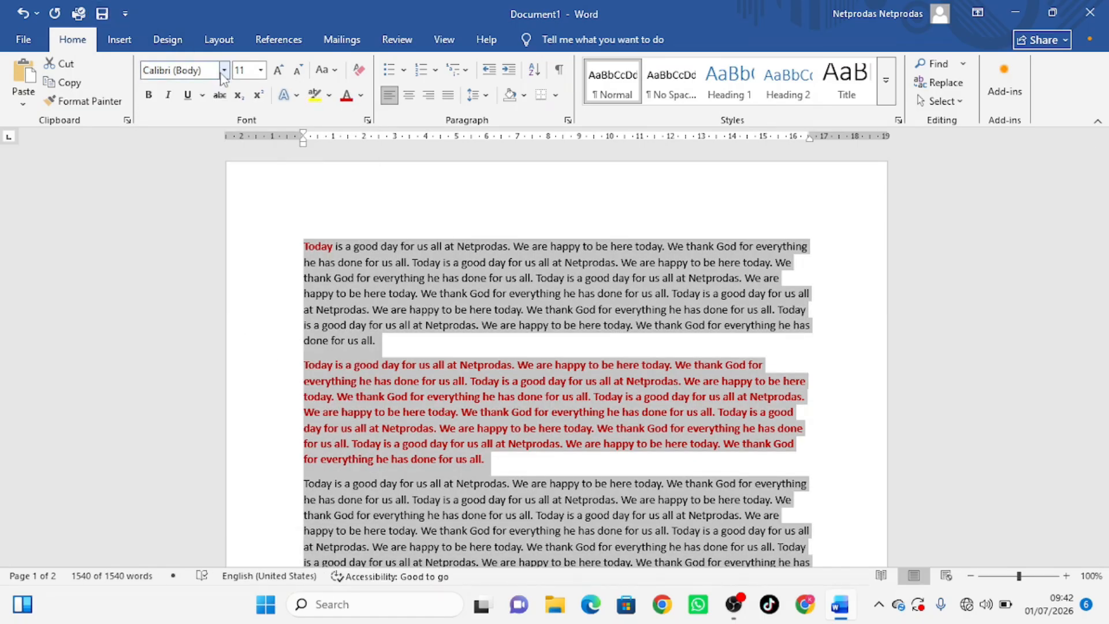
pyautogui.click(223, 70)
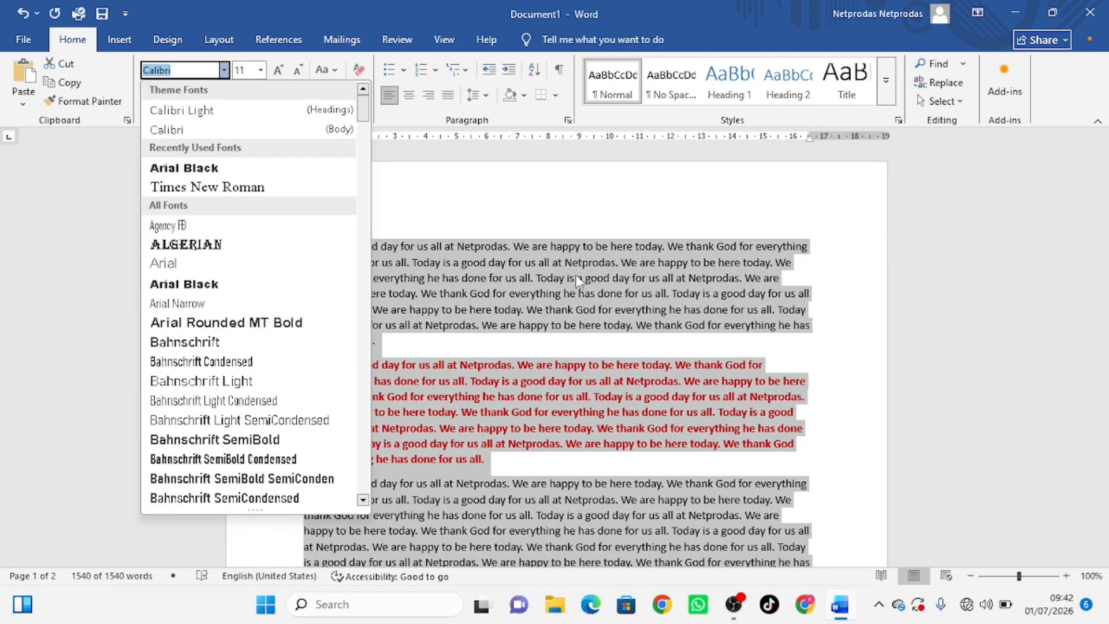
pyautogui.click(183, 188)
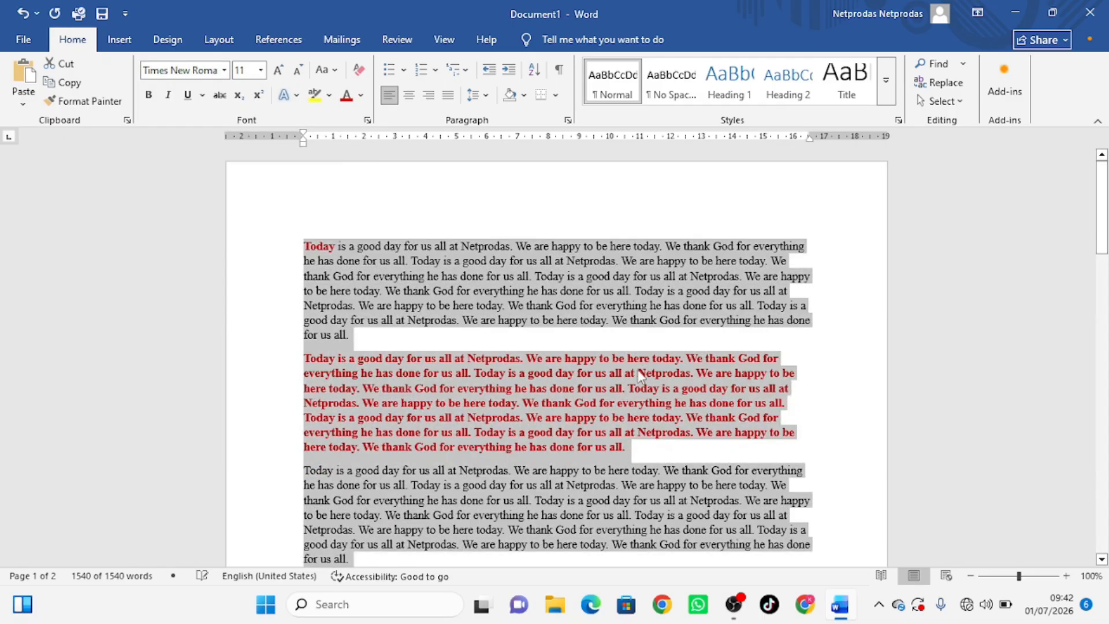
pyautogui.click(471, 309)
# - Add the title "Computer basic" on a new line above the first paragraph
pyautogui.click(305, 246)
pyautogui.press('Return')
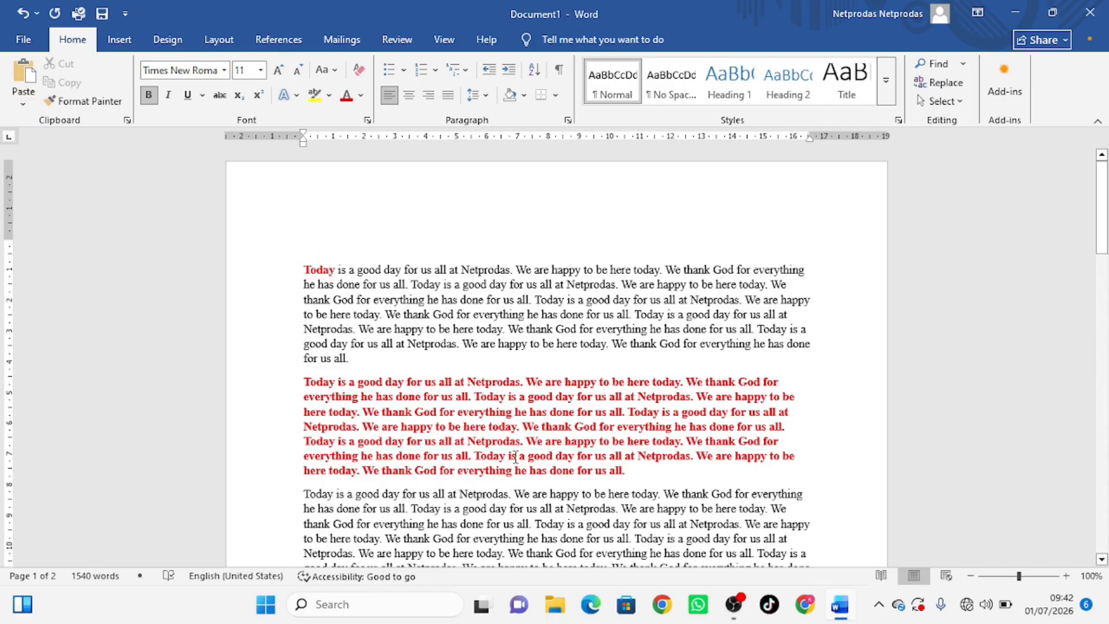
pyautogui.write('computer')
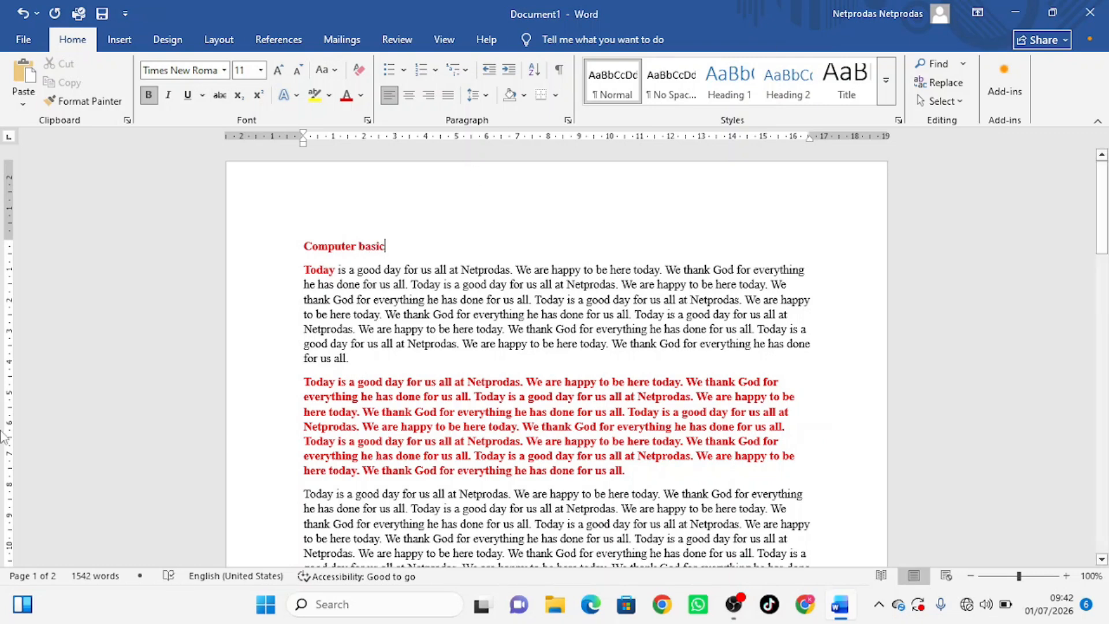
pyautogui.moveTo(302, 239); pyautogui.dragTo(388, 240)
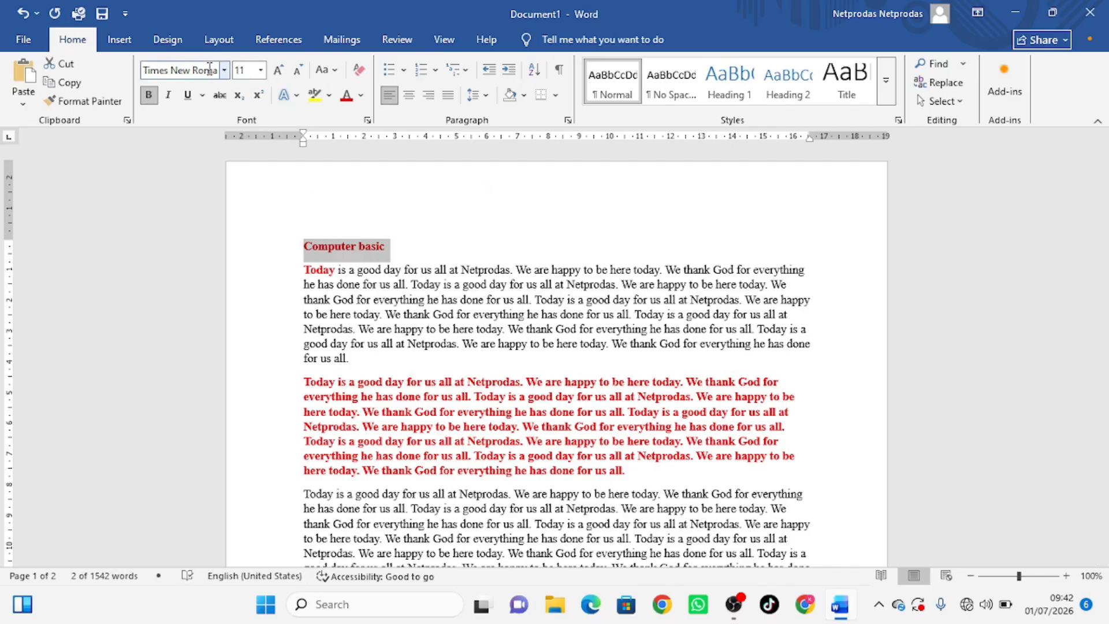
pyautogui.click(356, 286)
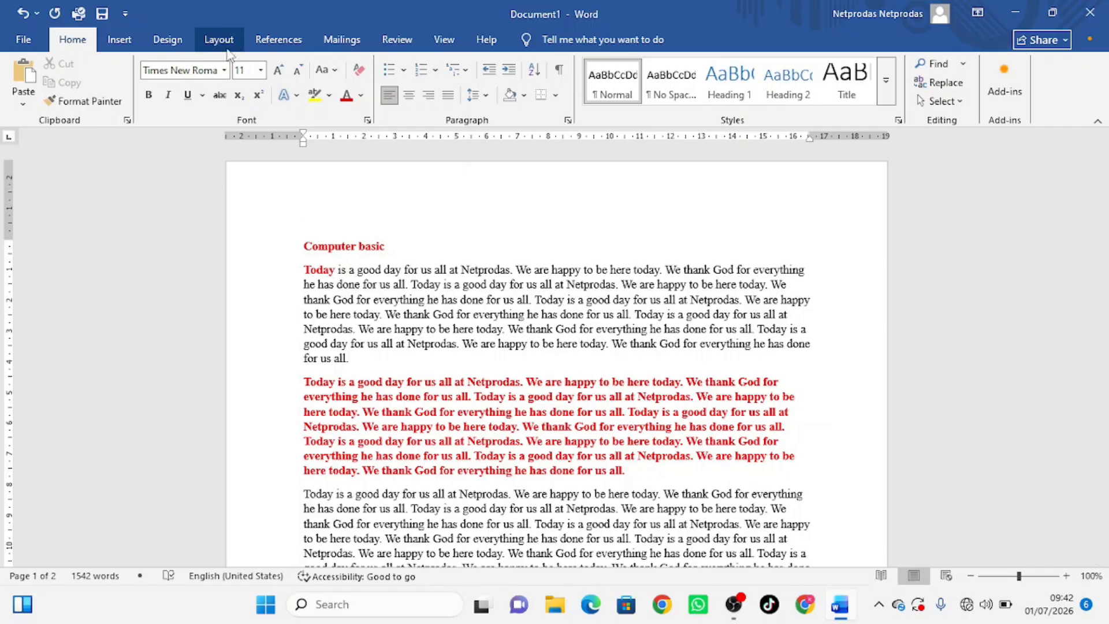
# - Set the font size of the entire document, including the title, to 14
pyautogui.tripleClick(287, 252)
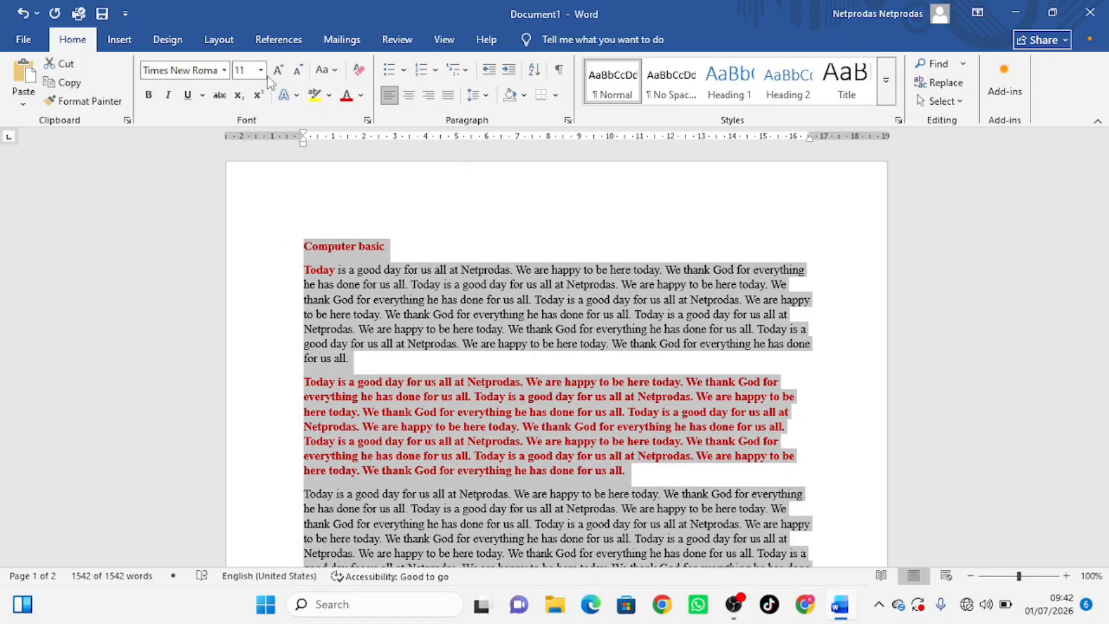
pyautogui.click(261, 71)
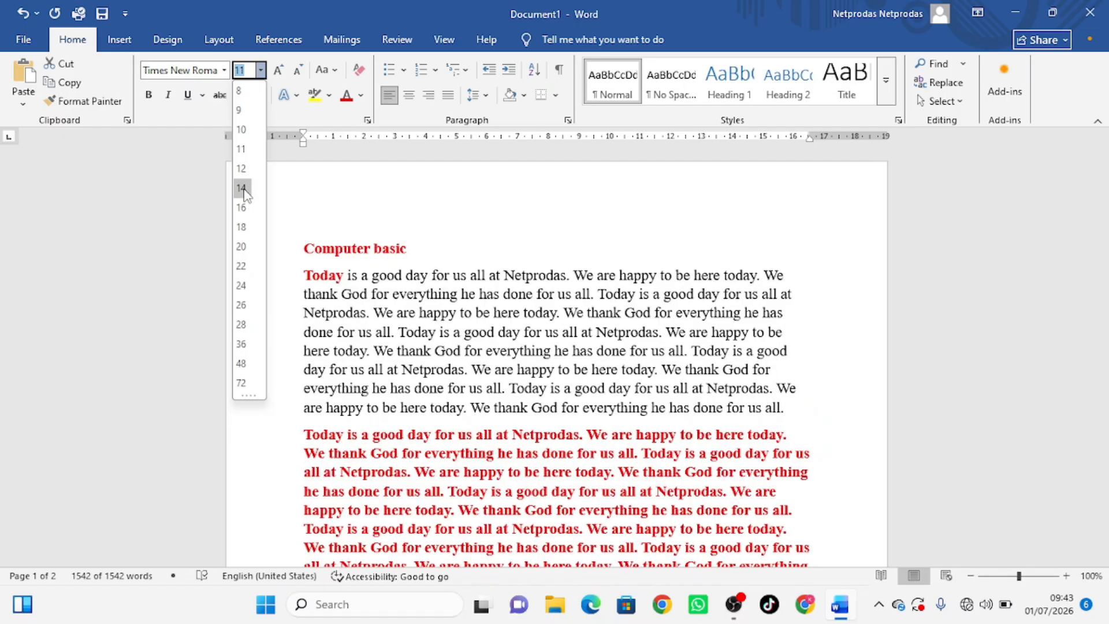
pyautogui.click(242, 188)
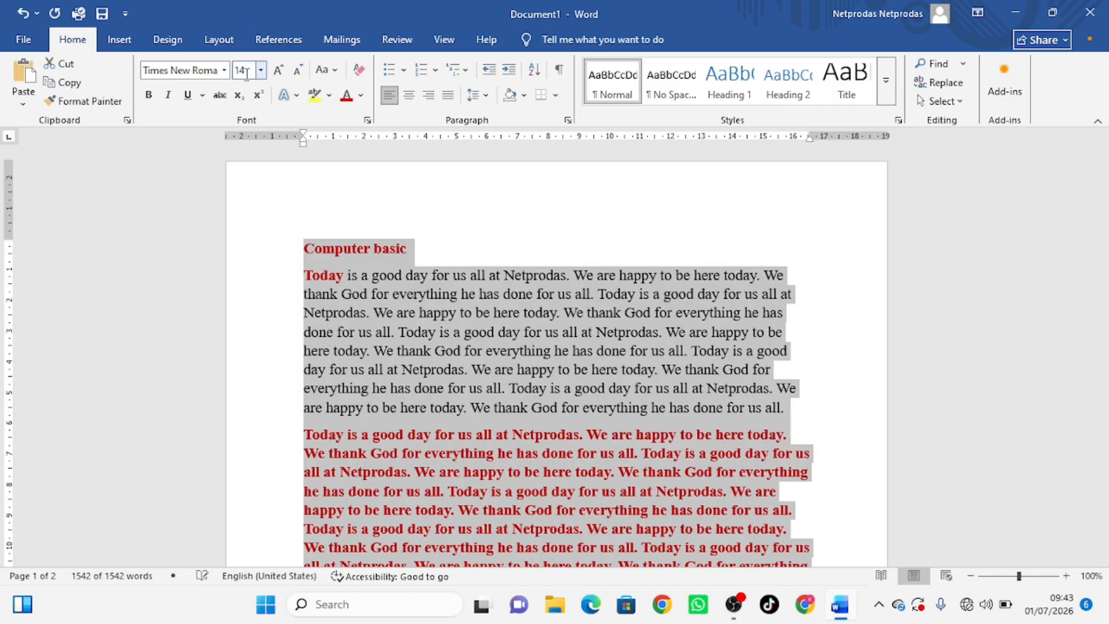
# - Enlarge the font of the whole document by five increments, and shrink it back to size 14
pyautogui.click(279, 71)
pyautogui.click(278, 70)
pyautogui.click(278, 70)
pyautogui.click(278, 71)
pyautogui.click(279, 70)
pyautogui.click(299, 70)
pyautogui.click(299, 71)
pyautogui.click(299, 70)
pyautogui.click(300, 70)
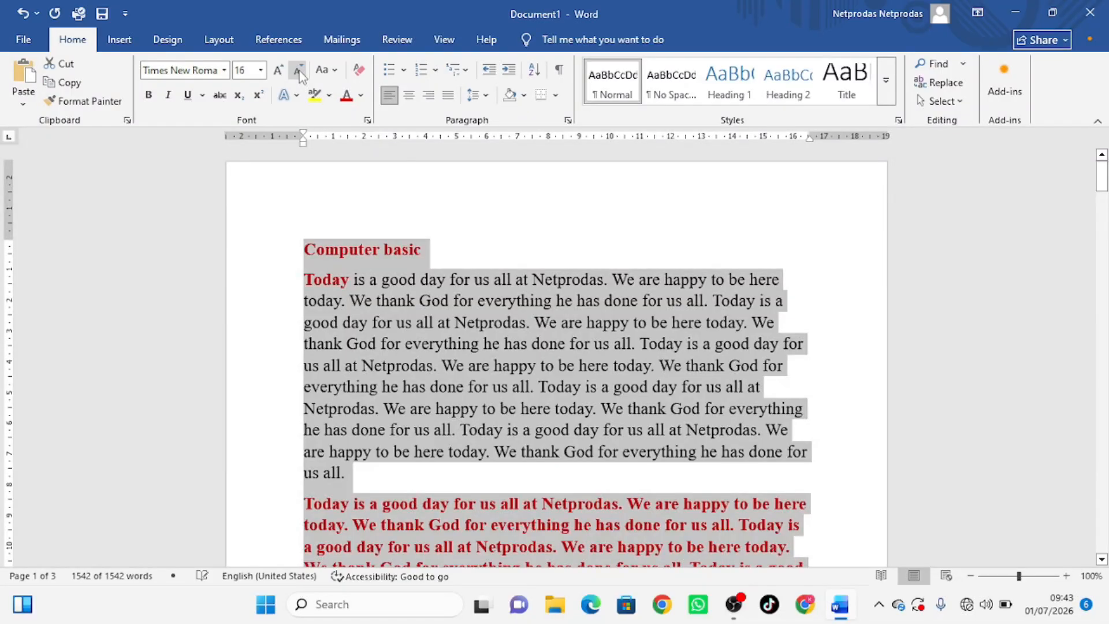
pyautogui.click(299, 70)
# - Change the title "Computer basic" to uppercase
pyautogui.click(298, 247)
pyautogui.moveTo(298, 248); pyautogui.dragTo(411, 242)
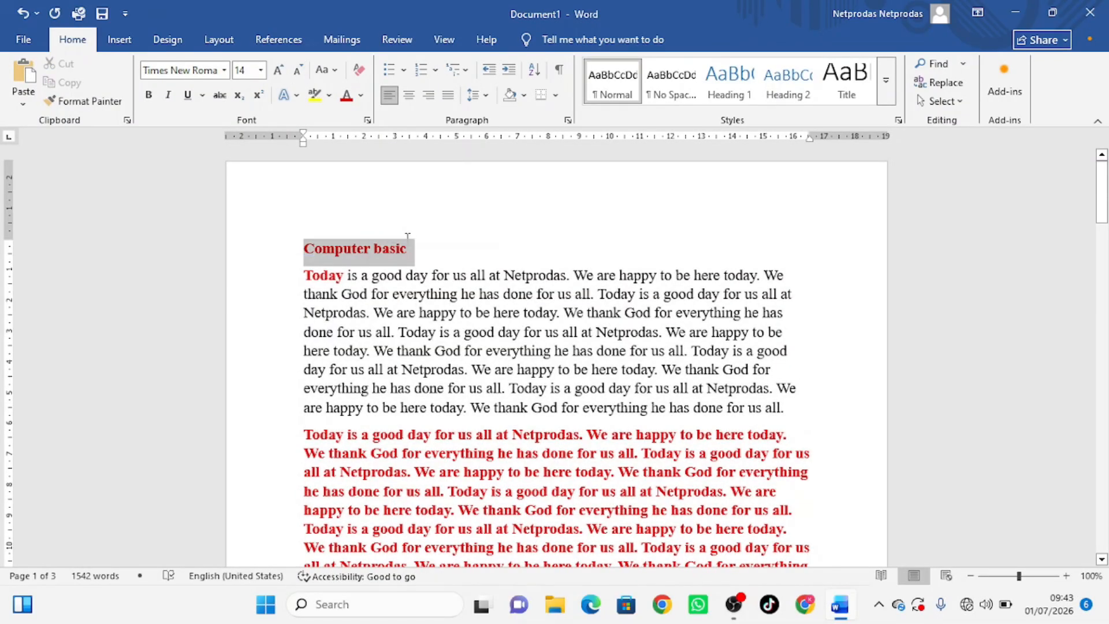
pyautogui.click(338, 71)
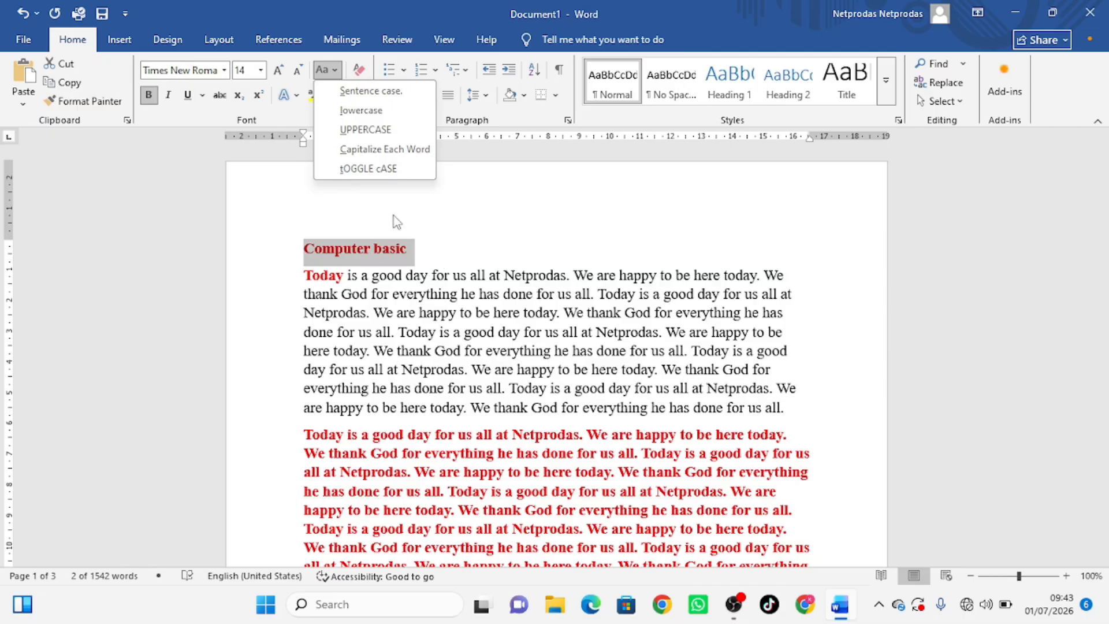
pyautogui.click(362, 131)
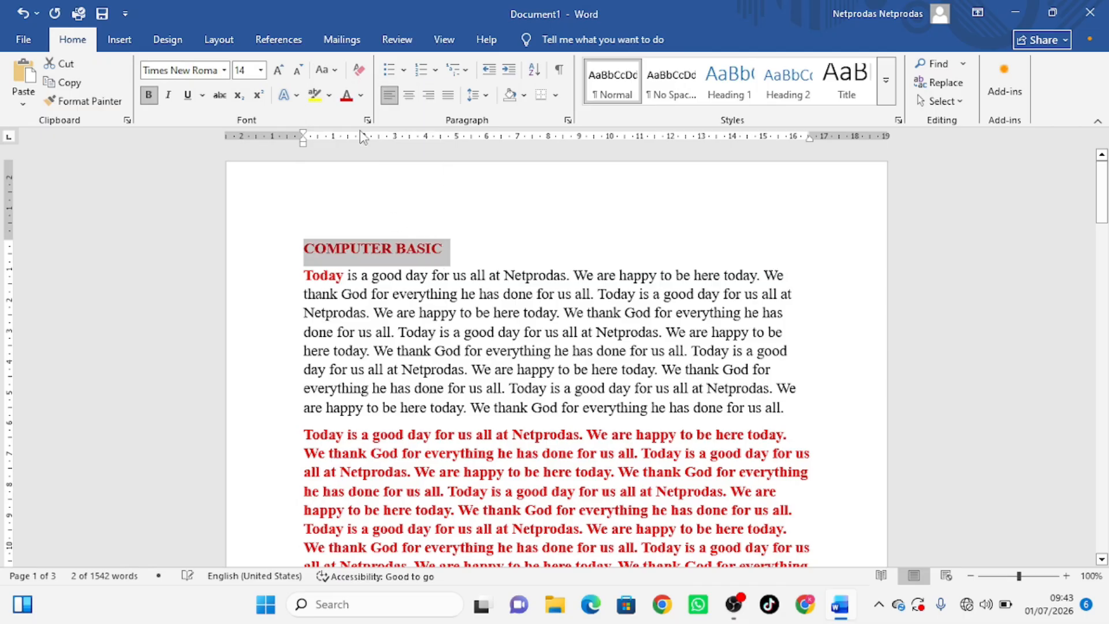
pyautogui.click(370, 325)
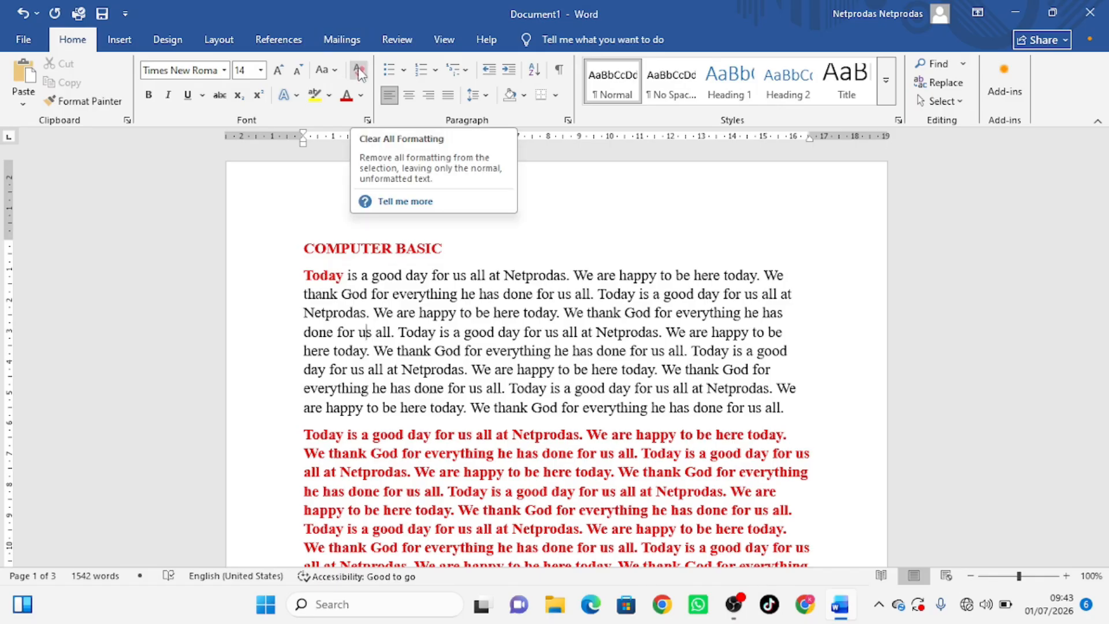
# - Clear all formatting from the title "COMPUTER BASIC" and undo the clearing
pyautogui.moveTo(305, 247); pyautogui.dragTo(433, 230)
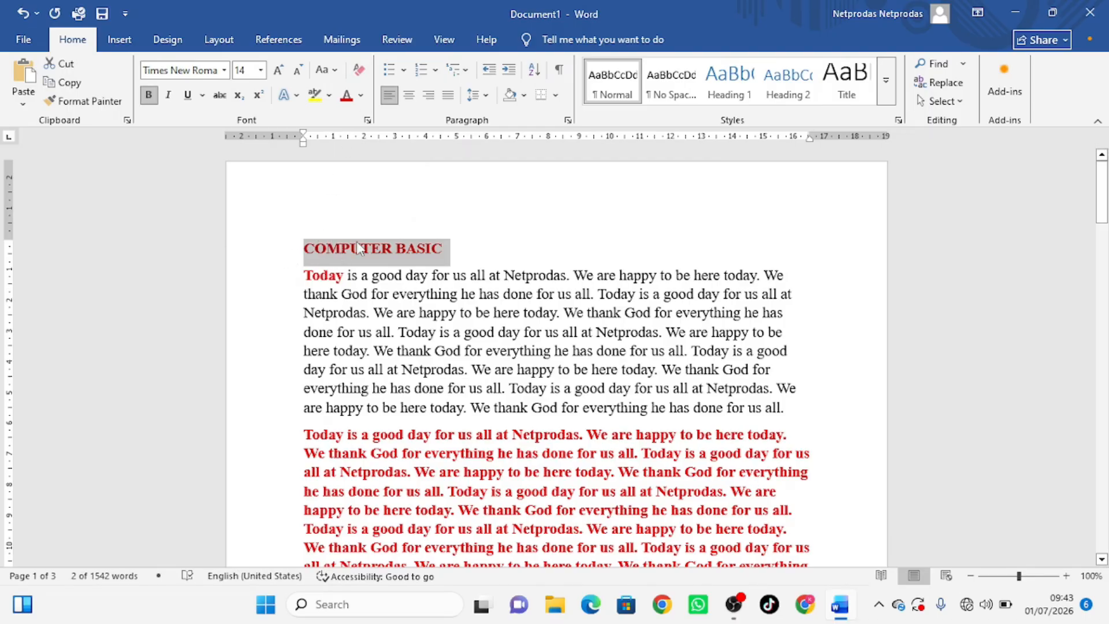
pyautogui.click(359, 70)
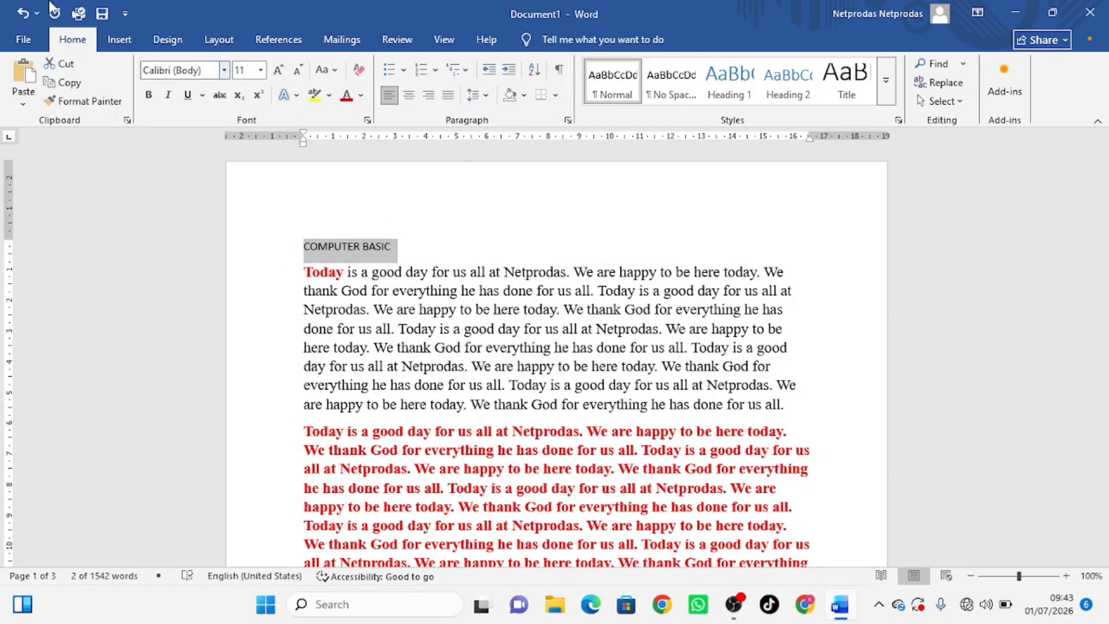
pyautogui.click(22, 15)
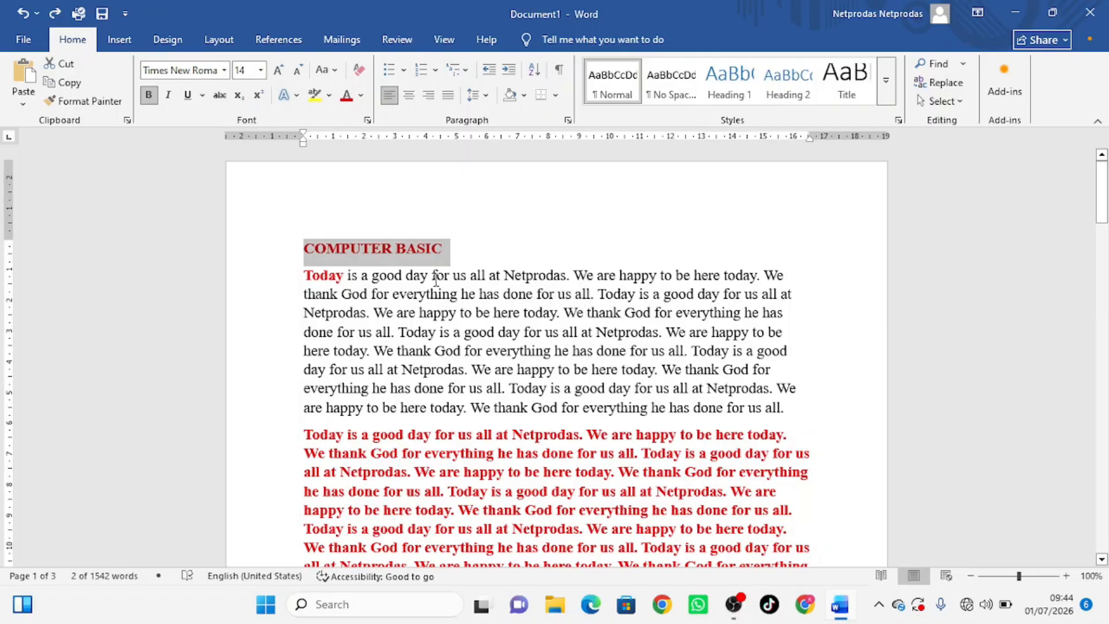
# - Toggle bold off and on for "Today is a good day" in the first paragraph, and undo the last bolding
pyautogui.moveTo(436, 279); pyautogui.dragTo(522, 263)
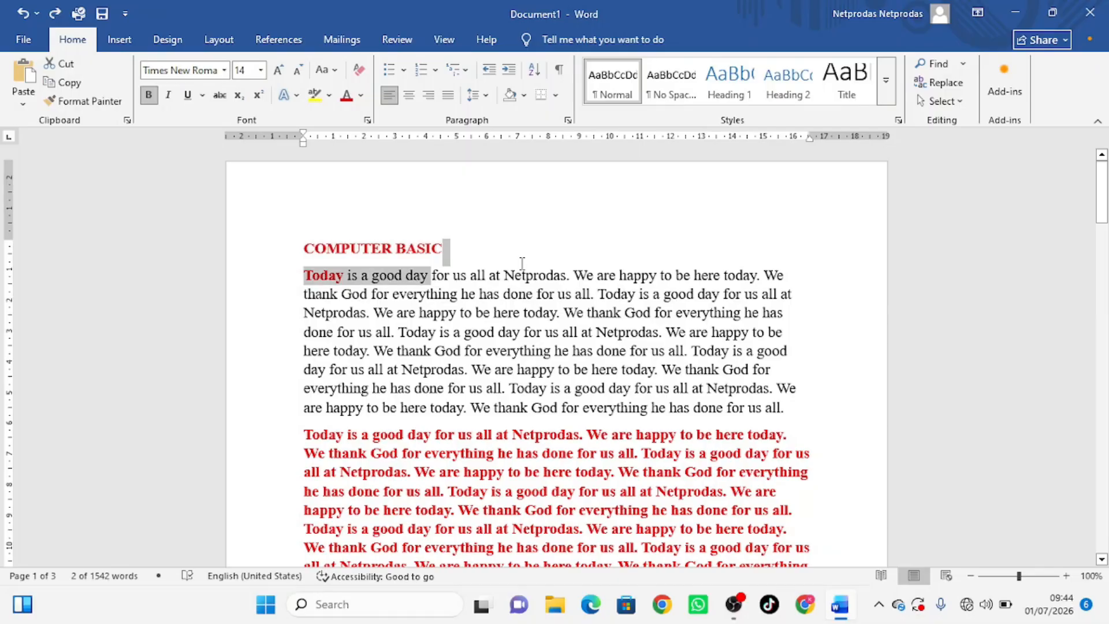
pyautogui.click(149, 96)
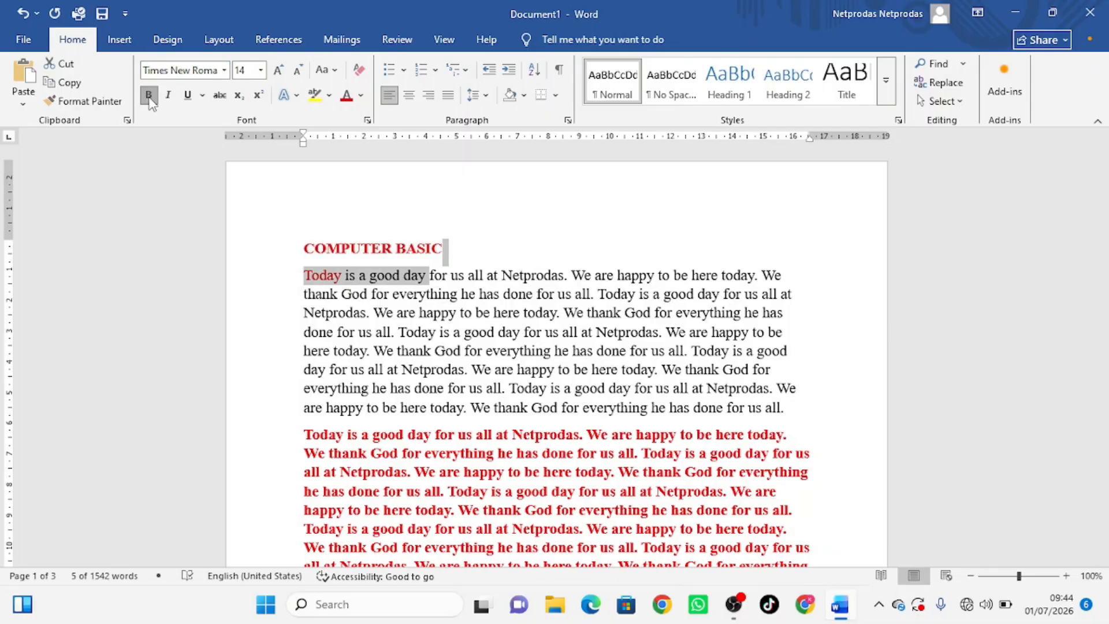
pyautogui.click(149, 97)
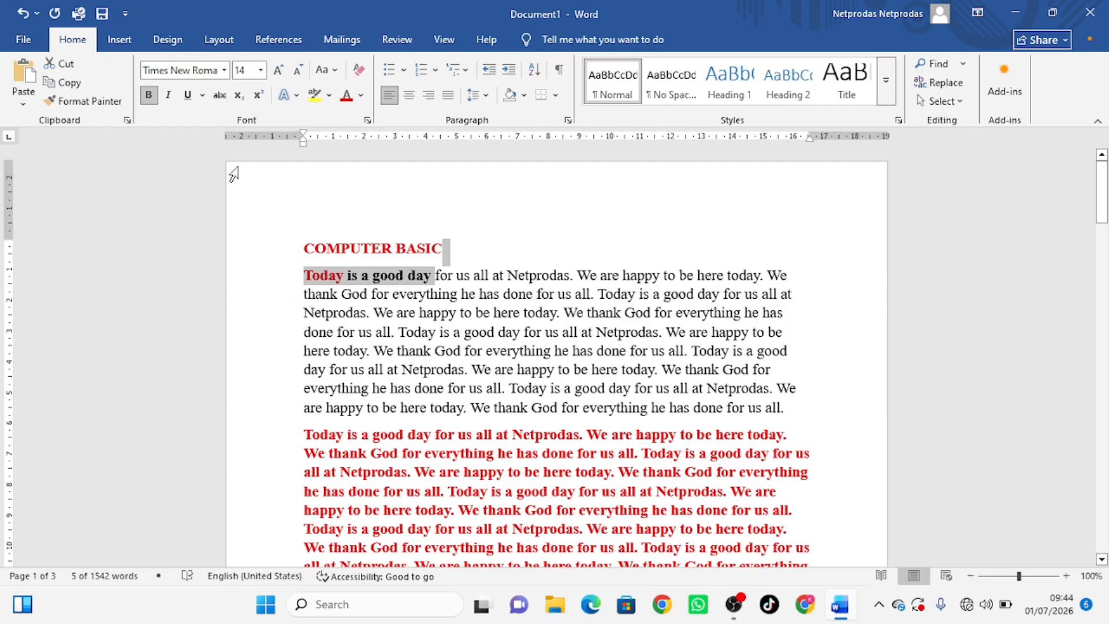
pyautogui.hotkey('ctrl', 'z')
pyautogui.hotkey('ctrl', 'y')
pyautogui.hotkey('ctrl', 'z')
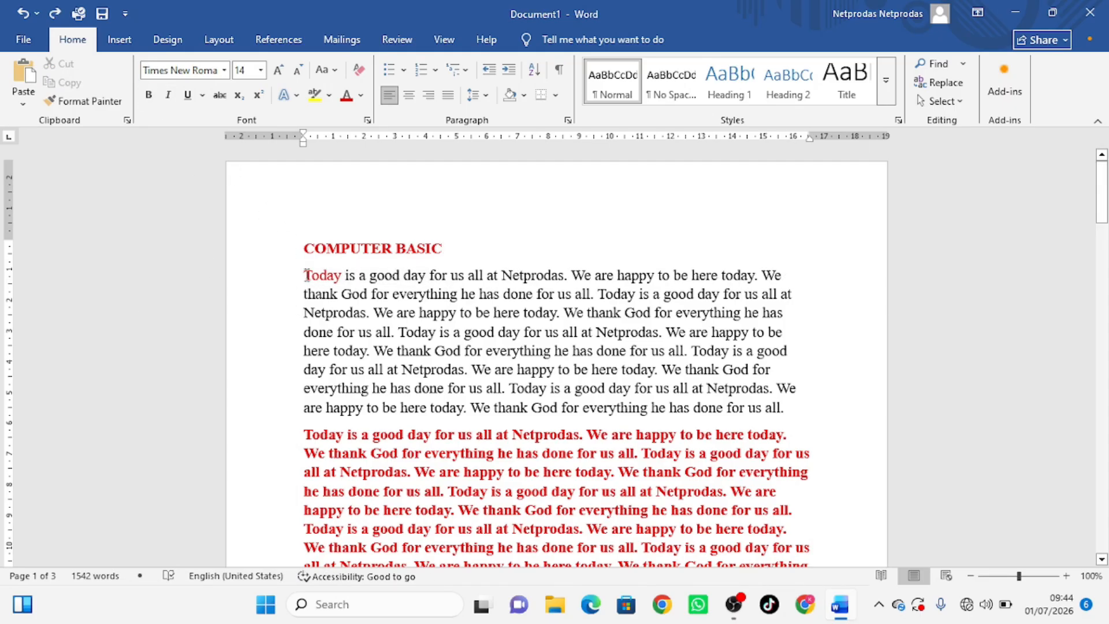
# - Make the first three lines of the first paragraph bold, from "Today" to the second "everything he has"
pyautogui.moveTo(305, 275); pyautogui.dragTo(851, 316)
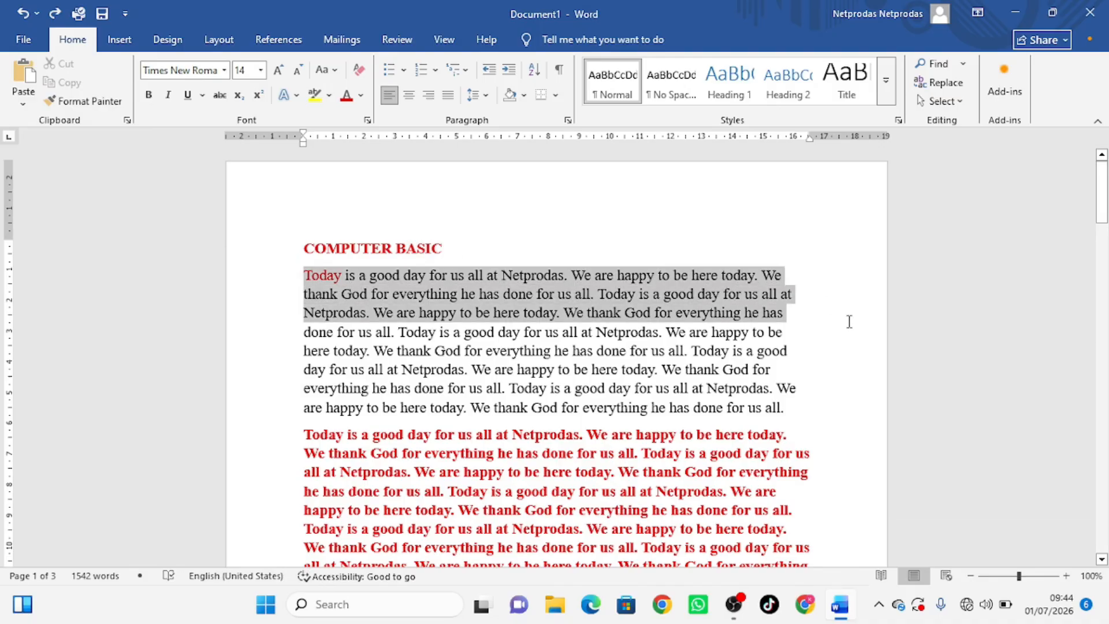
pyautogui.click(148, 95)
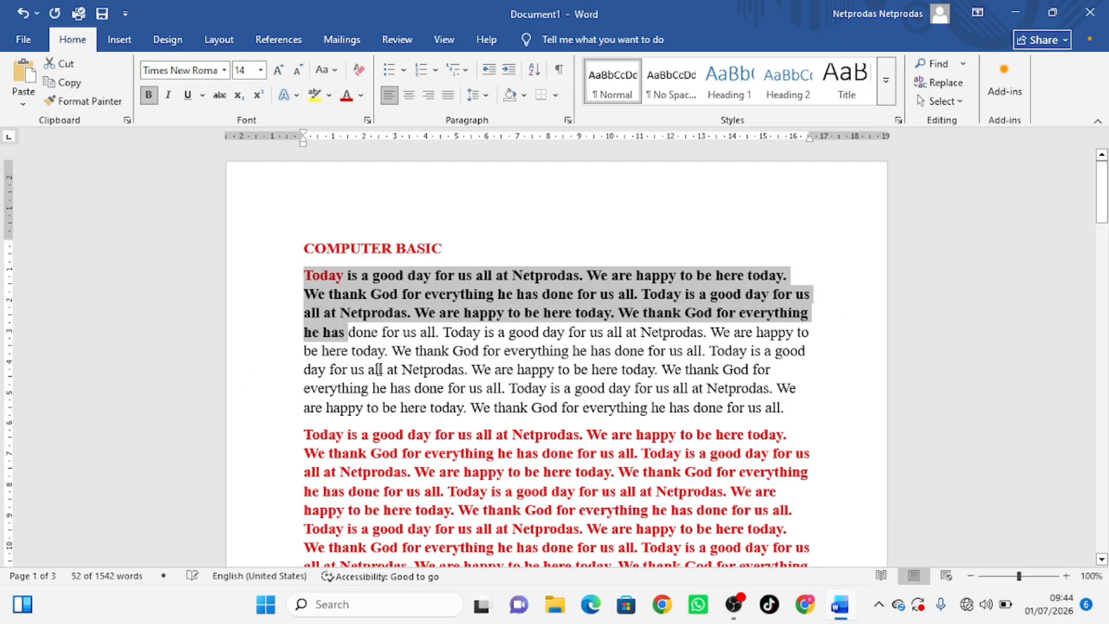
# - Italicize the first paragraph from "done for us all" to the third "We thank God for", and underline its last two lines
pyautogui.moveTo(349, 332); pyautogui.dragTo(794, 365)
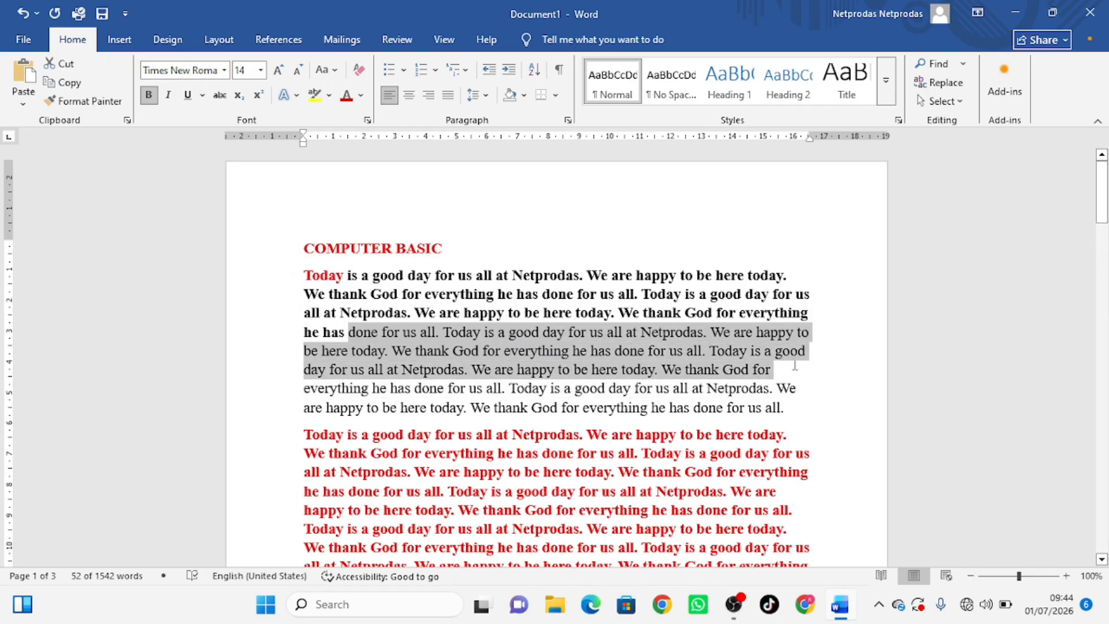
pyautogui.click(169, 95)
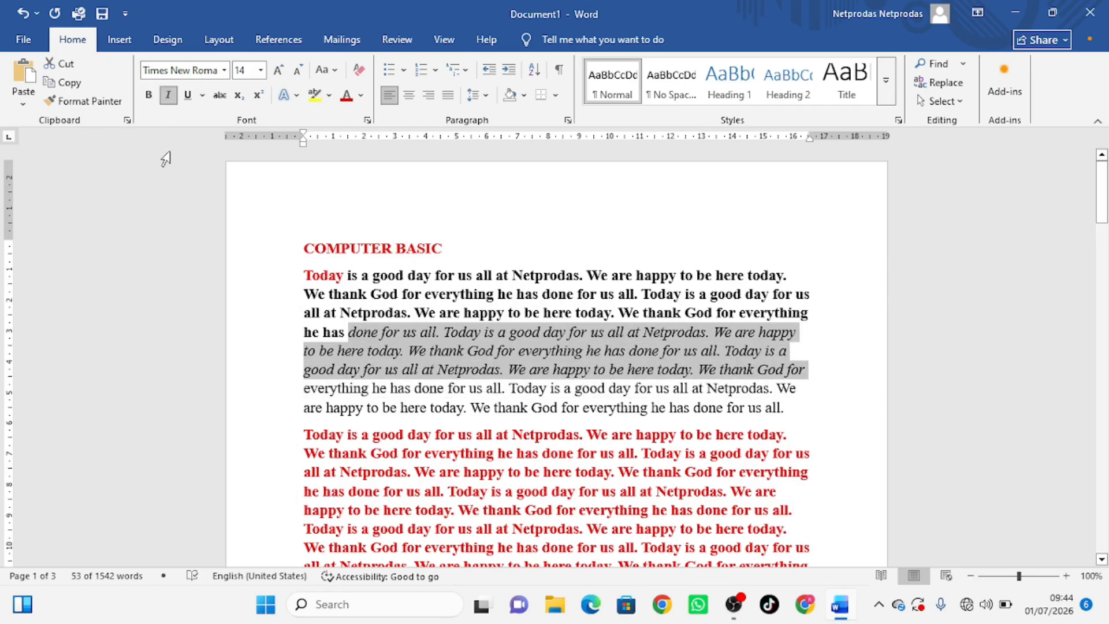
pyautogui.moveTo(302, 382); pyautogui.dragTo(849, 413)
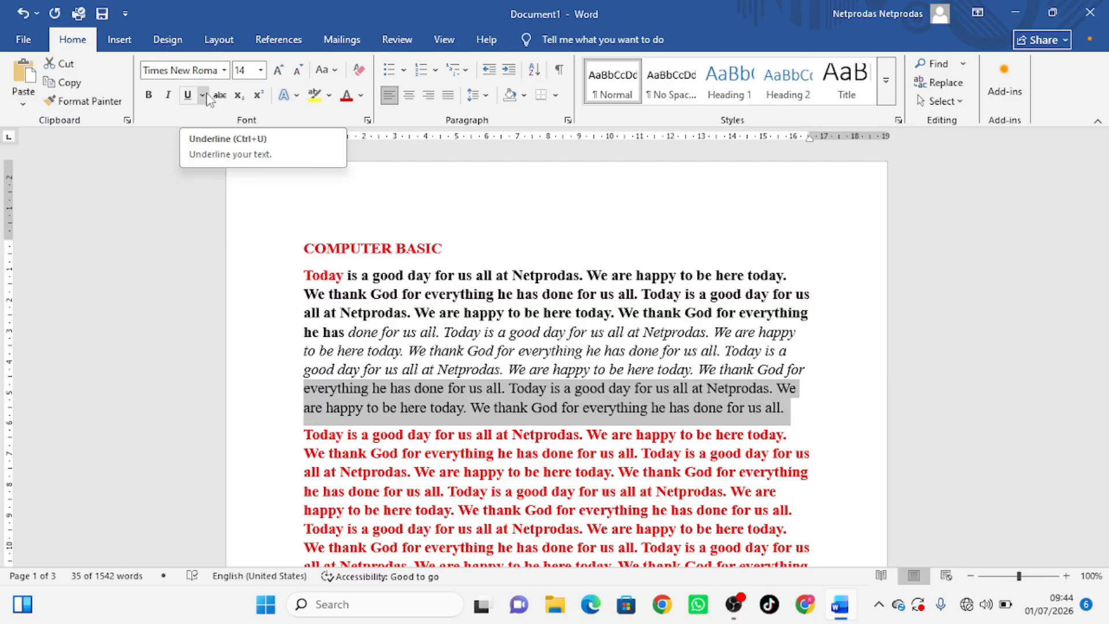
pyautogui.click(188, 96)
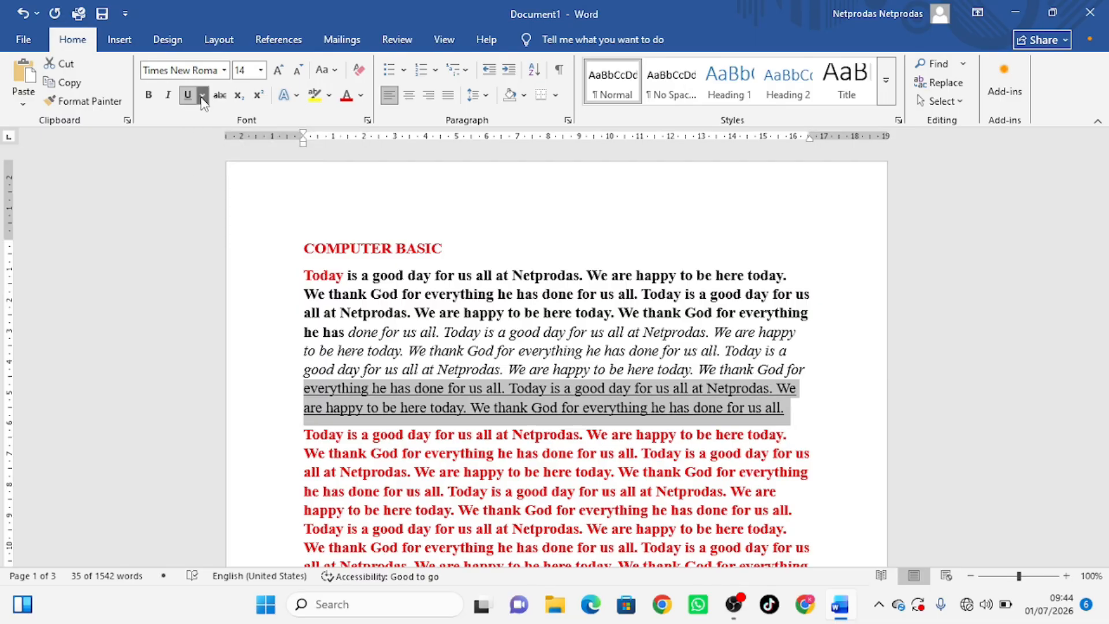
pyautogui.click(202, 96)
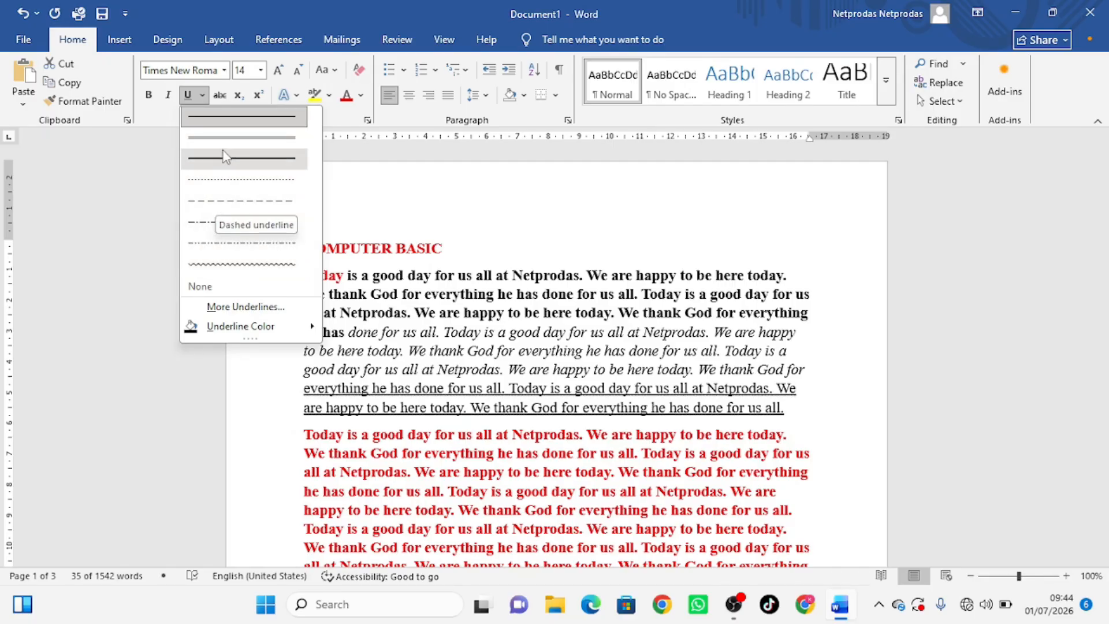
pyautogui.click(475, 339)
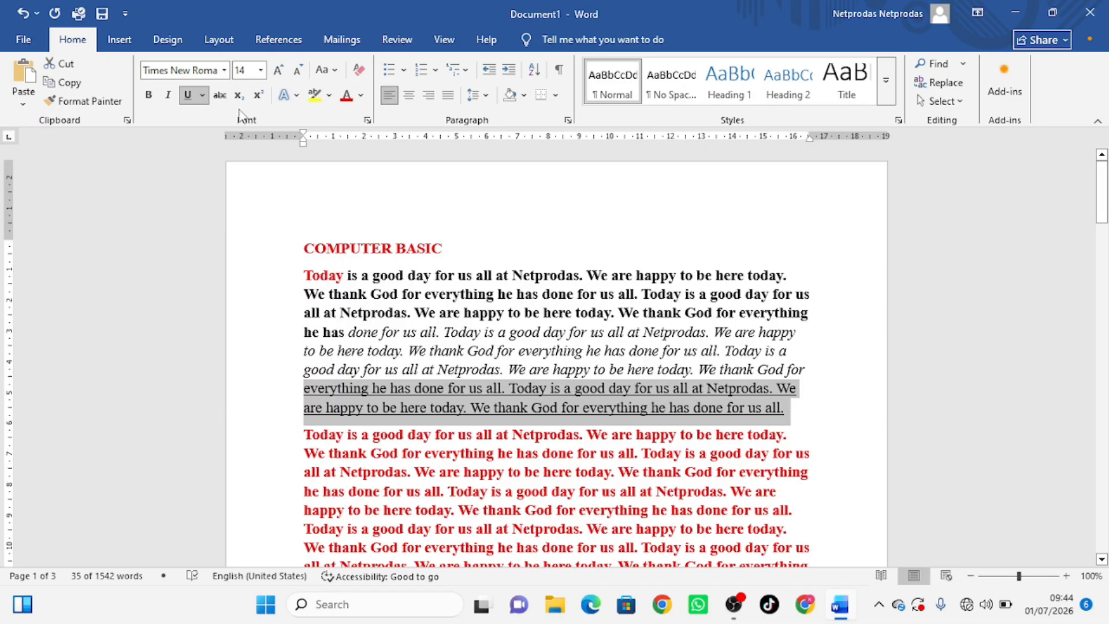
# - Strike through the first three lines of the plain paragraph directly below the bold red paragraph
pyautogui.scroll(-5, 500, 430)
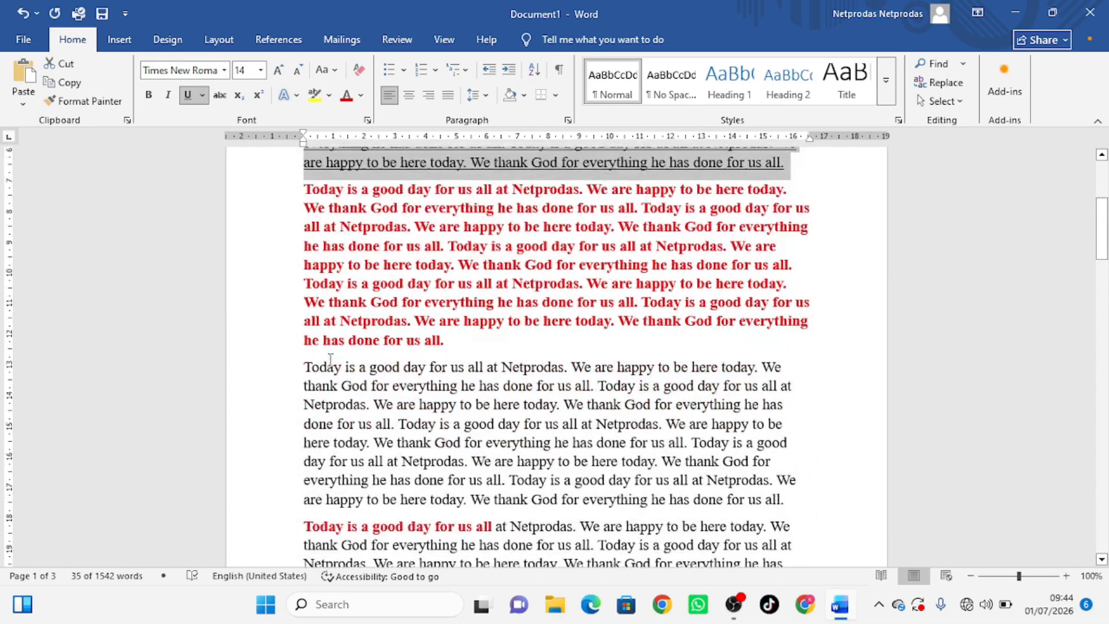
pyautogui.moveTo(331, 341); pyautogui.dragTo(796, 379)
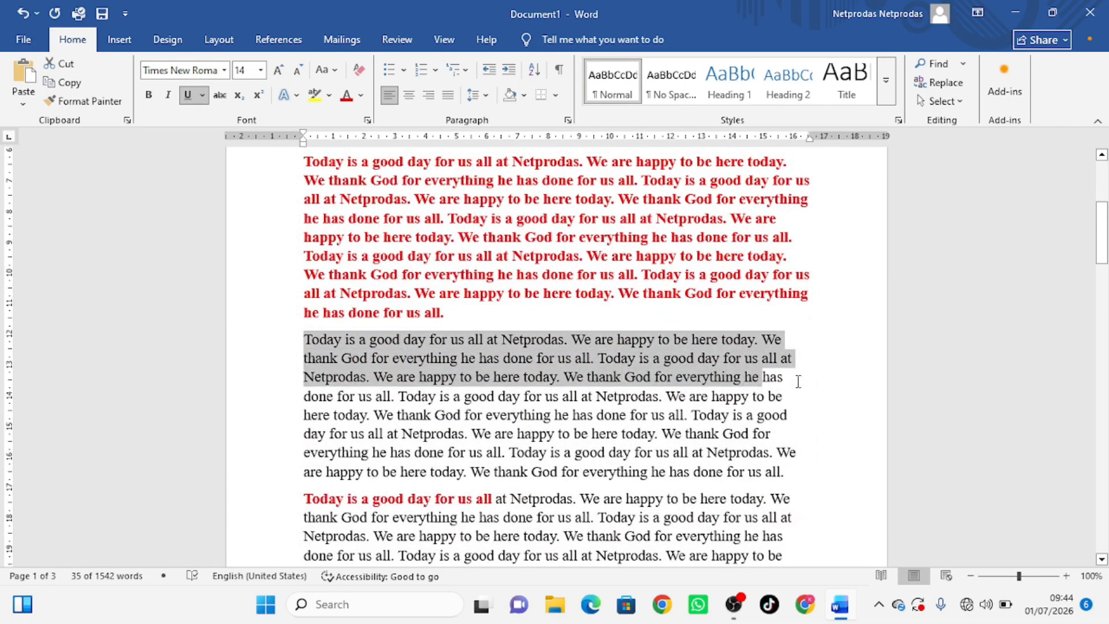
pyautogui.click(219, 96)
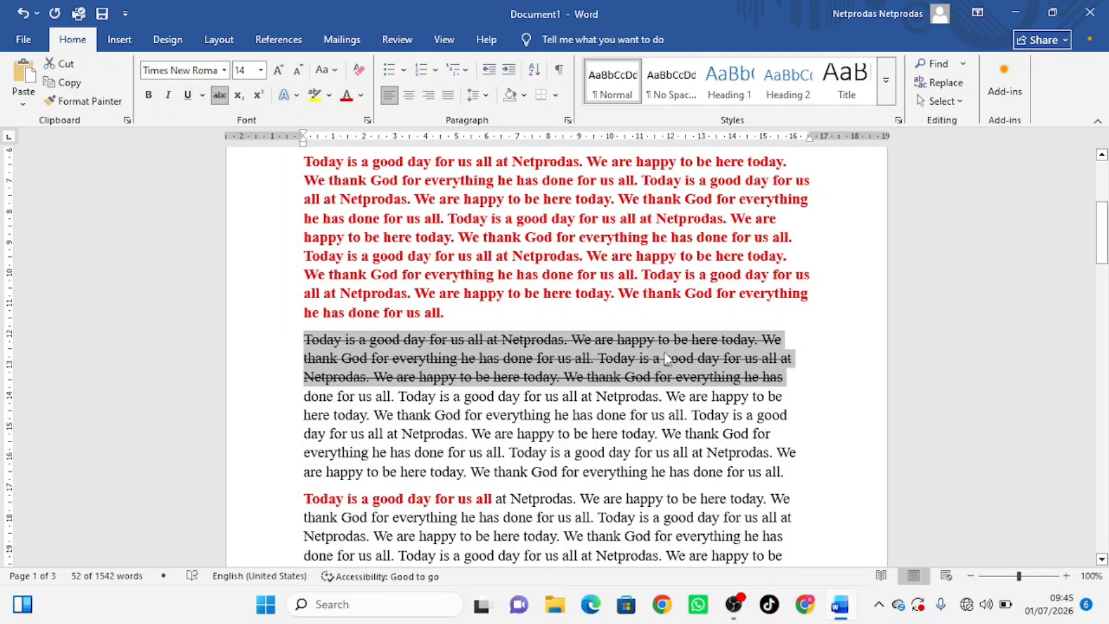
# - Add a new line after the first paragraph on page 2 and enter 4 with a subscript 2
pyautogui.scroll(-6, 609, 440)
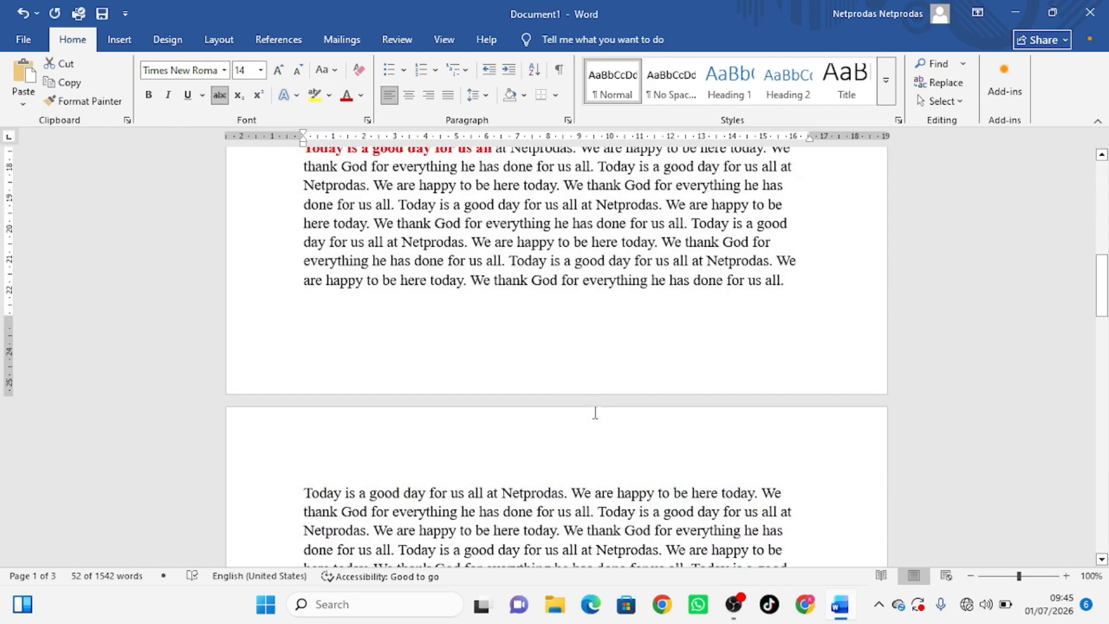
pyautogui.scroll(-5, 728, 356)
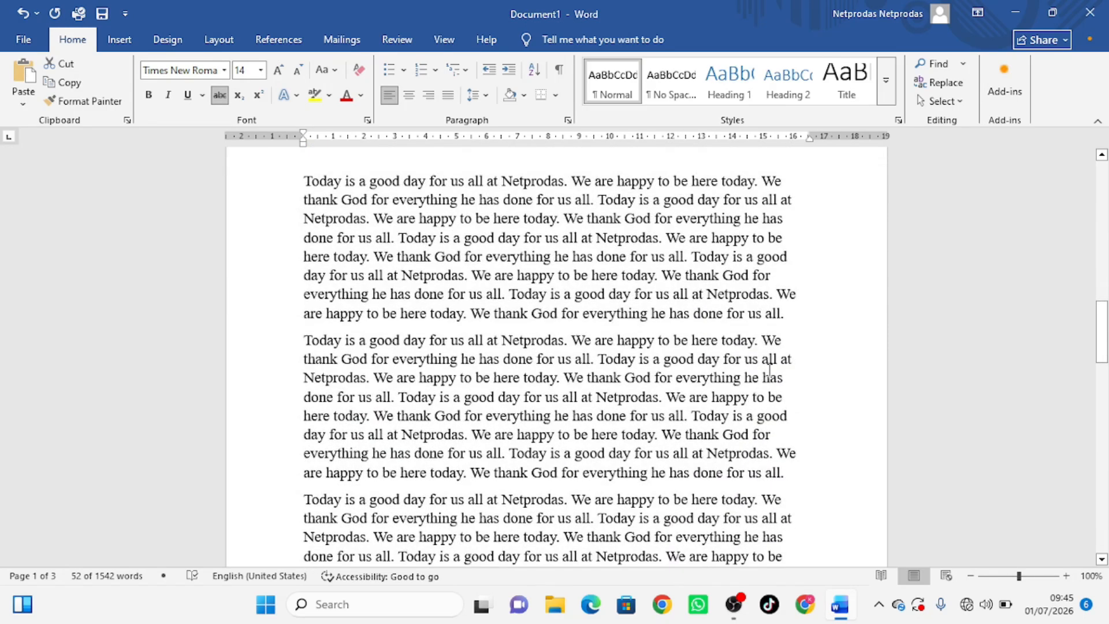
pyautogui.click(789, 318)
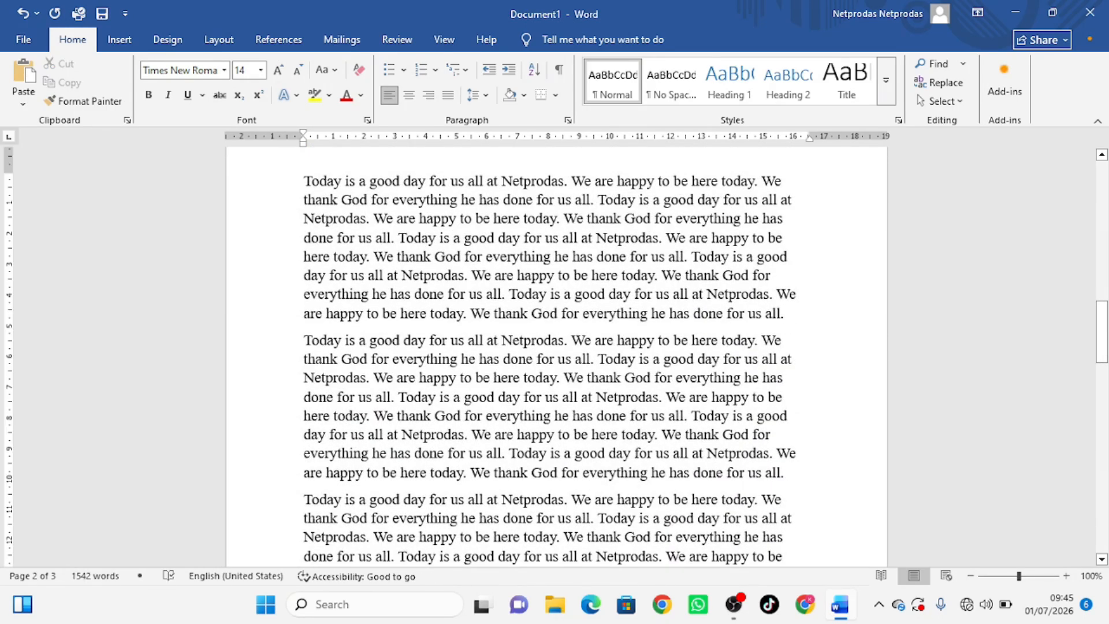
pyautogui.press('Return')
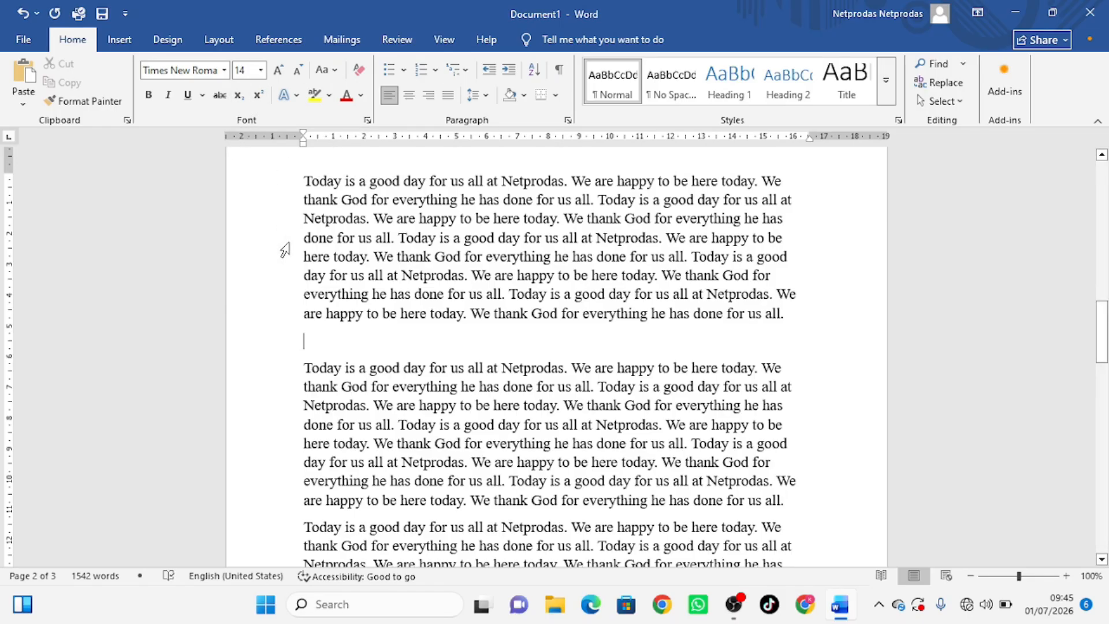
pyautogui.press('F12')
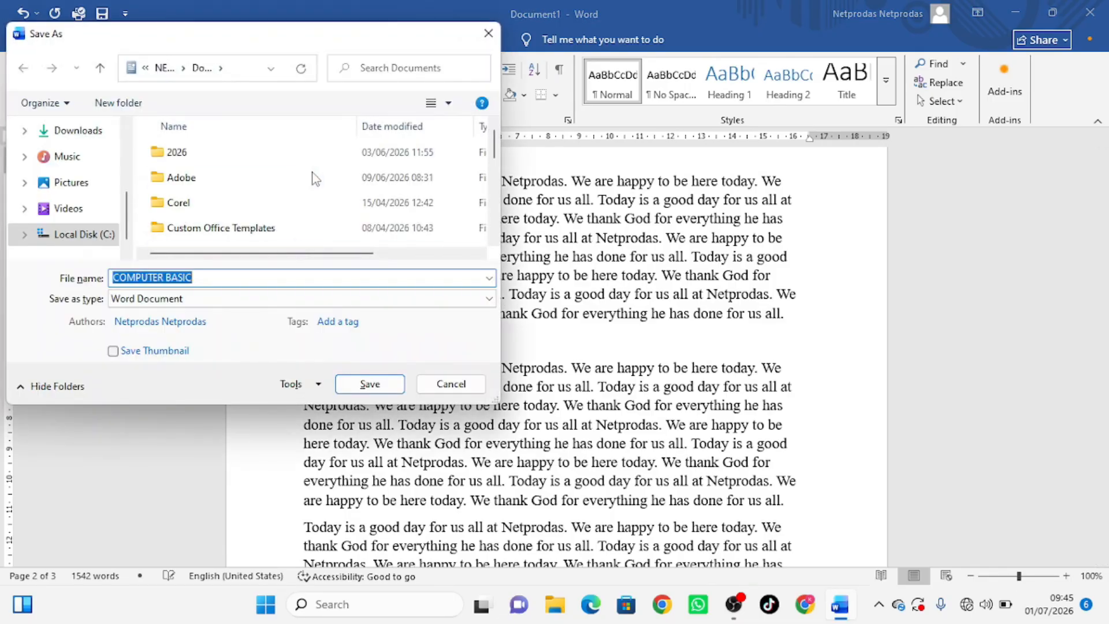
pyautogui.press('Escape')
pyautogui.write('4')
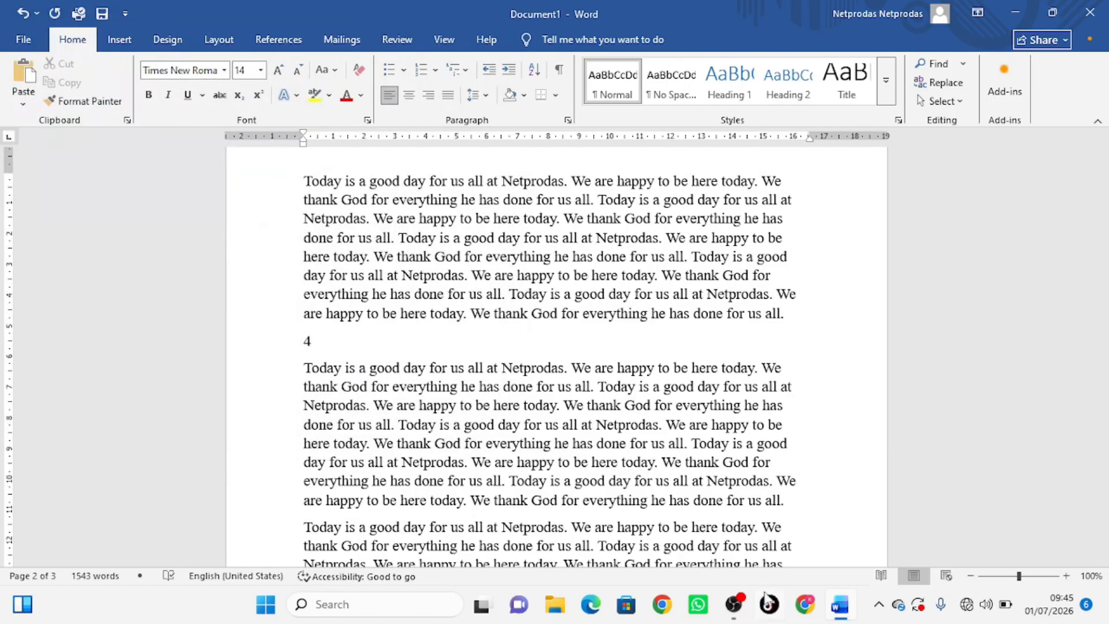
pyautogui.click(238, 95)
pyautogui.write('2')
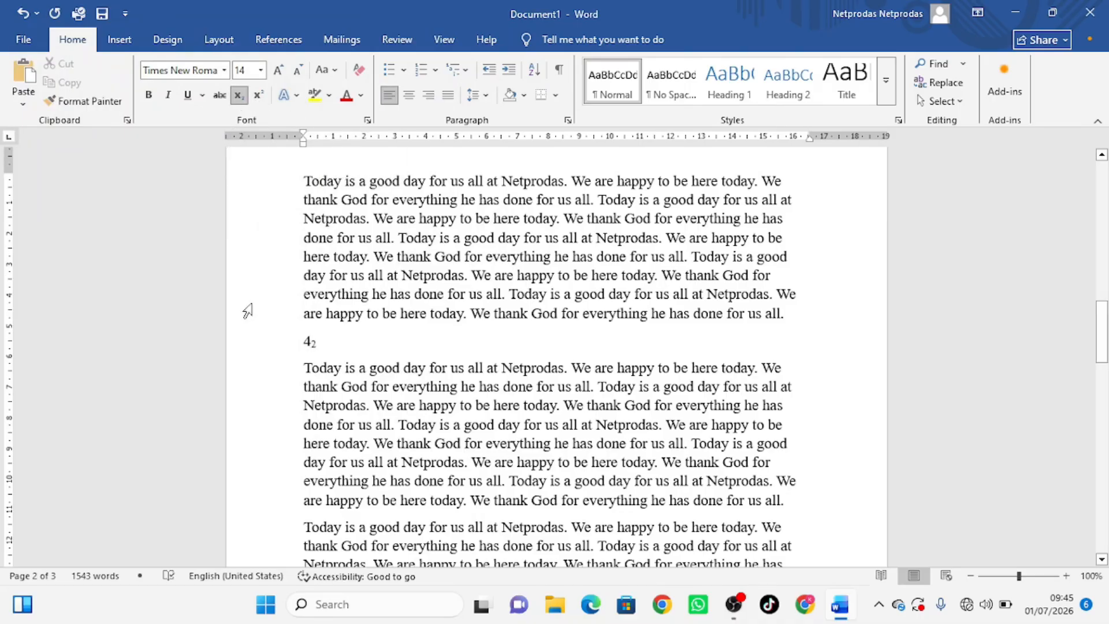
pyautogui.click(238, 96)
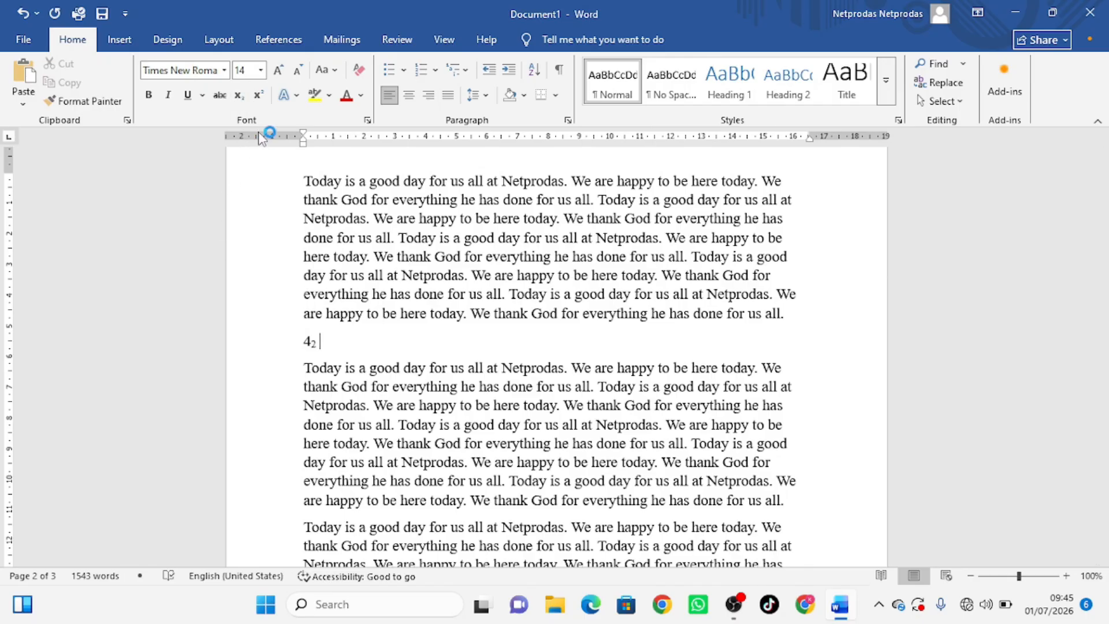
# - Enter 4 with a superscript 2 after the subscript example on the same line
pyautogui.write('4')
pyautogui.click(259, 95)
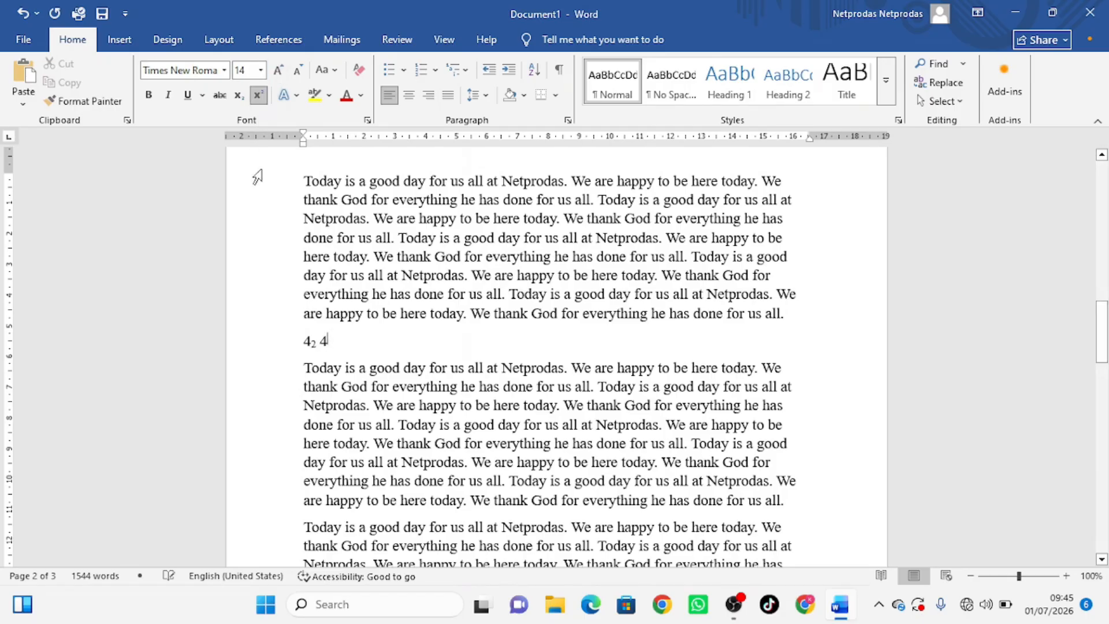
pyautogui.click(259, 94)
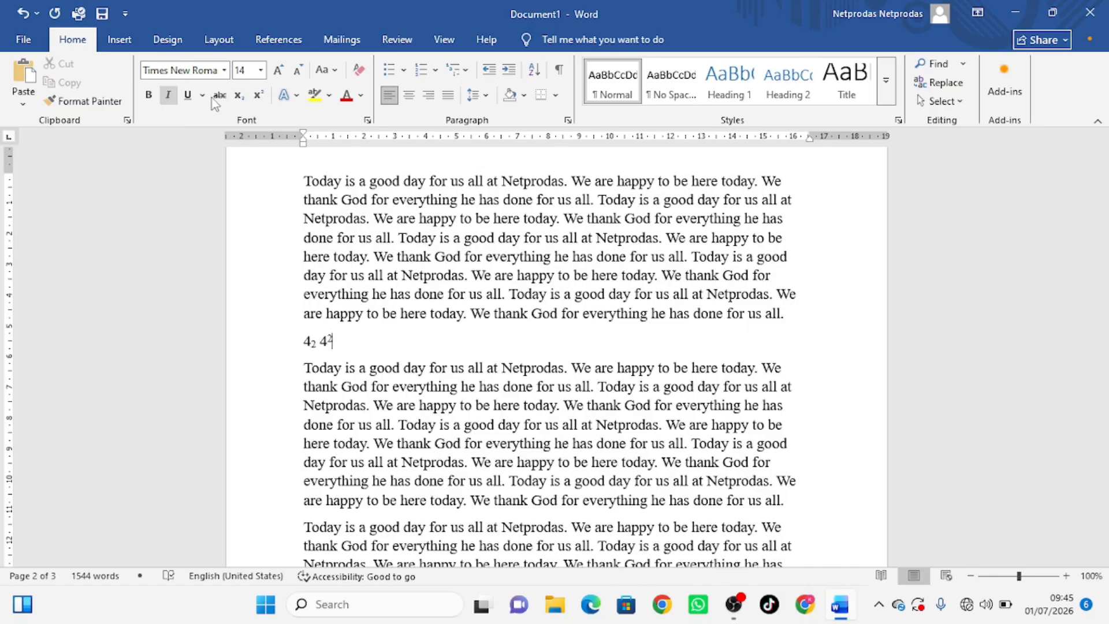
# - Apply the black text effect with a blue hard shadow to the first line of the paragraph below the number examples
pyautogui.scroll(-1, 495, 410)
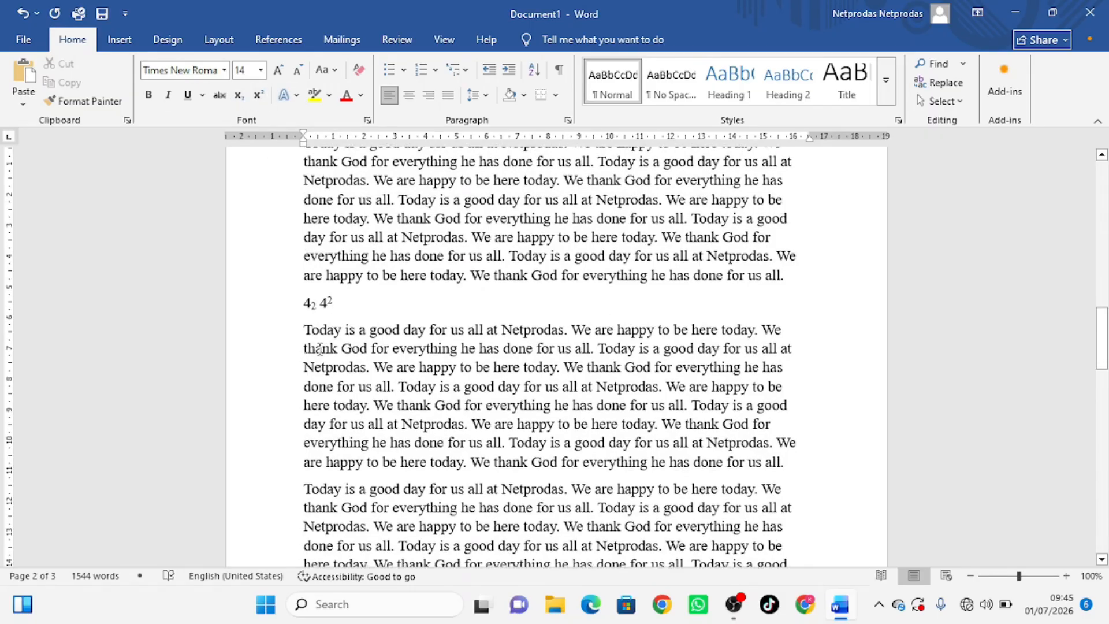
pyautogui.moveTo(304, 329); pyautogui.dragTo(783, 331)
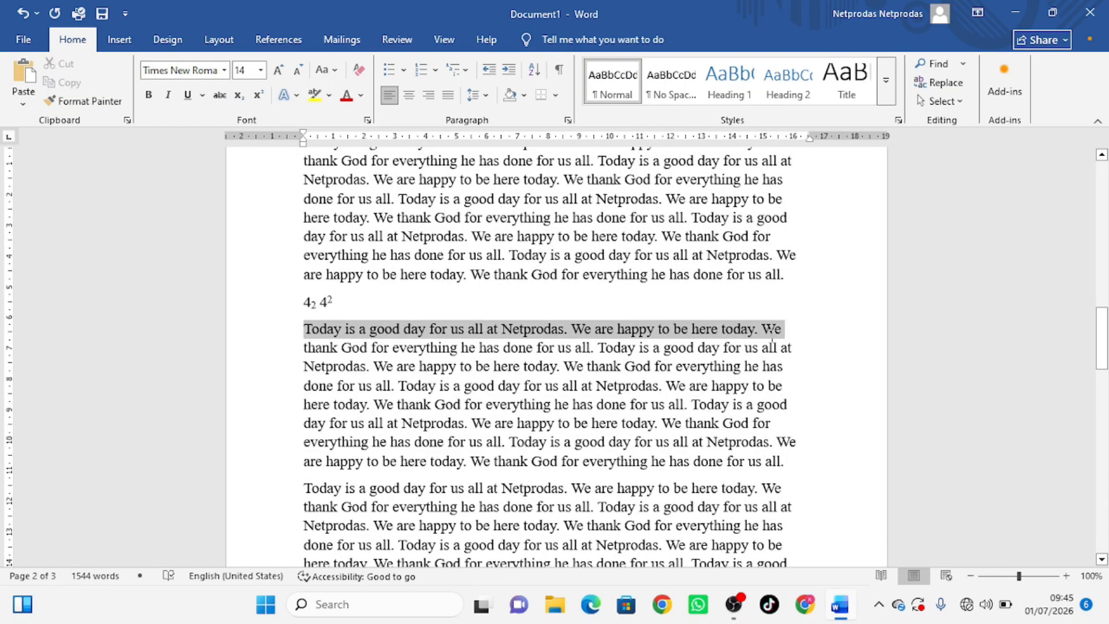
pyautogui.click(298, 97)
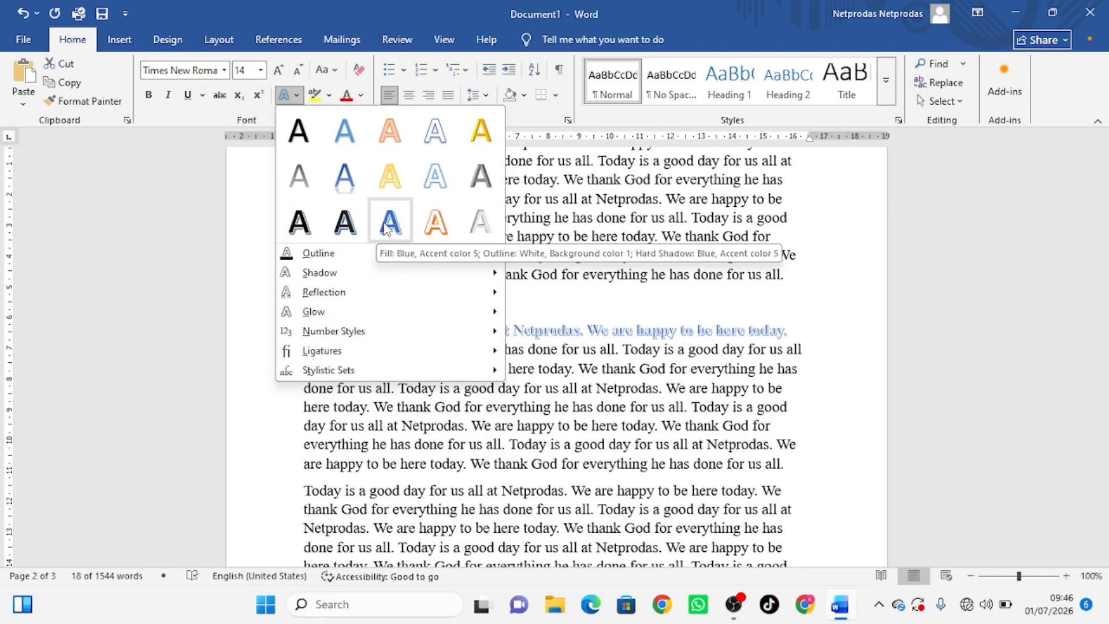
pyautogui.moveTo(339, 256)
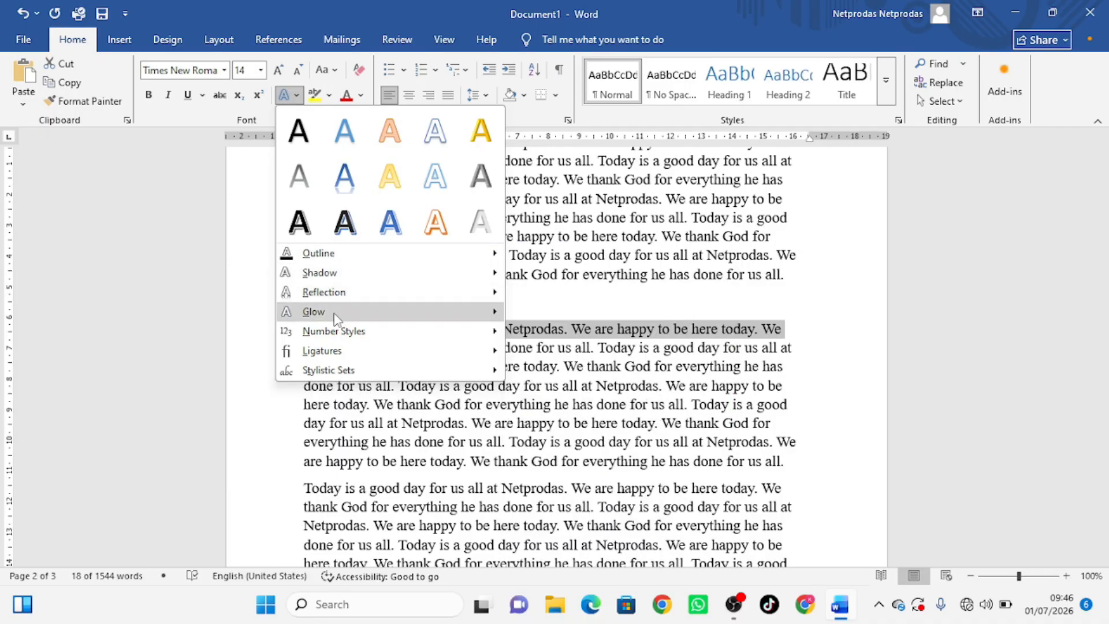
pyautogui.click(344, 222)
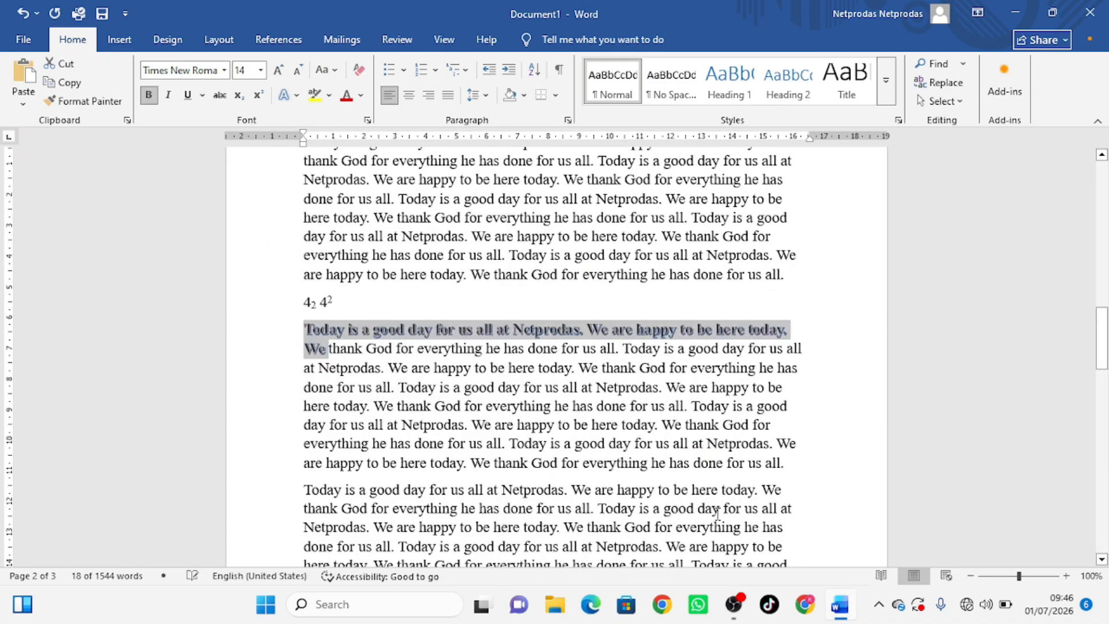
pyautogui.click(533, 425)
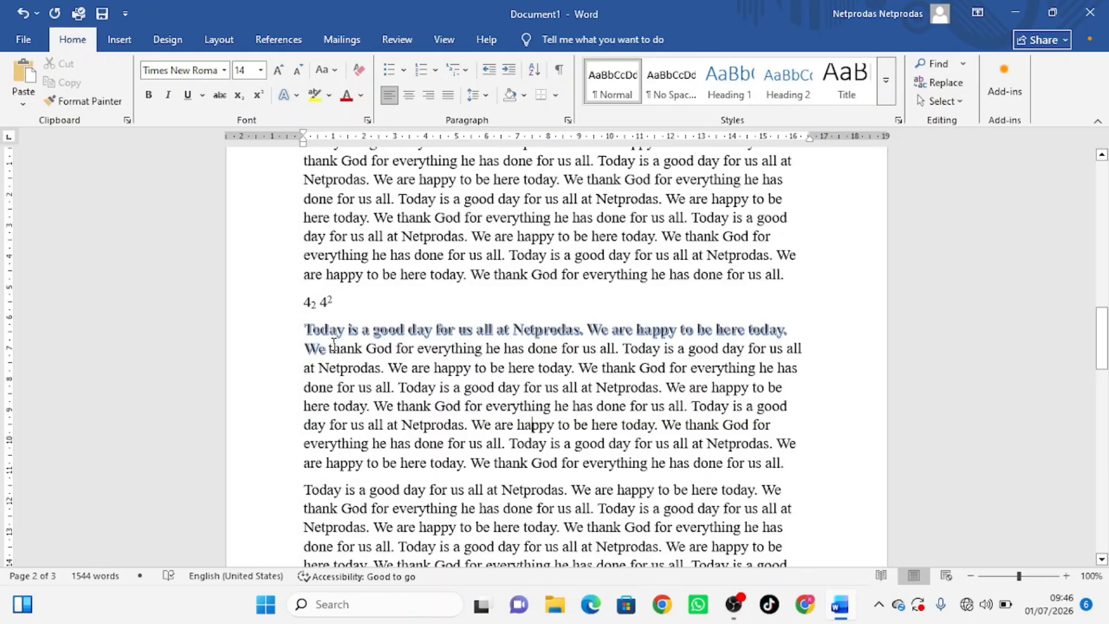
# - Highlight the text from "thank God" to "We are happy to be" after the text-effect words in dark yellow
pyautogui.moveTo(328, 350); pyautogui.dragTo(786, 381)
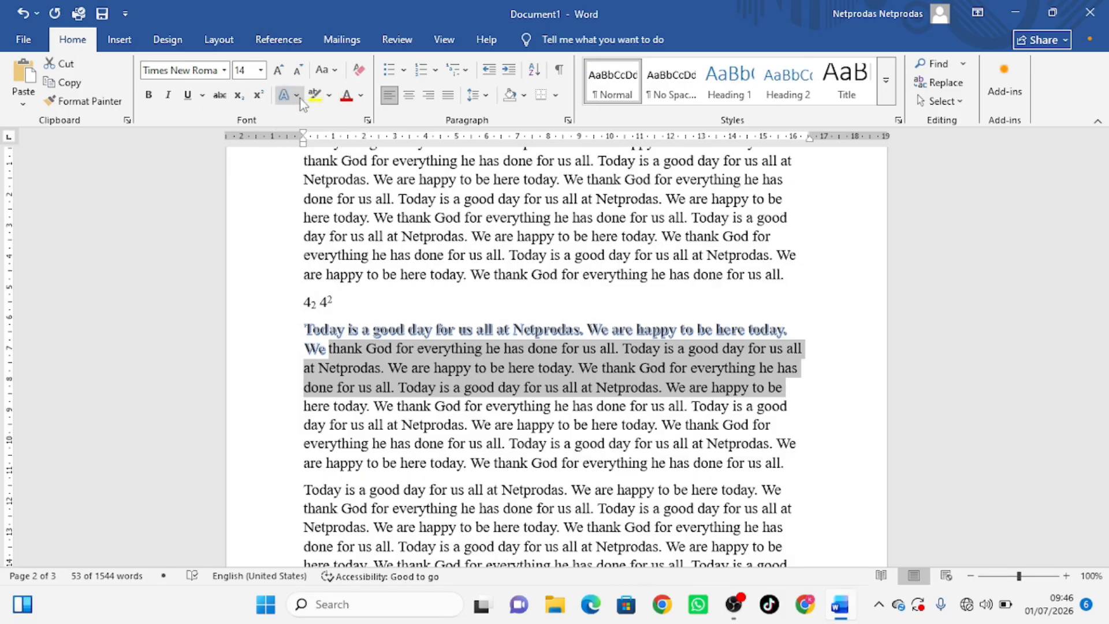
pyautogui.click(330, 98)
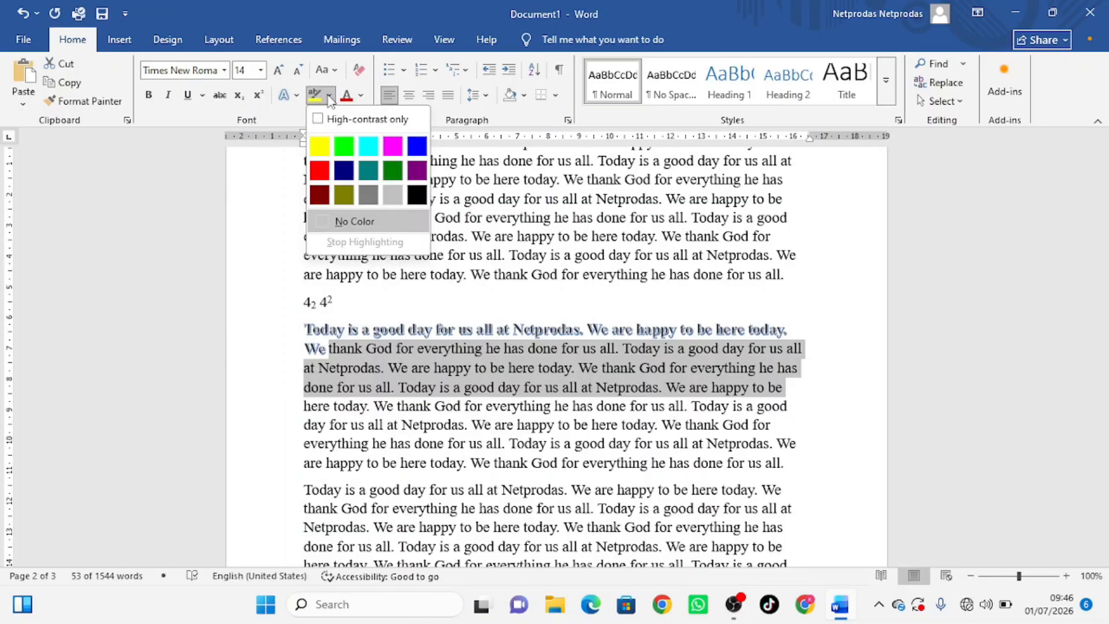
pyautogui.click(329, 98)
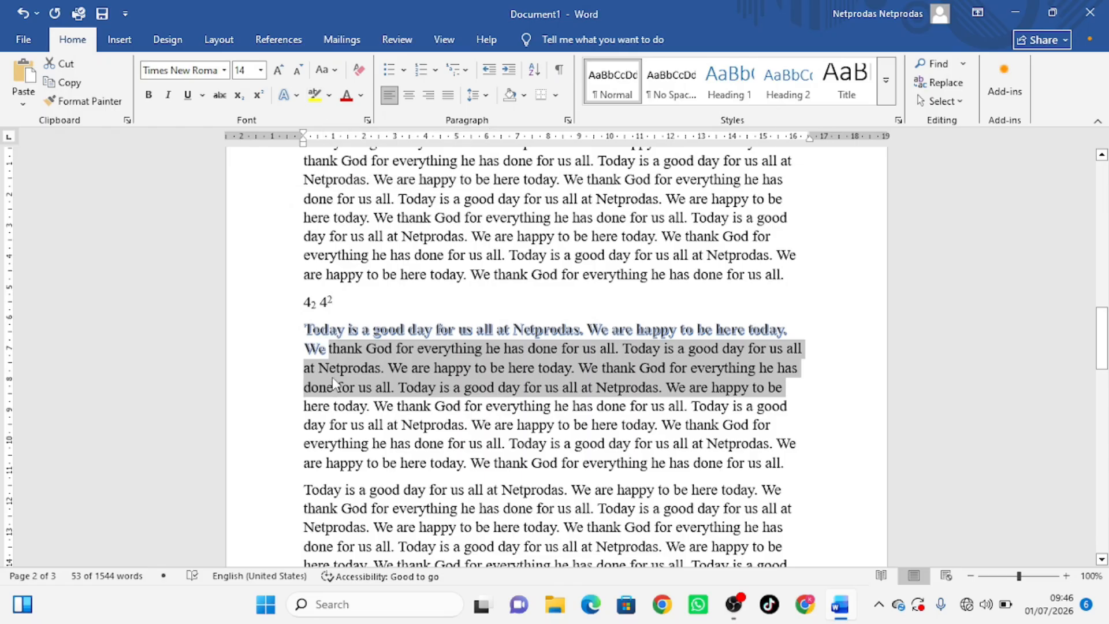
pyautogui.click(329, 96)
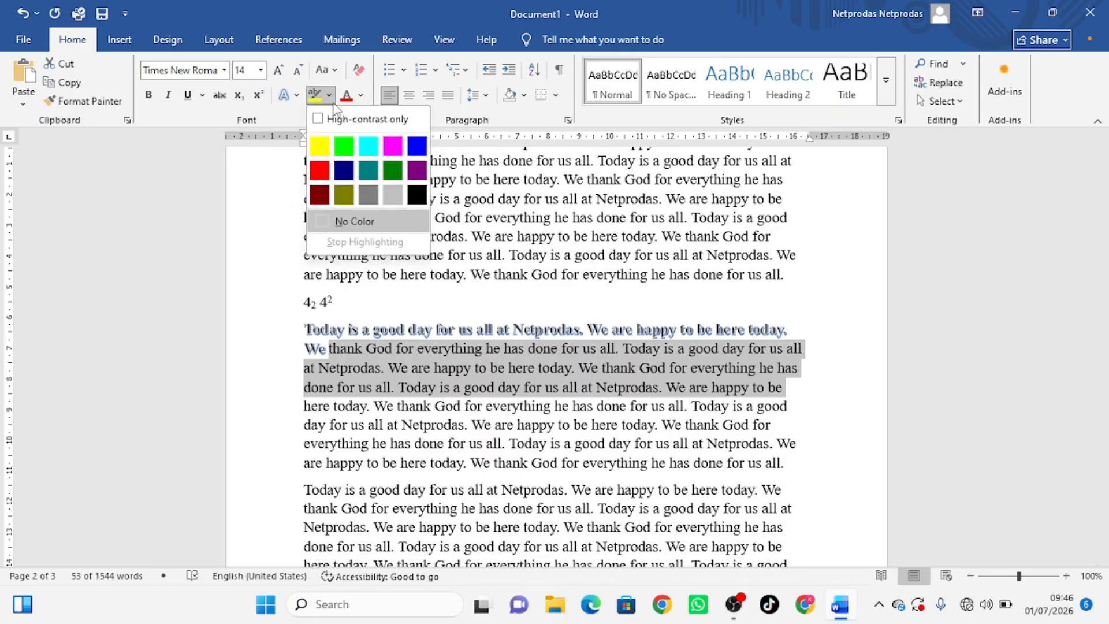
pyautogui.click(347, 196)
pyautogui.click(392, 445)
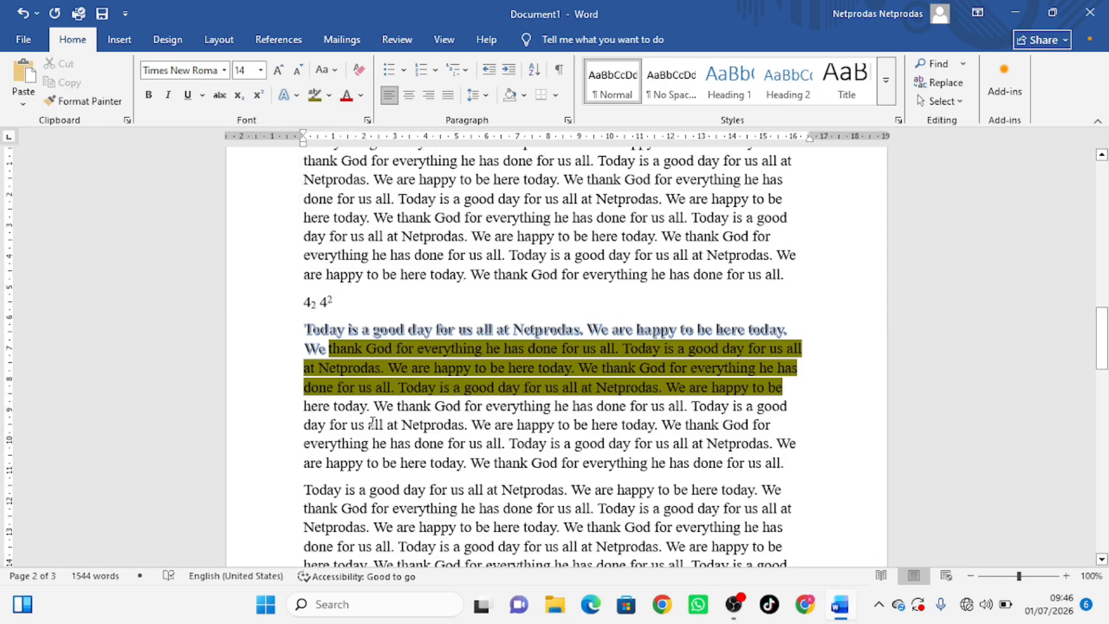
# - Color the rest of the paragraph after the highlighted text purple, from "here today" to its end
pyautogui.moveTo(303, 407); pyautogui.dragTo(791, 469)
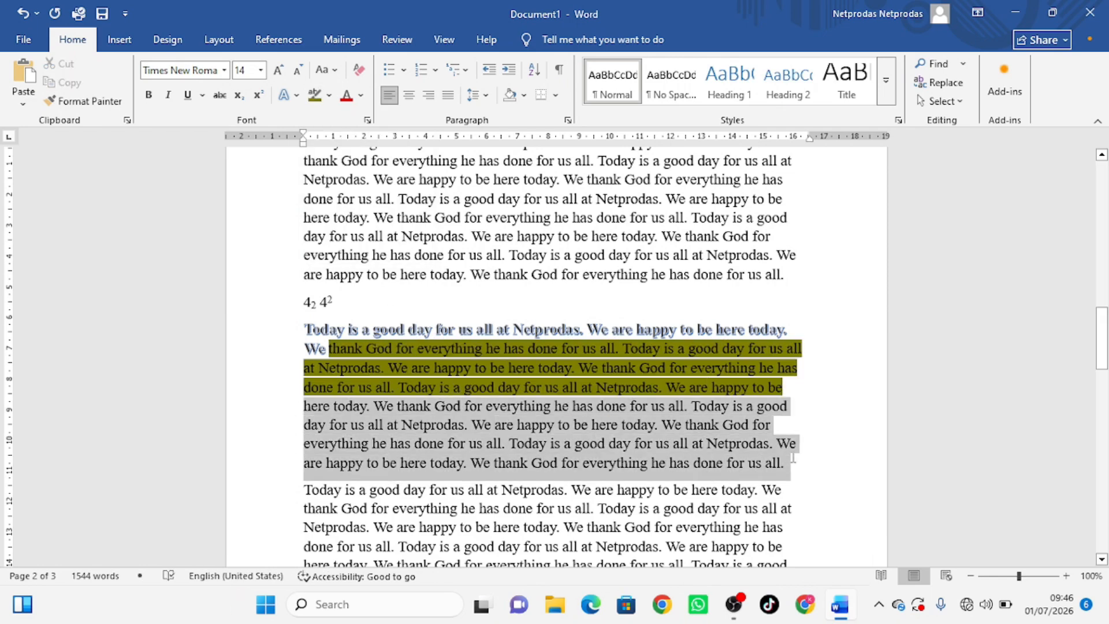
pyautogui.click(361, 96)
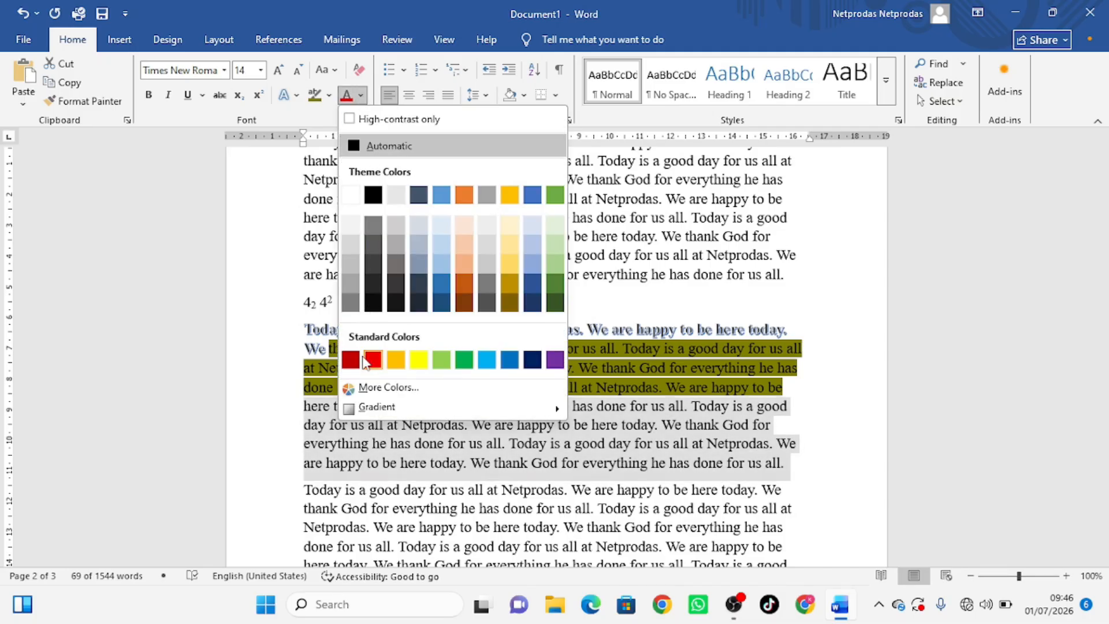
pyautogui.click(555, 360)
pyautogui.scroll(-3, 435, 456)
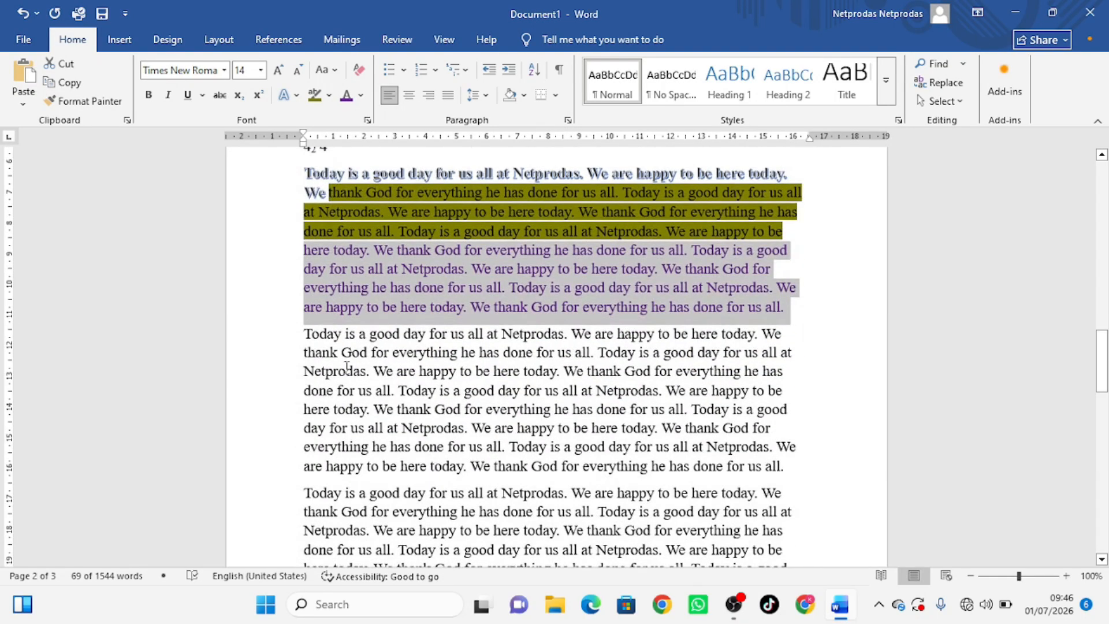
pyautogui.click(396, 258)
pyautogui.moveTo(306, 334); pyautogui.dragTo(785, 403)
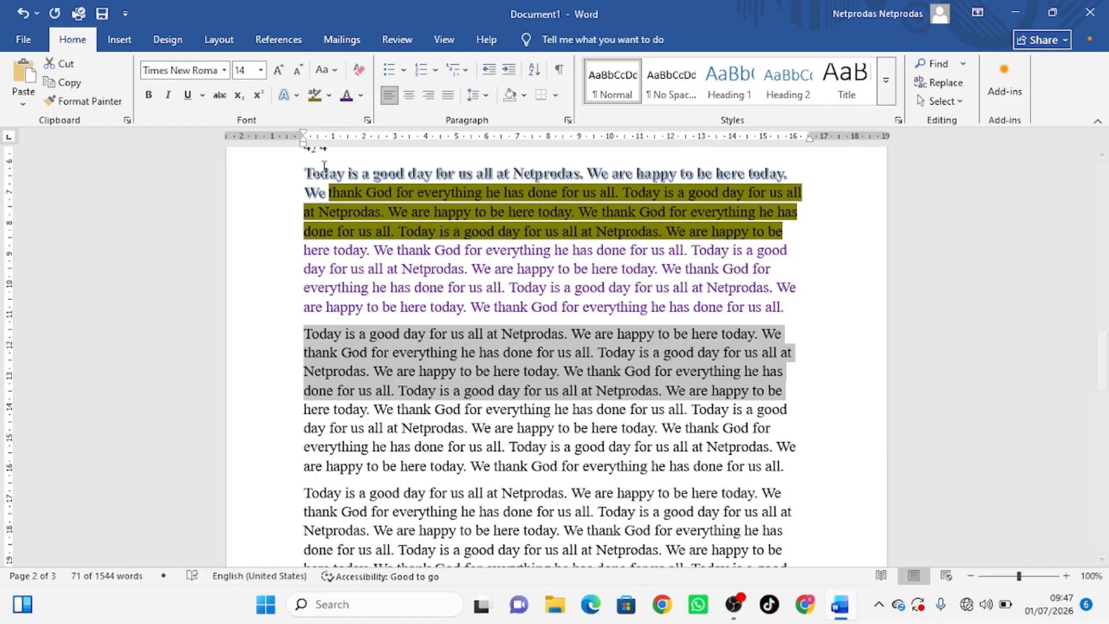
pyautogui.scroll(3, 495, 300)
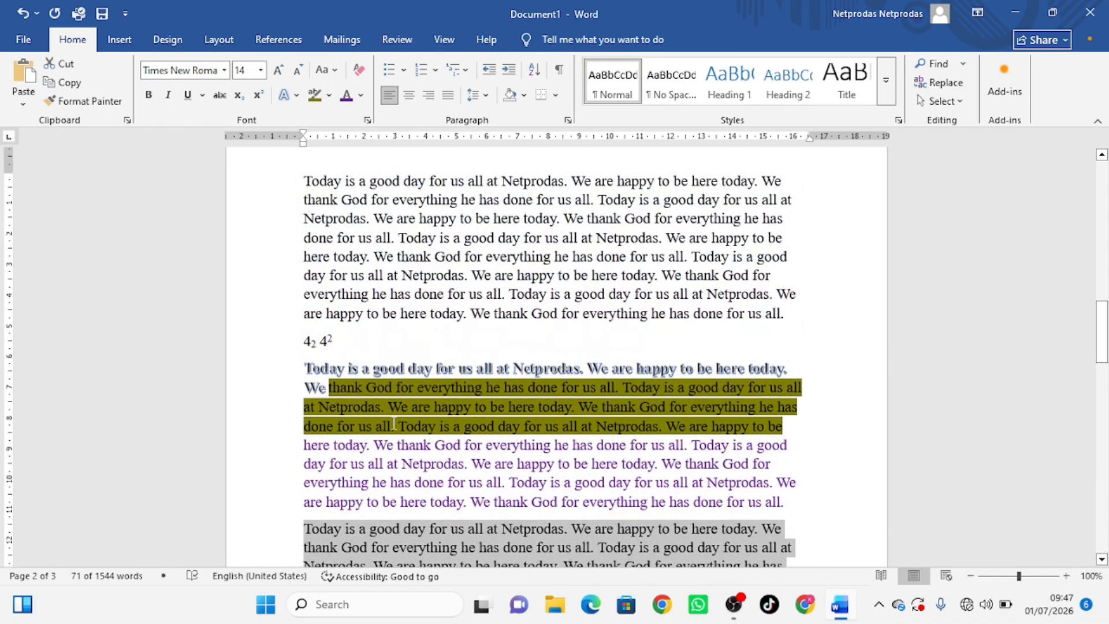
# - Apply double strikethrough to "Today is a good day for us all at Netprodas" at the start of the last paragraph on page 2
pyautogui.scroll(-5, 393, 423)
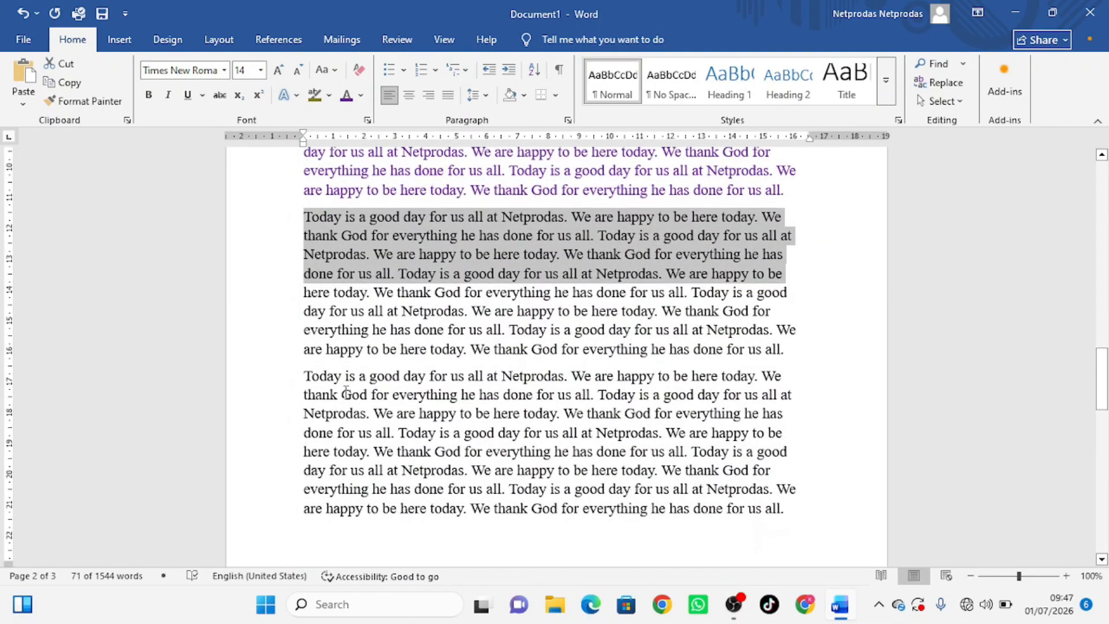
pyautogui.moveTo(305, 378); pyautogui.dragTo(526, 381)
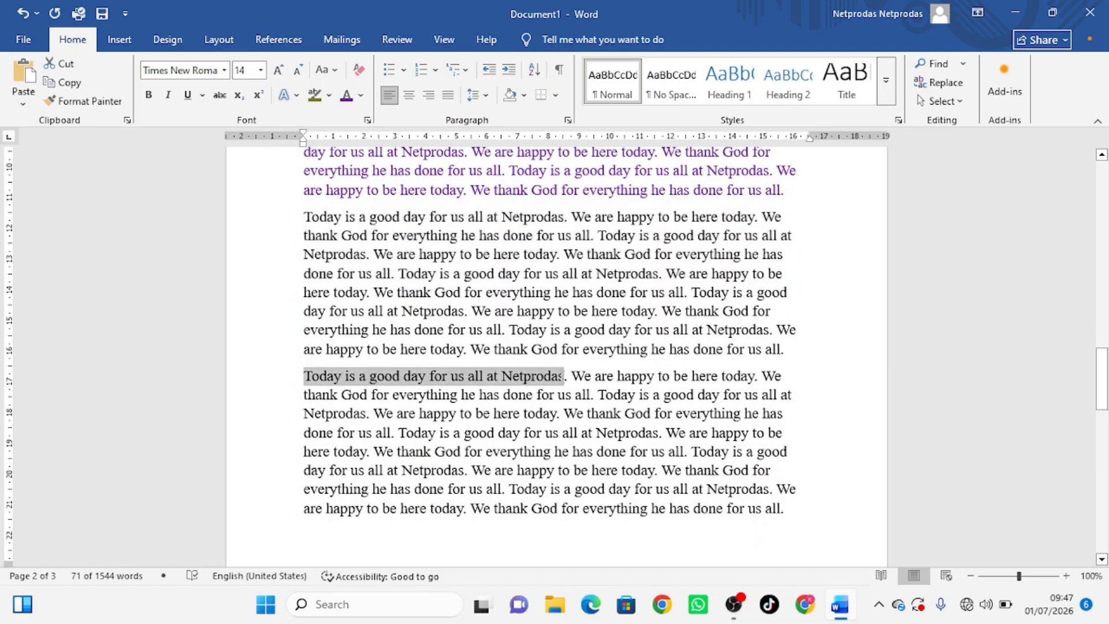
pyautogui.click(202, 96)
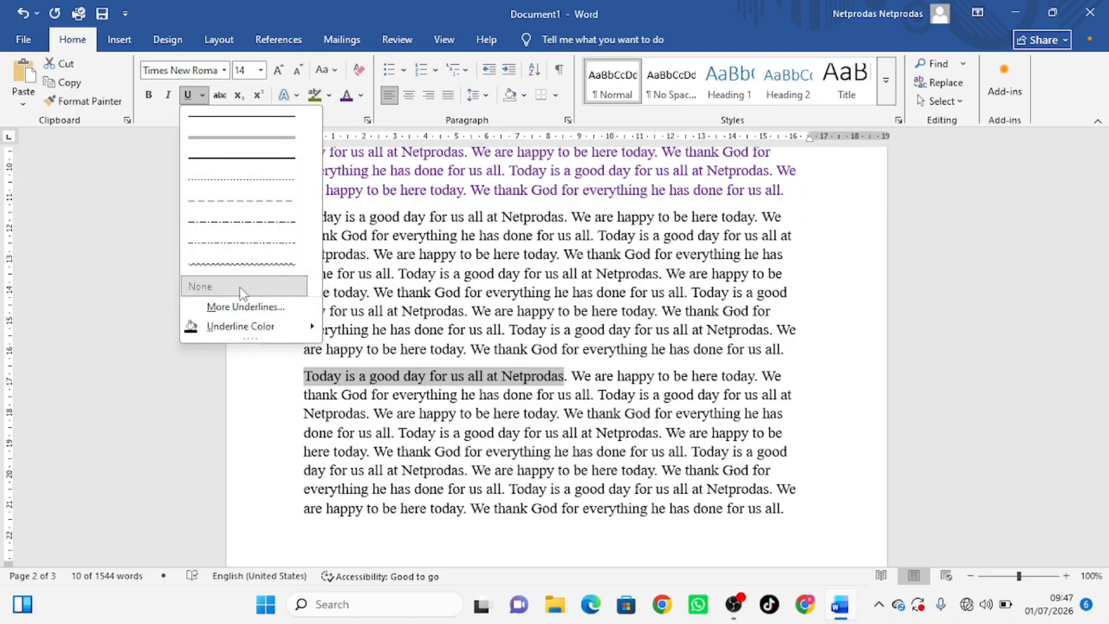
pyautogui.click(235, 309)
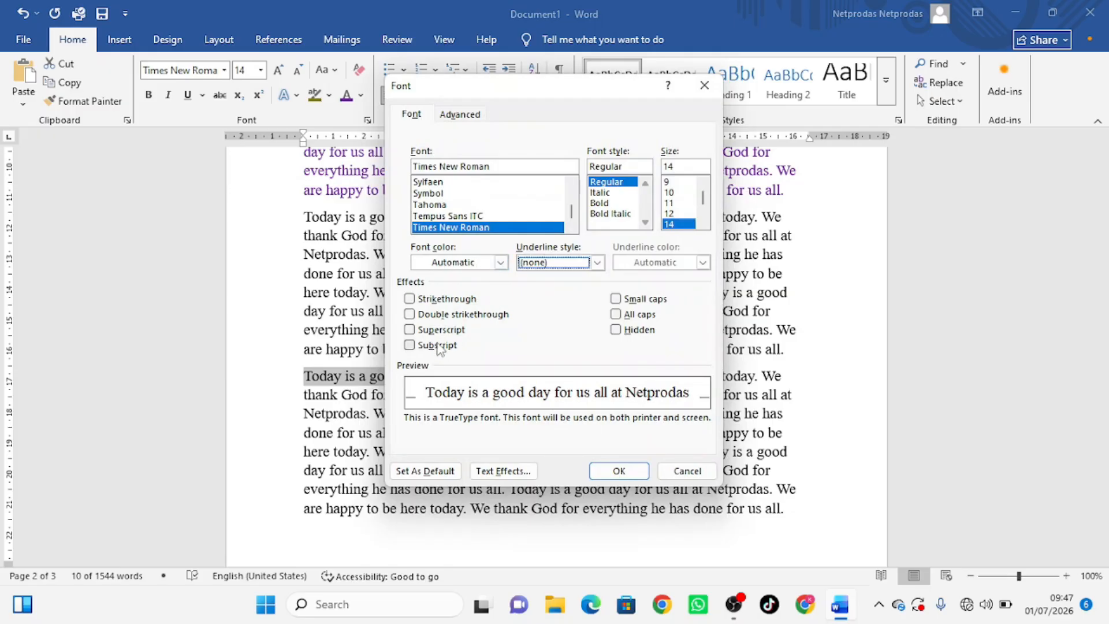
pyautogui.click(414, 316)
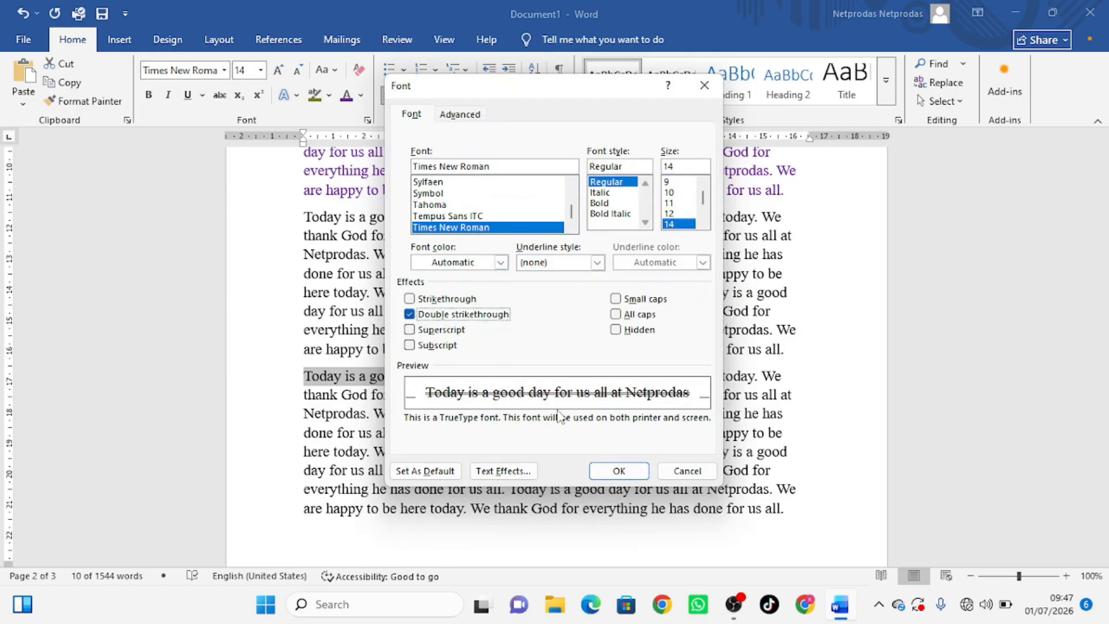
pyautogui.click(617, 473)
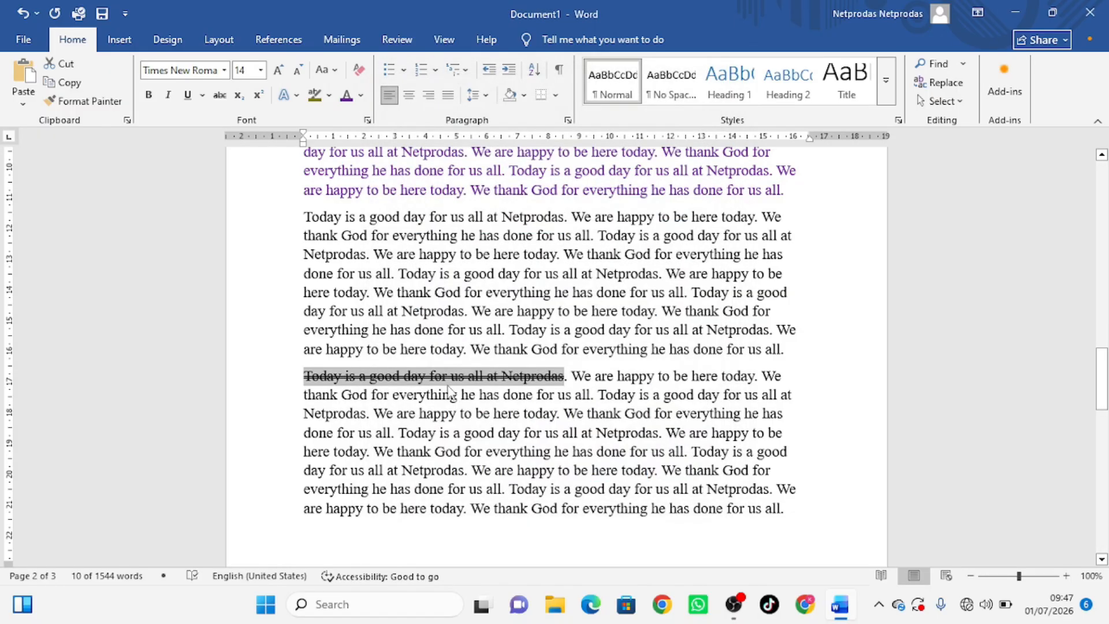
# - Remove the double strikethrough from the opening words of the last paragraph on page 2
pyautogui.click(367, 121)
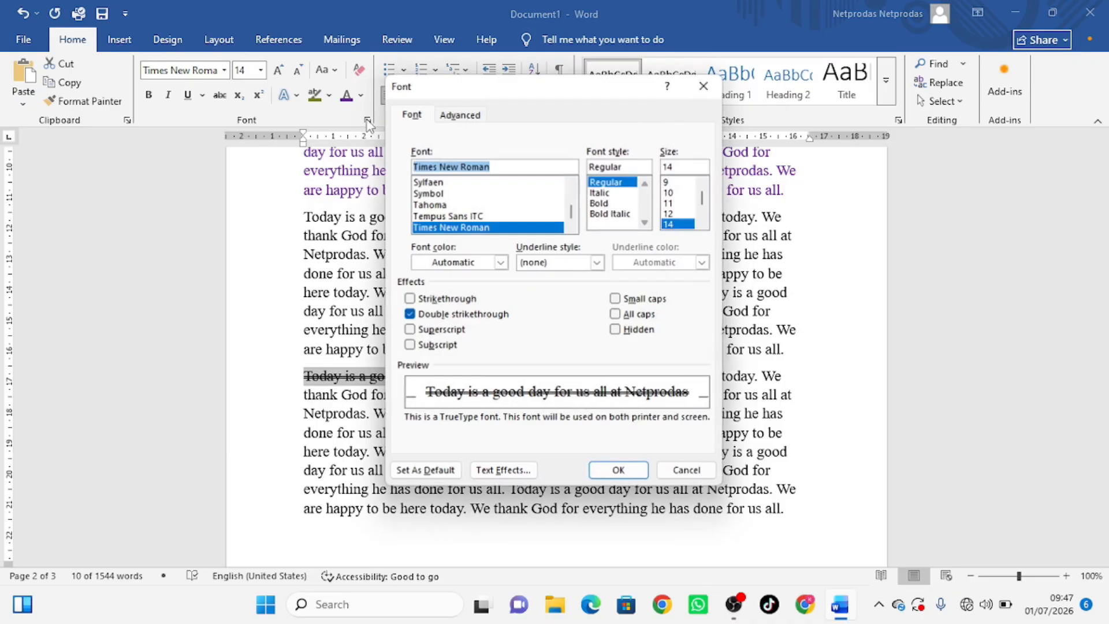
pyautogui.click(410, 314)
pyautogui.click(620, 471)
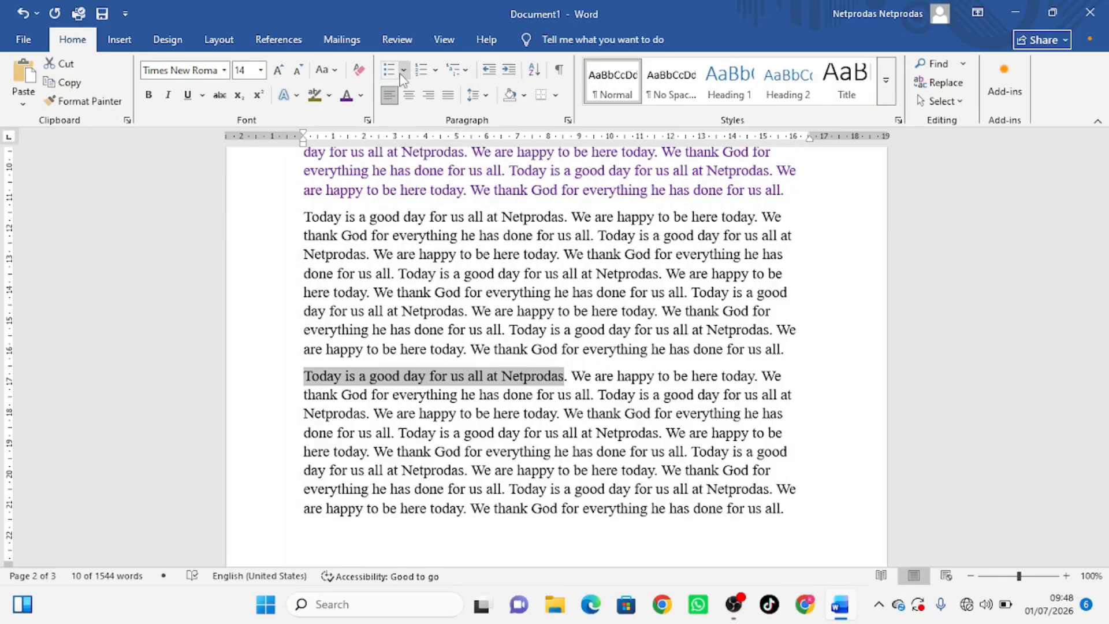
# - Add the line "List of fruits" below the last paragraph of the document
pyautogui.scroll(-10, 457, 303)
pyautogui.scroll(-2, 457, 303)
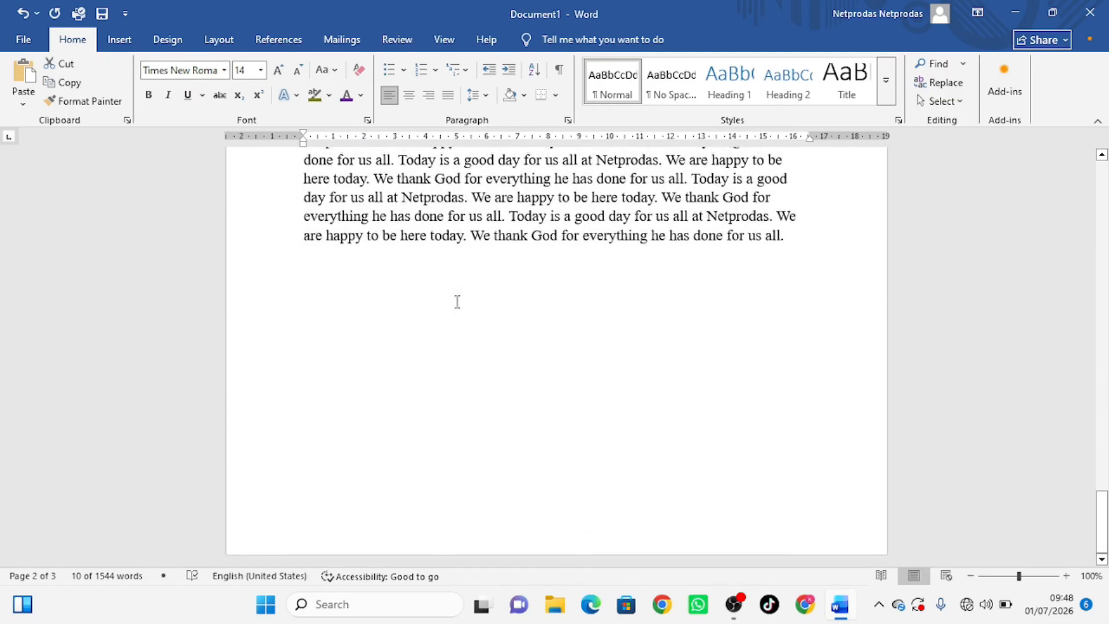
pyautogui.click(799, 245)
pyautogui.press('Return')
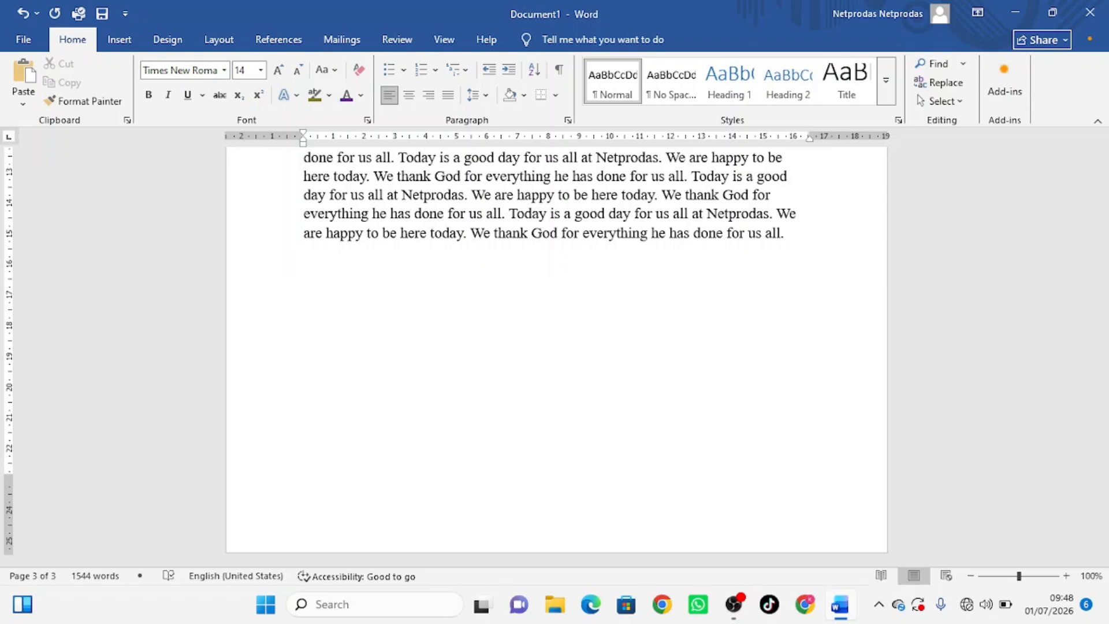
pyautogui.write('ist of fruits')
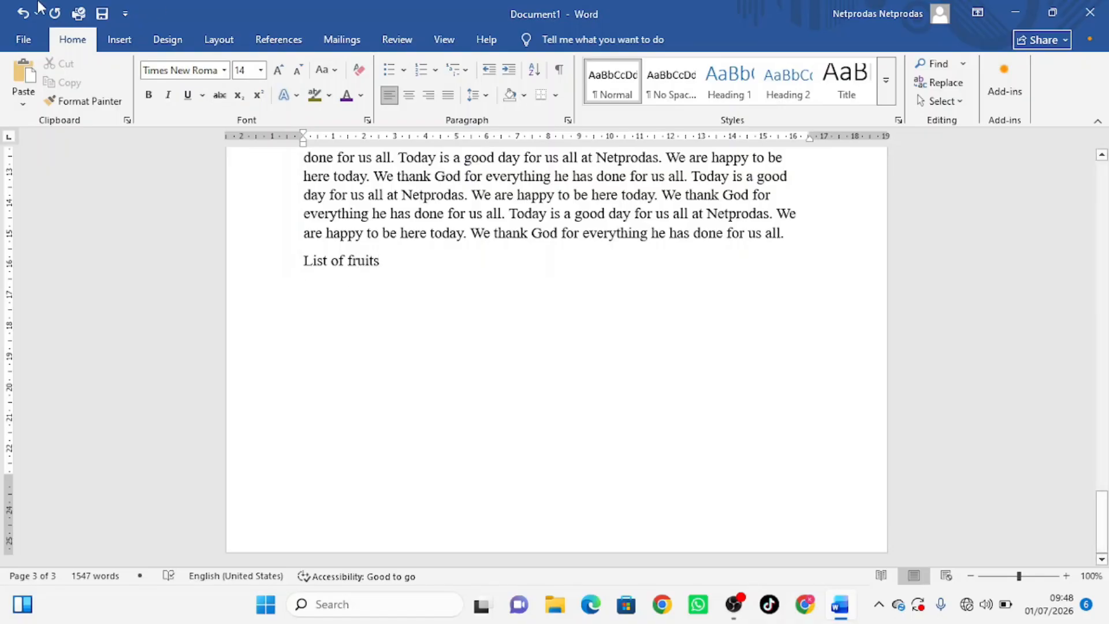
# - Create a bulleted list under the heading with Apple, Pineapple, Mango and Orange, and end the list after the last item
pyautogui.click(391, 71)
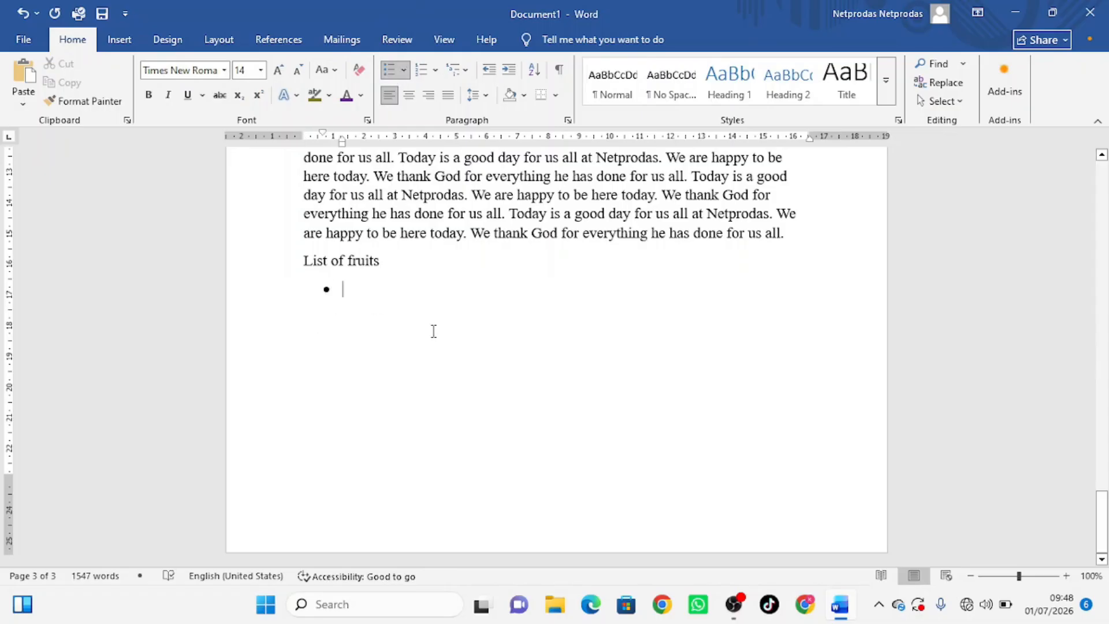
pyautogui.write('apple')
pyautogui.press('Return')
pyautogui.write('pineapple')
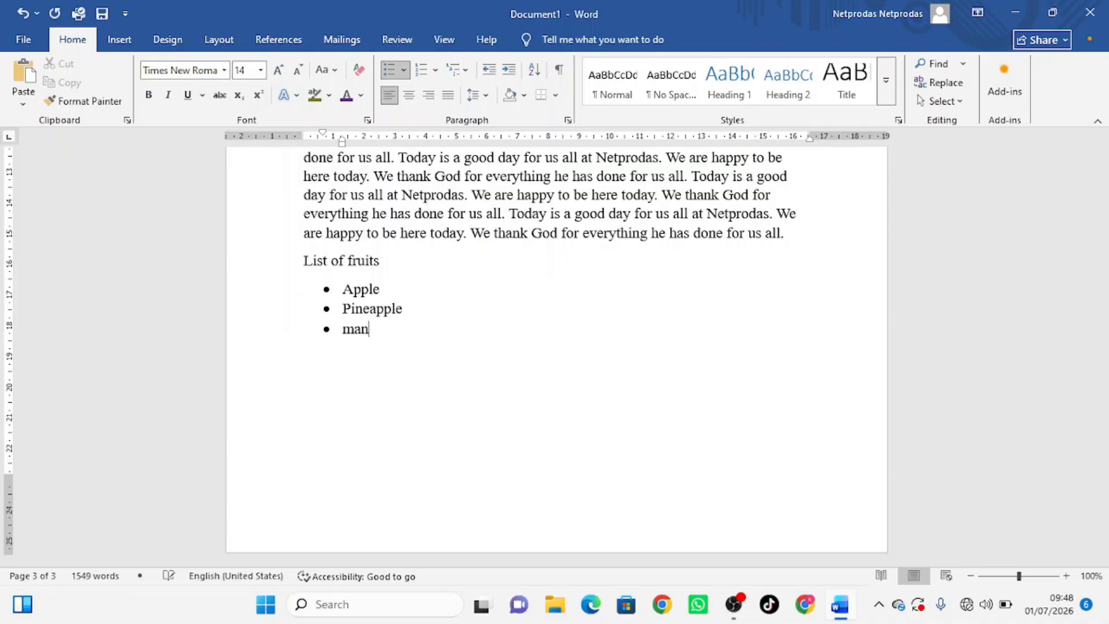
pyautogui.press('Return')
pyautogui.write('orange')
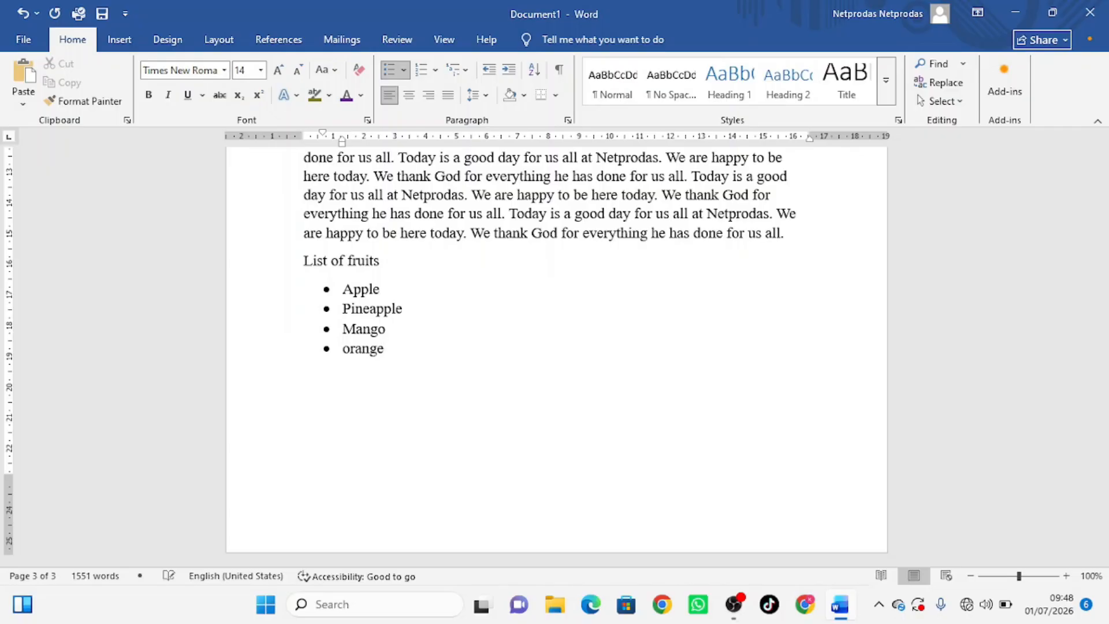
pyautogui.press('Return')
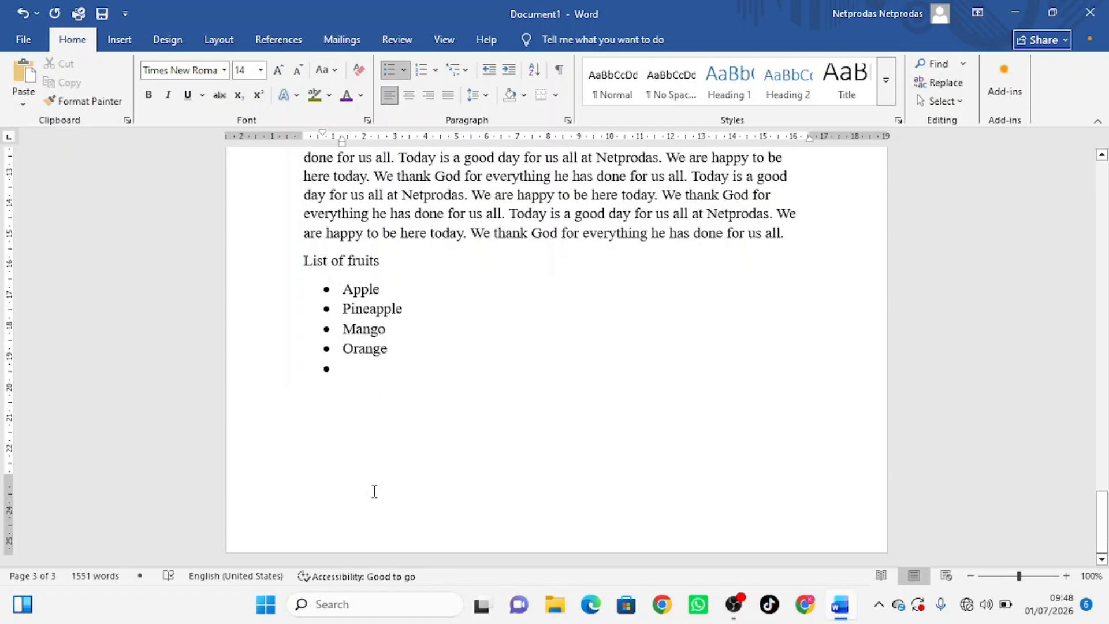
pyautogui.press('Return')
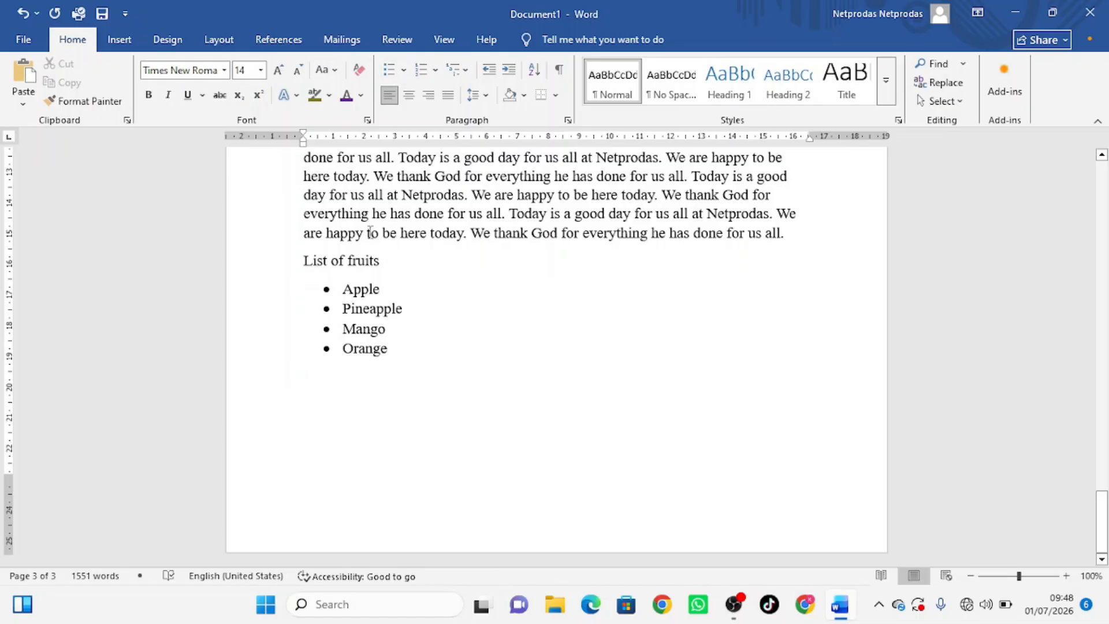
# - Replace the round bullets of the four fruit items with arrowhead bullets
pyautogui.moveTo(342, 287); pyautogui.dragTo(393, 356)
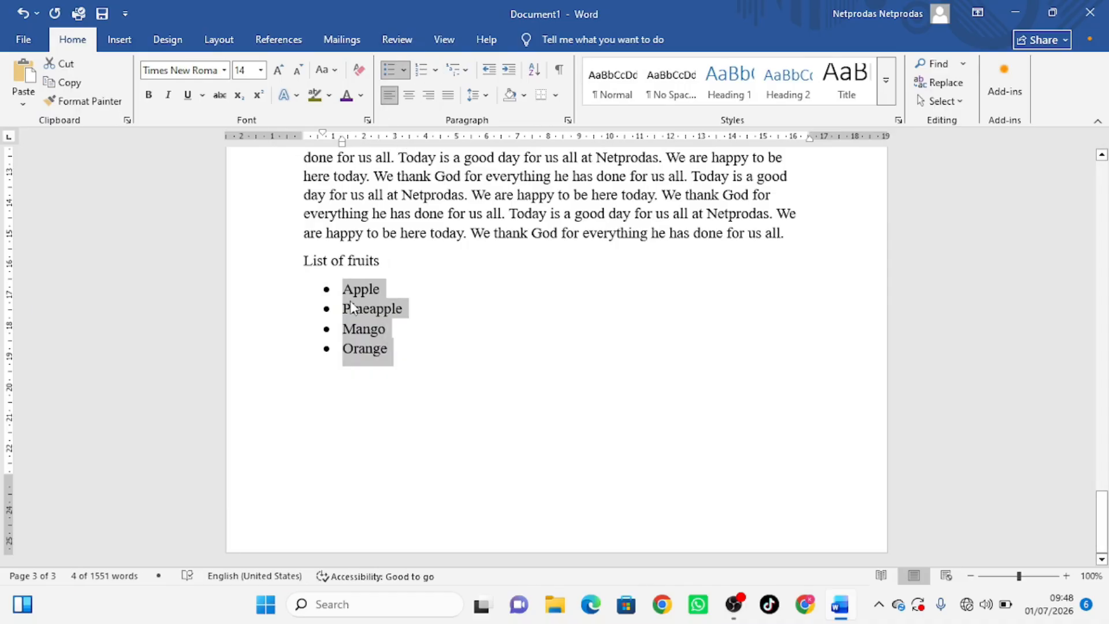
pyautogui.click(389, 72)
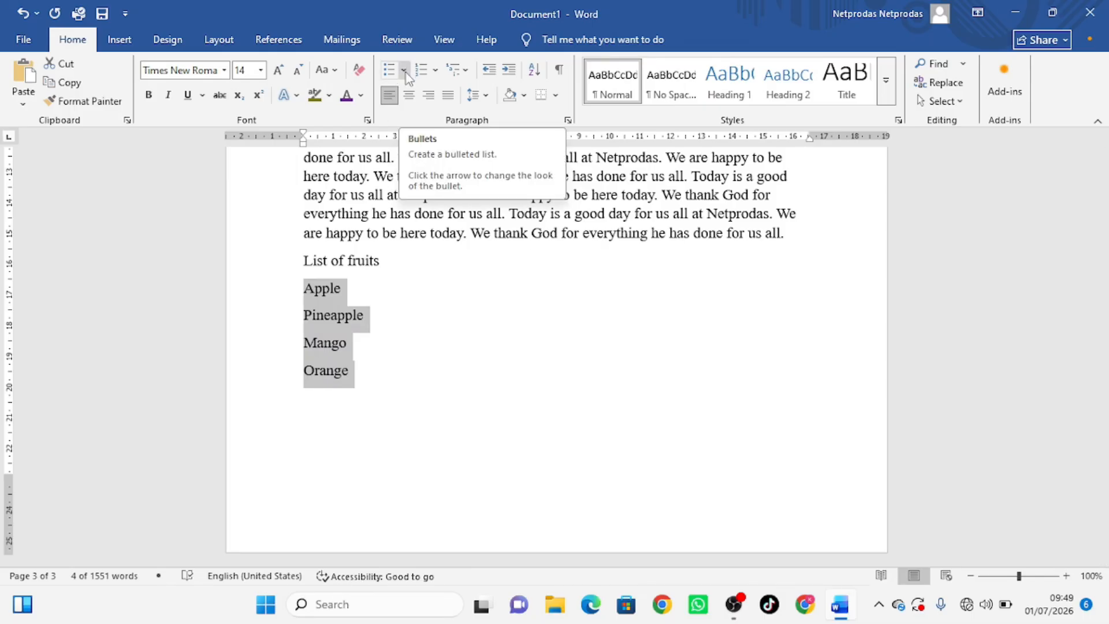
pyautogui.click(404, 70)
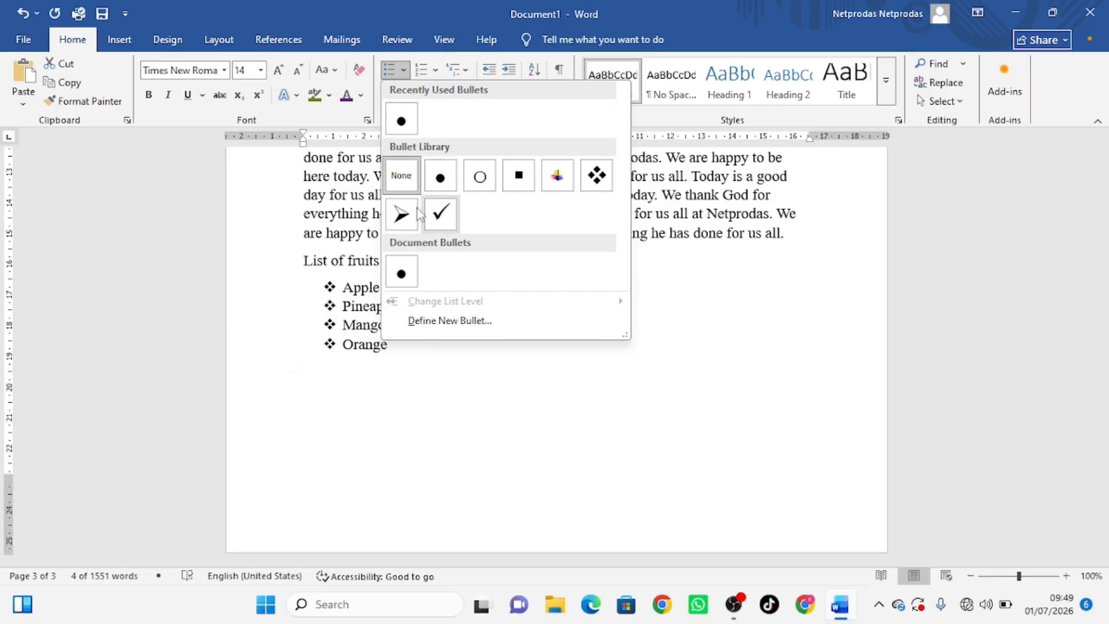
pyautogui.click(401, 215)
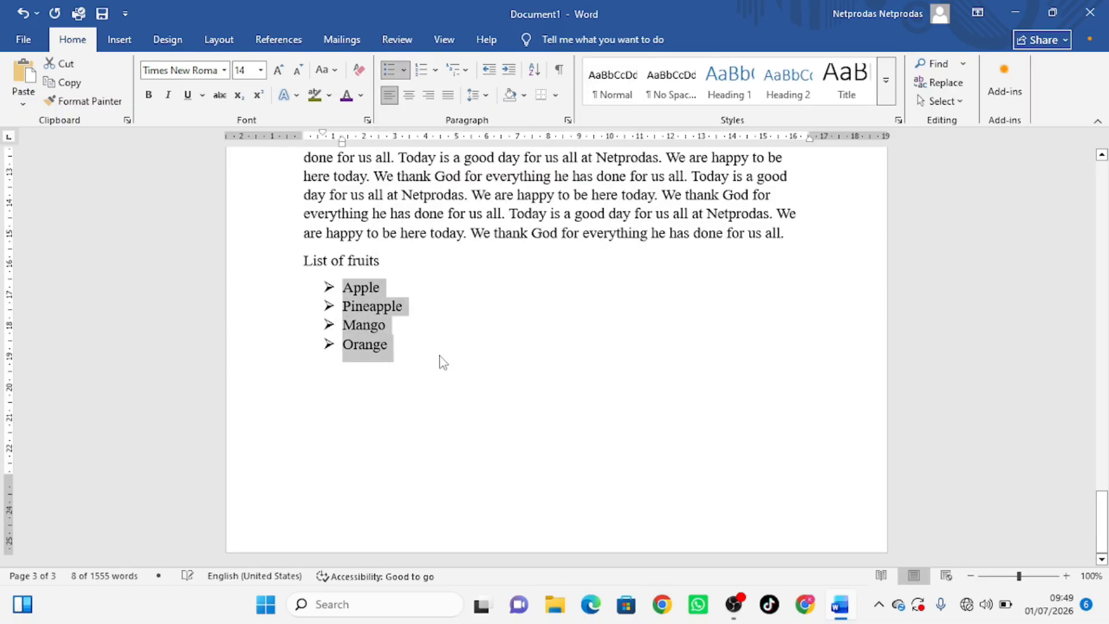
# - Add a second "List of fruits" line below the bulleted list
pyautogui.click(337, 371)
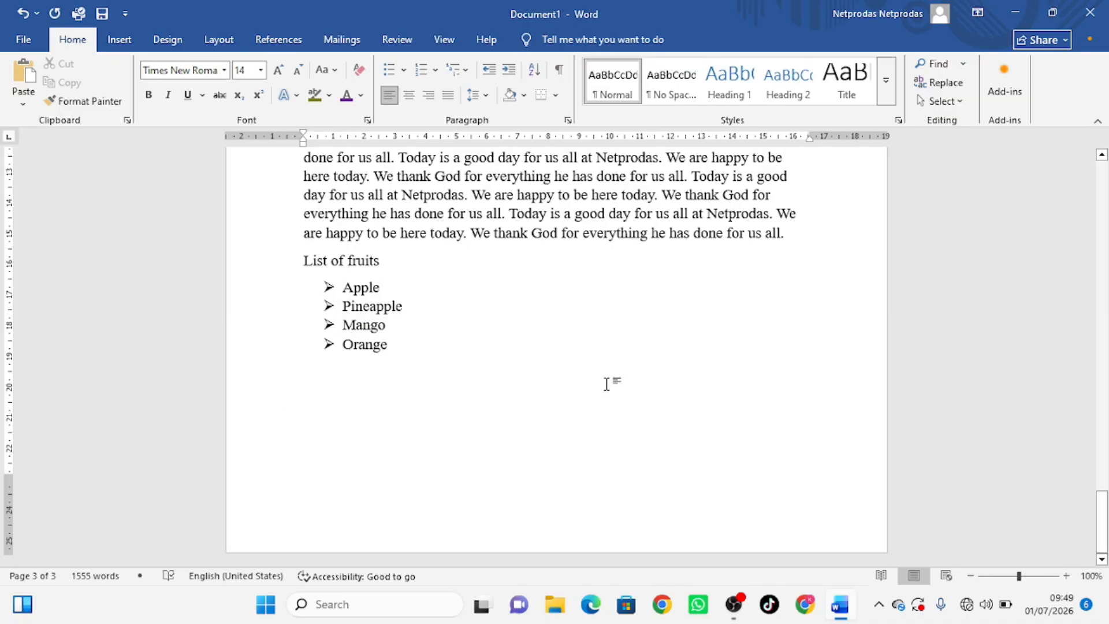
pyautogui.write('list of f')
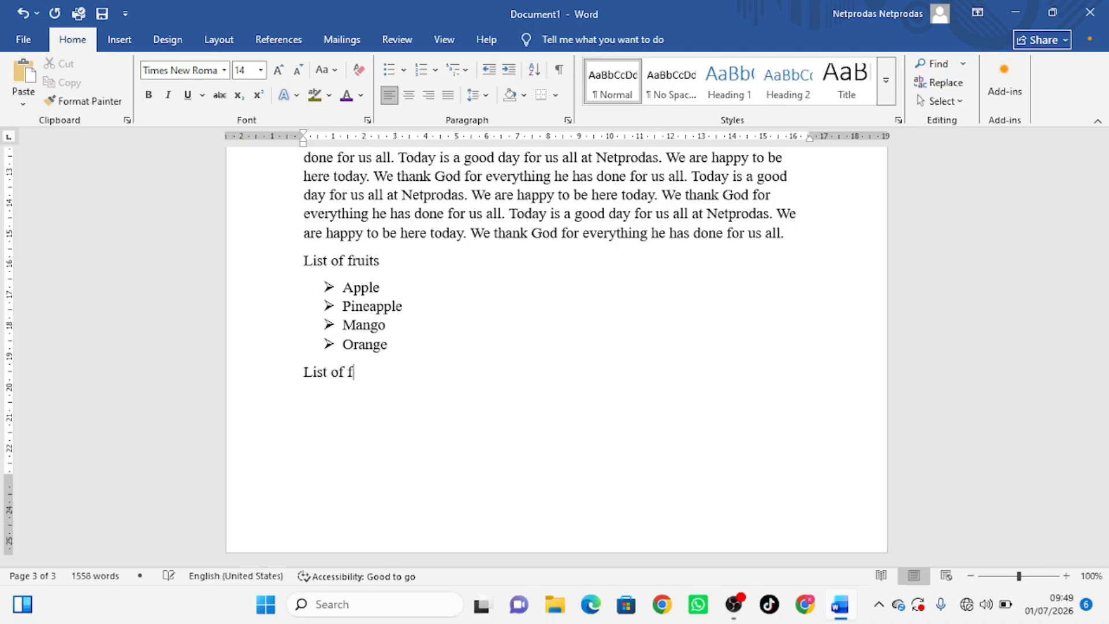
pyautogui.write('ruits')
# - Create a numbered list under the second heading with Pineapple, Mango, Apple and Orange
pyautogui.click(420, 70)
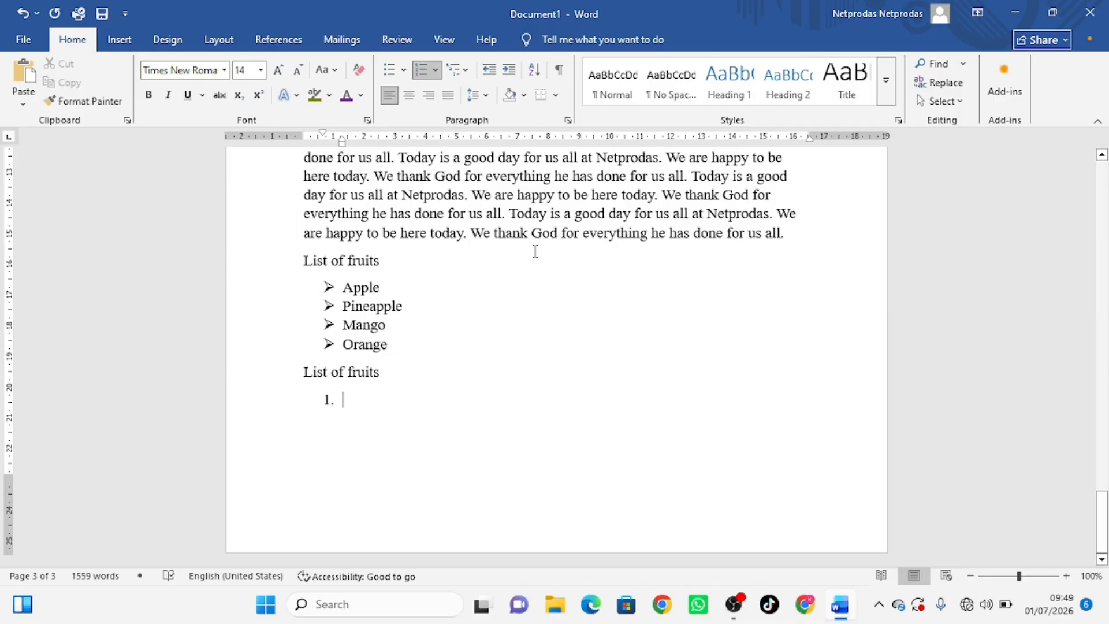
pyautogui.write('pine')
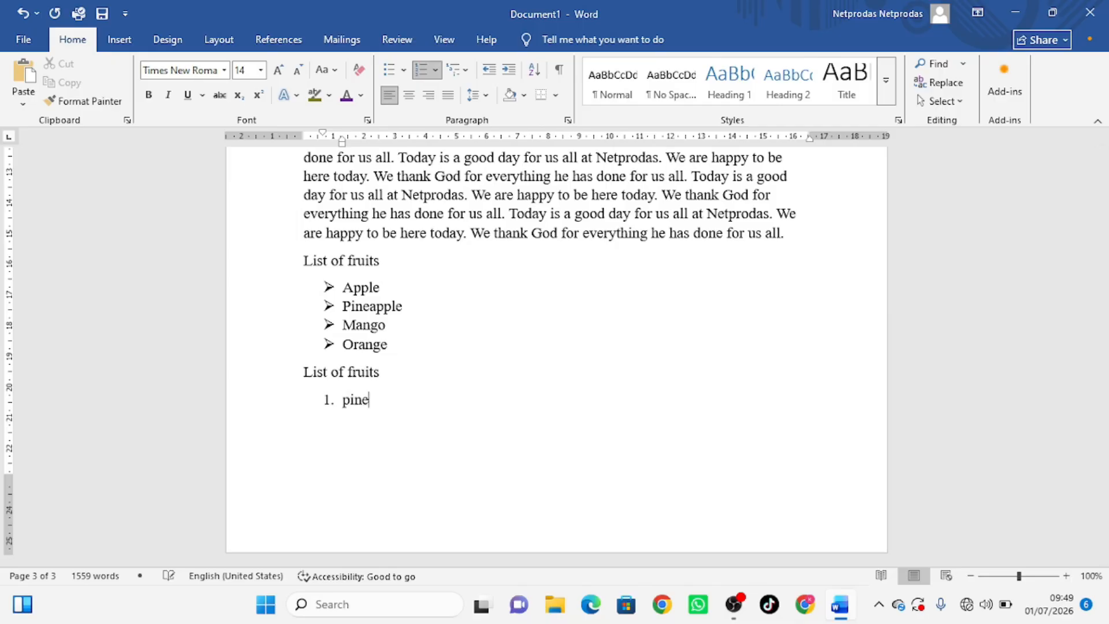
pyautogui.write('apple')
pyautogui.press('Return')
pyautogui.write('mango')
pyautogui.press('Return')
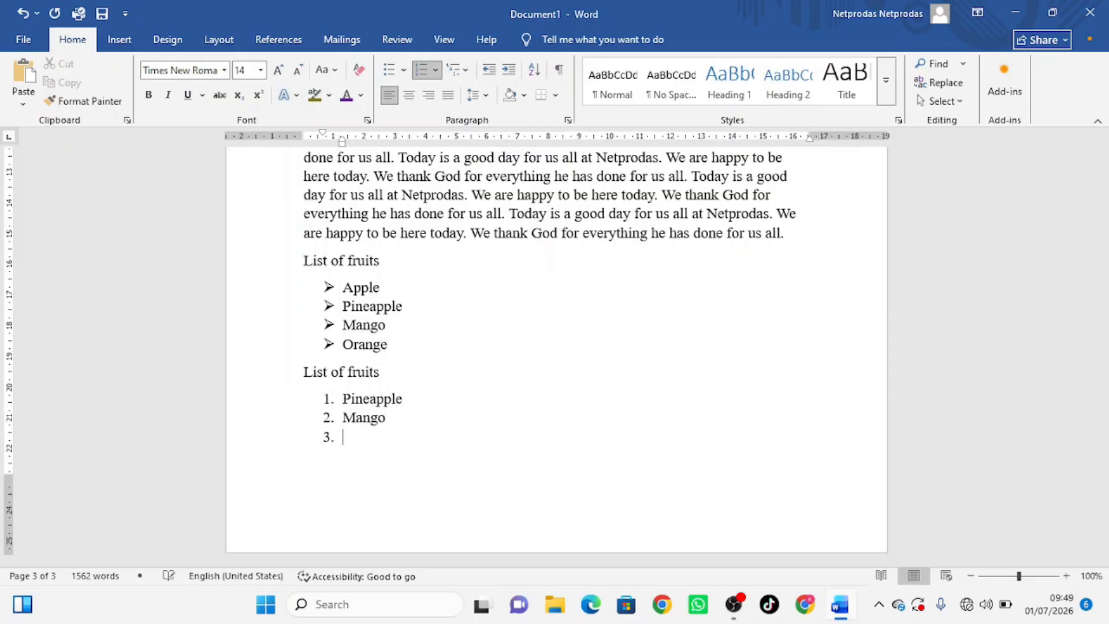
pyautogui.write('apple')
pyautogui.press('Return')
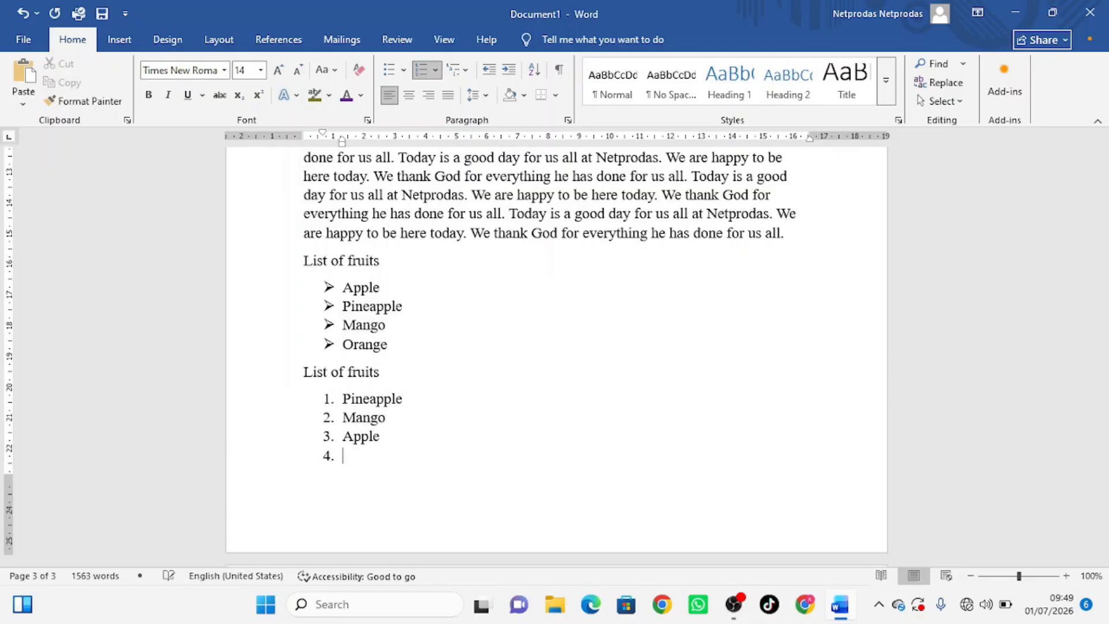
pyautogui.write('orange')
# - Insert a page break after the numbered list and remove the list number from the first line of the new page
pyautogui.hotkey('ctrl', 'Return')
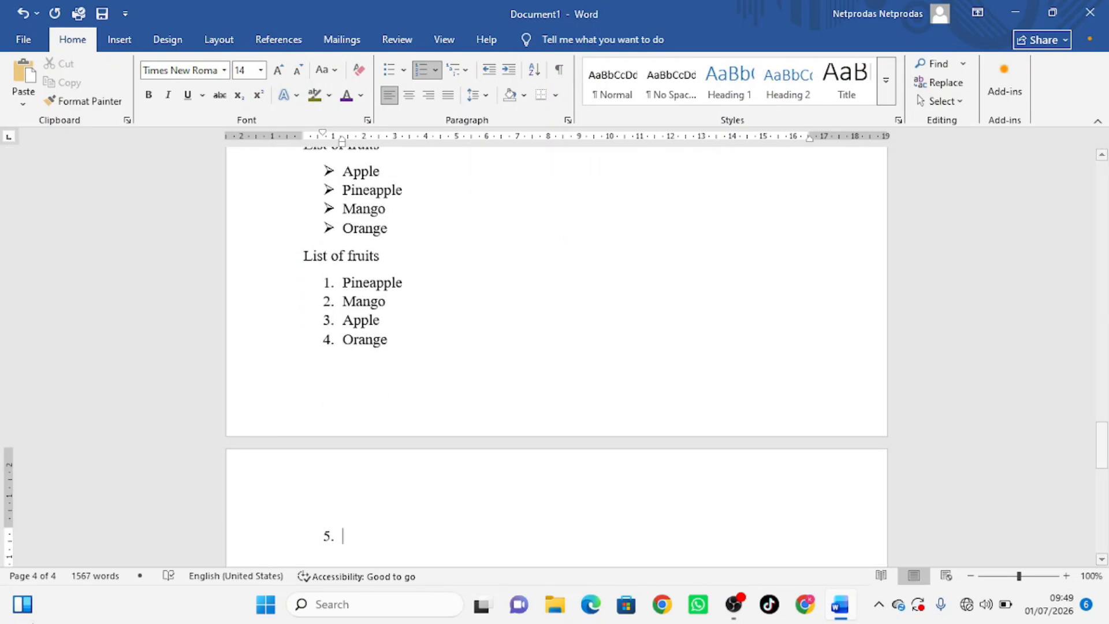
pyautogui.press('BackSpace')
pyautogui.press('BackSpace')
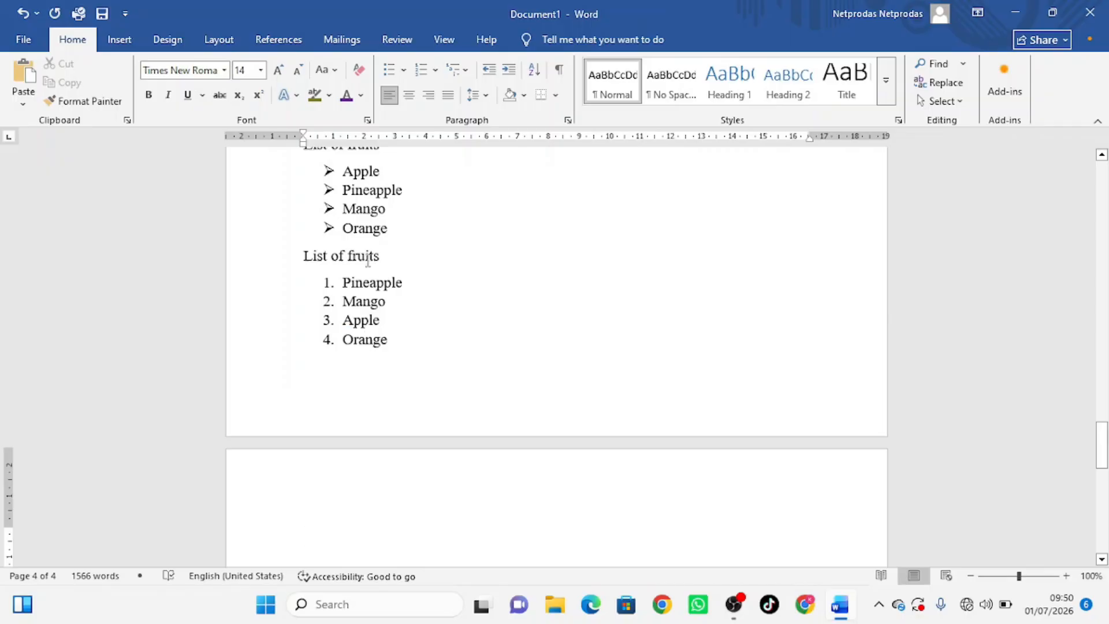
pyautogui.click(461, 71)
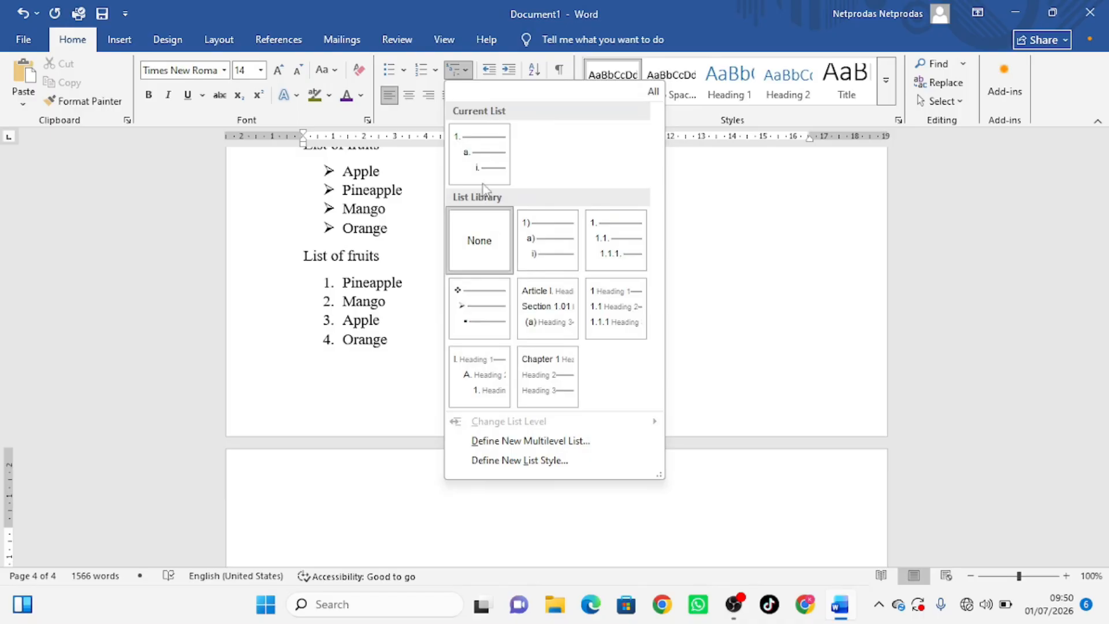
pyautogui.click(337, 512)
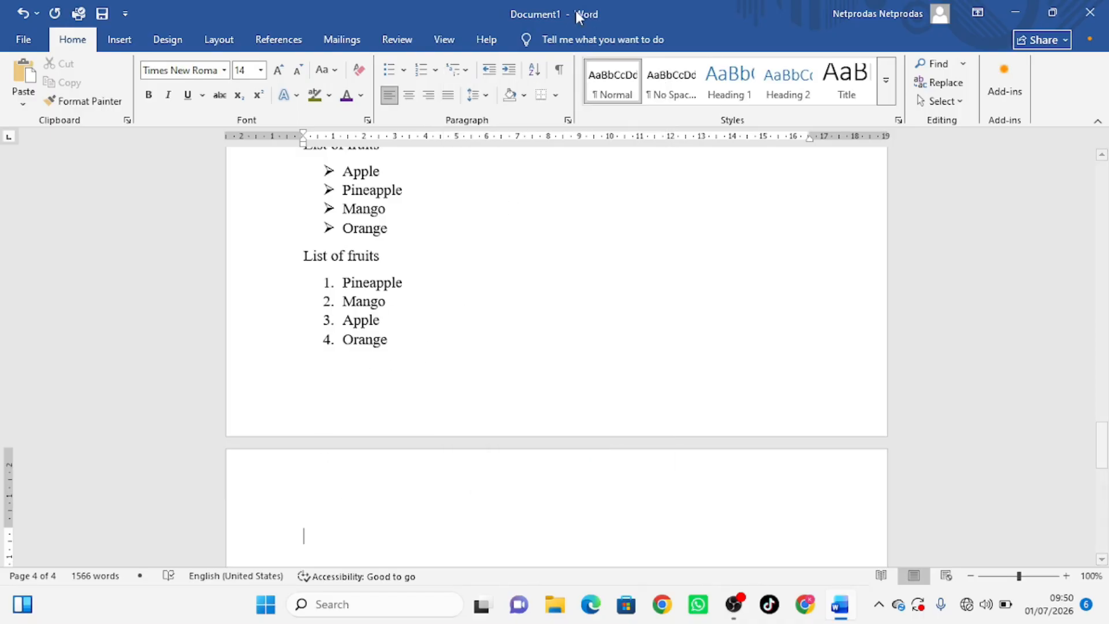
pyautogui.scroll(6, 416, 280)
pyautogui.scroll(10, 413, 274)
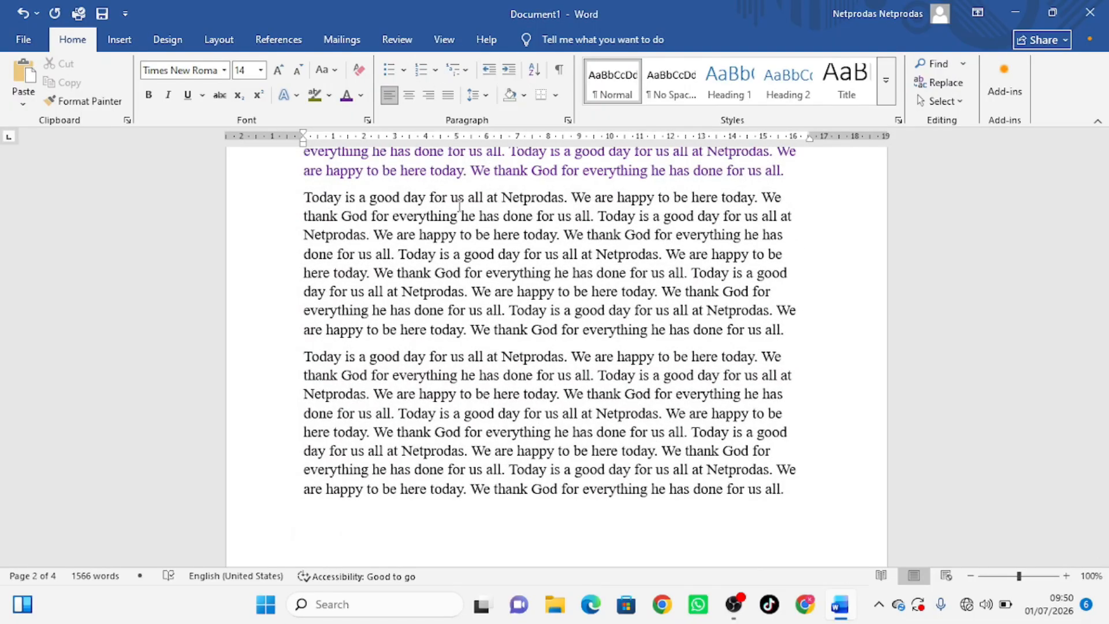
pyautogui.scroll(3, 336, 365)
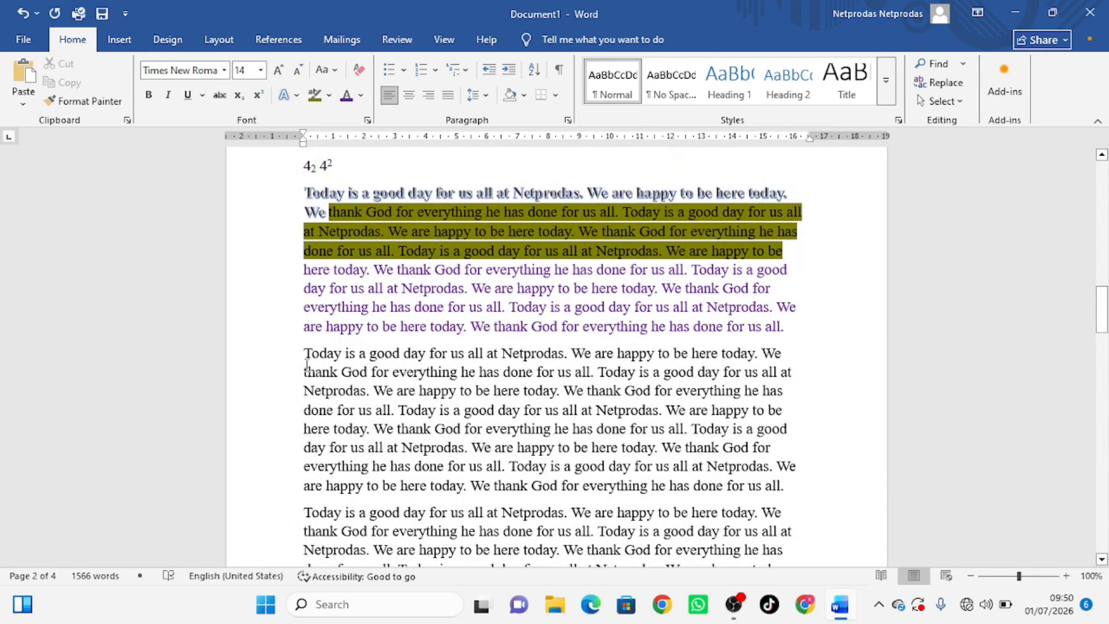
pyautogui.click(305, 356)
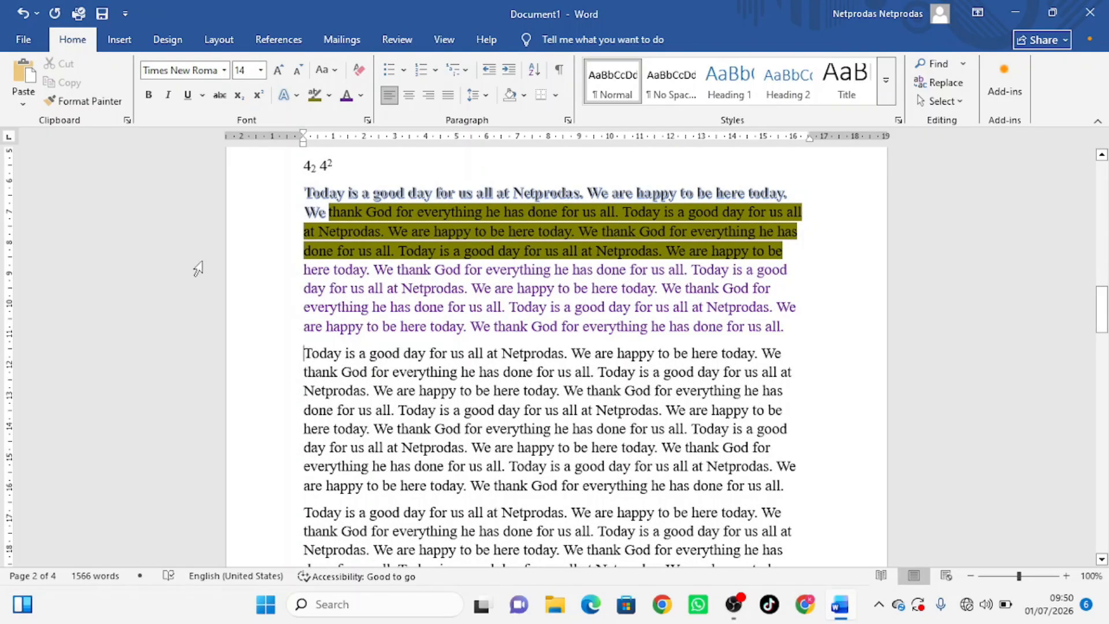
pyautogui.scroll(6, 329, 286)
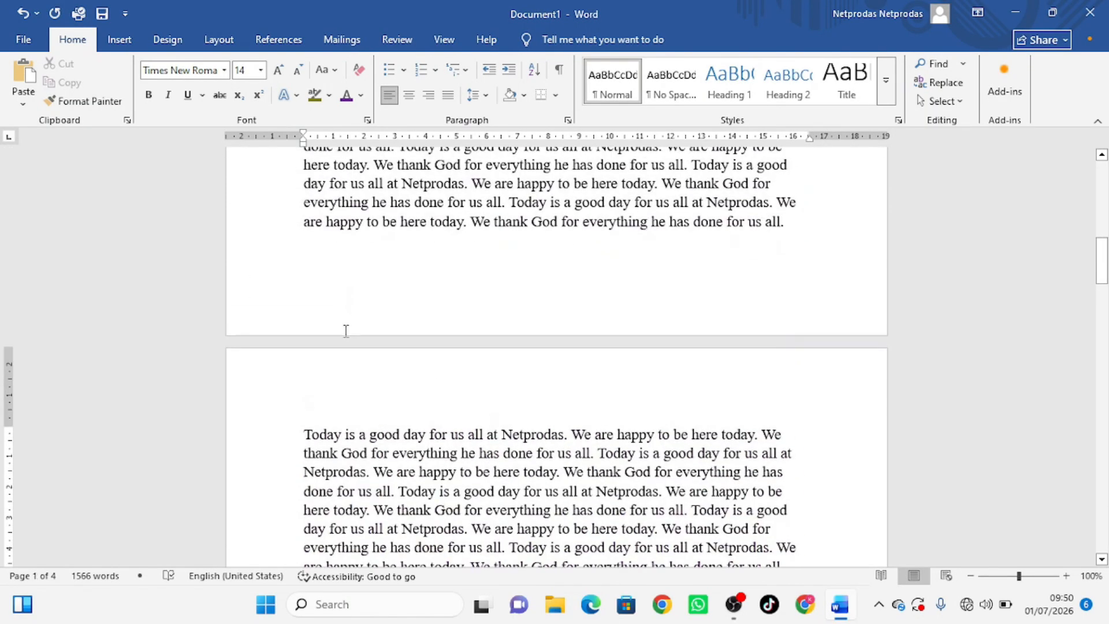
pyautogui.scroll(-14, 355, 329)
pyautogui.scroll(-18, 371, 374)
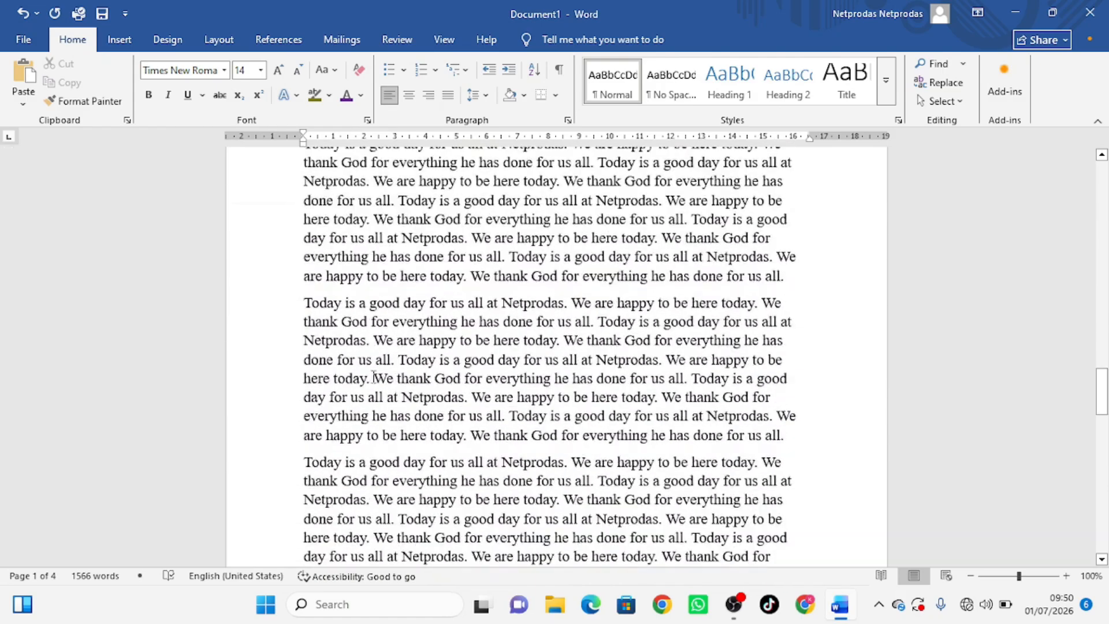
# - Enter NETPRODAS on the first line of the new last page and start a new line below it
pyautogui.click(350, 320)
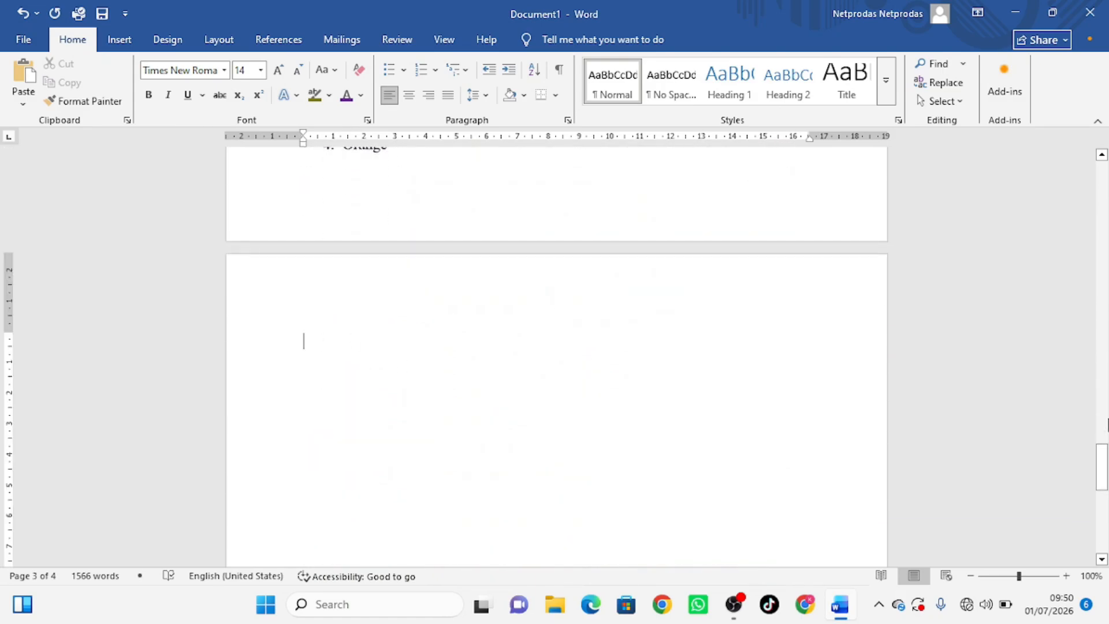
pyautogui.write('NETPRODAS')
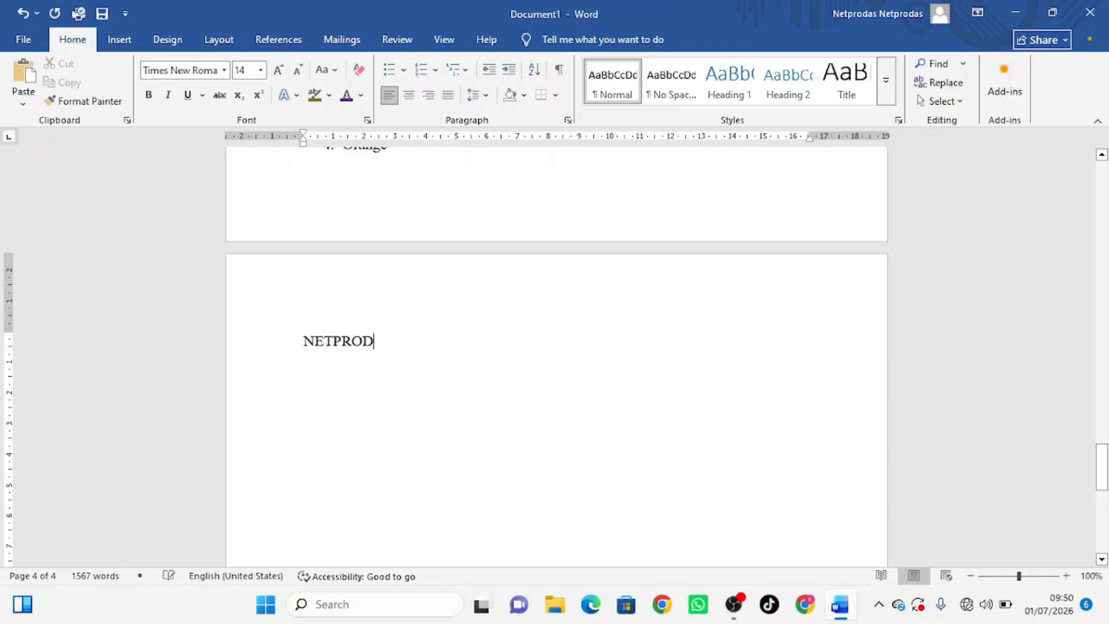
pyautogui.press('Return')
pyautogui.write('NET')
pyautogui.press('BackSpace')
pyautogui.press('BackSpace')
# - Copy the NETPRODAS line and paste it below until four identical lines are stacked, undoing any surplus paste
pyautogui.moveTo(392, 342); pyautogui.dragTo(302, 343)
pyautogui.hotkey('ctrl', 'c')
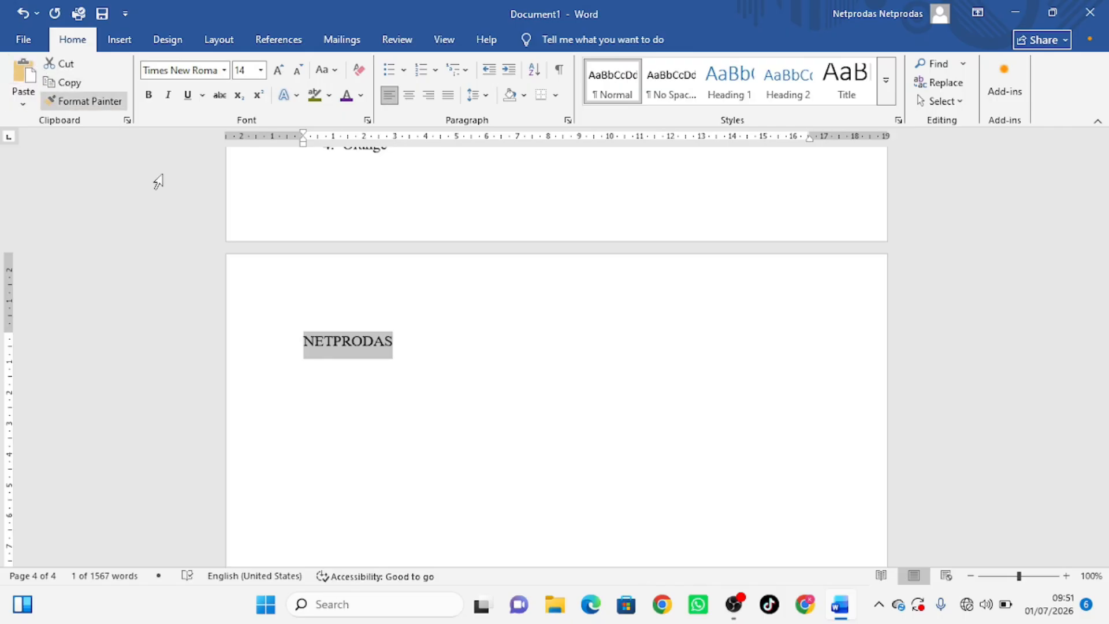
pyautogui.click(314, 371)
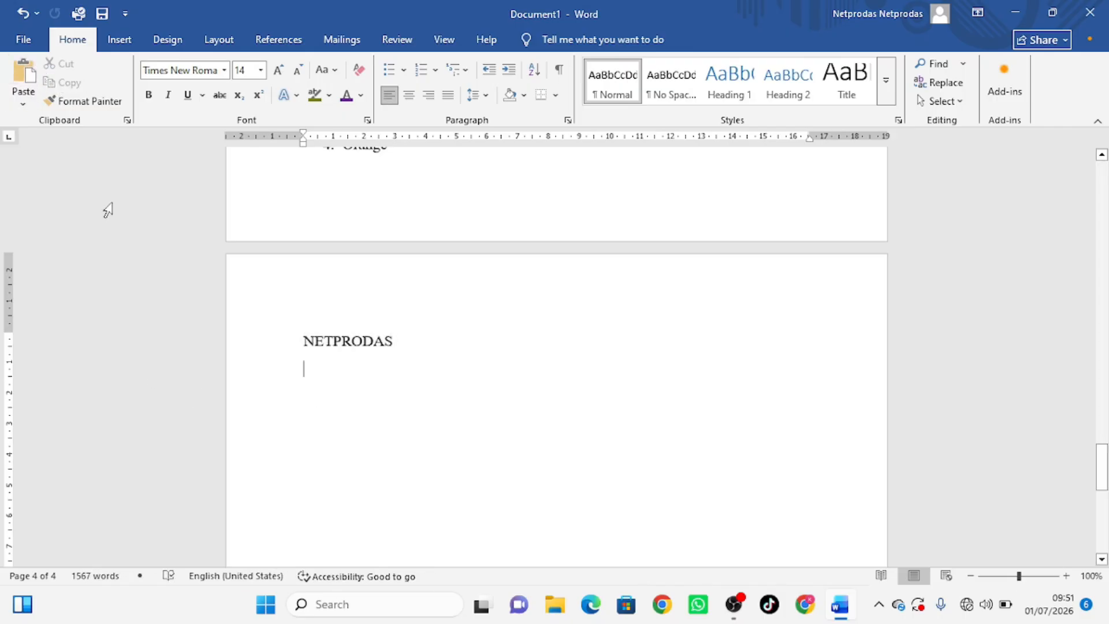
pyautogui.click(23, 71)
pyautogui.click(23, 70)
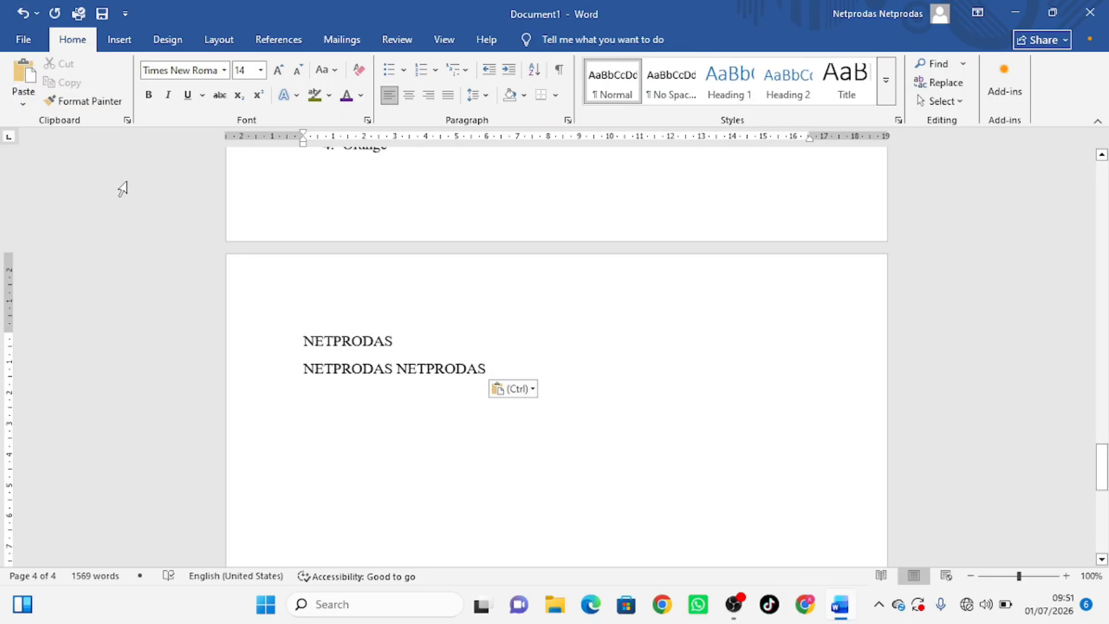
pyautogui.hotkey('ctrl', 'z')
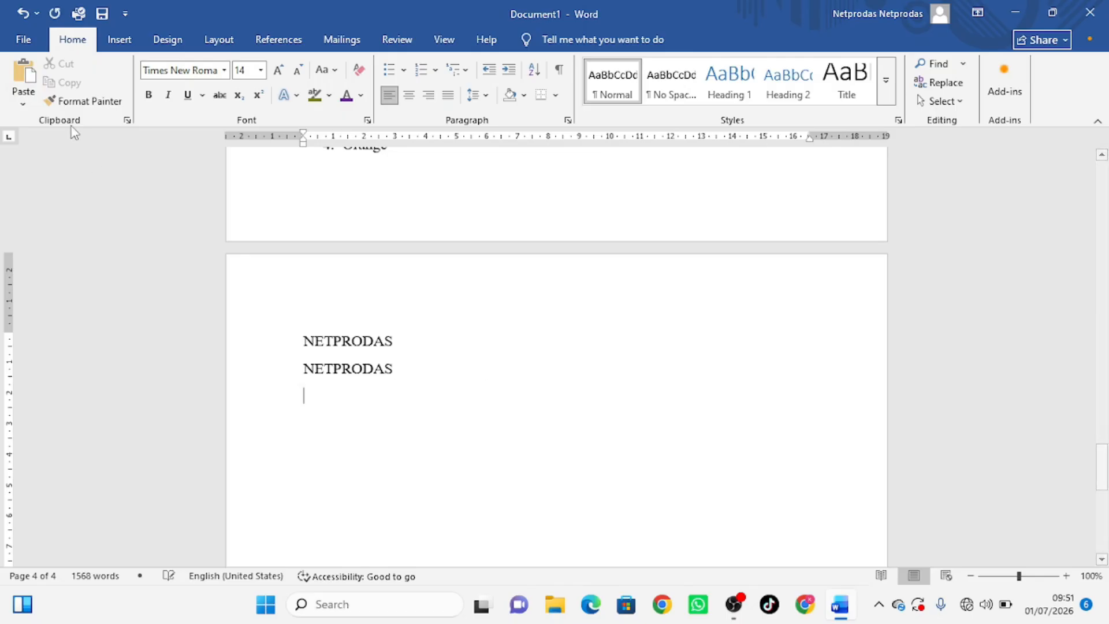
pyautogui.click(26, 74)
pyautogui.click(26, 74)
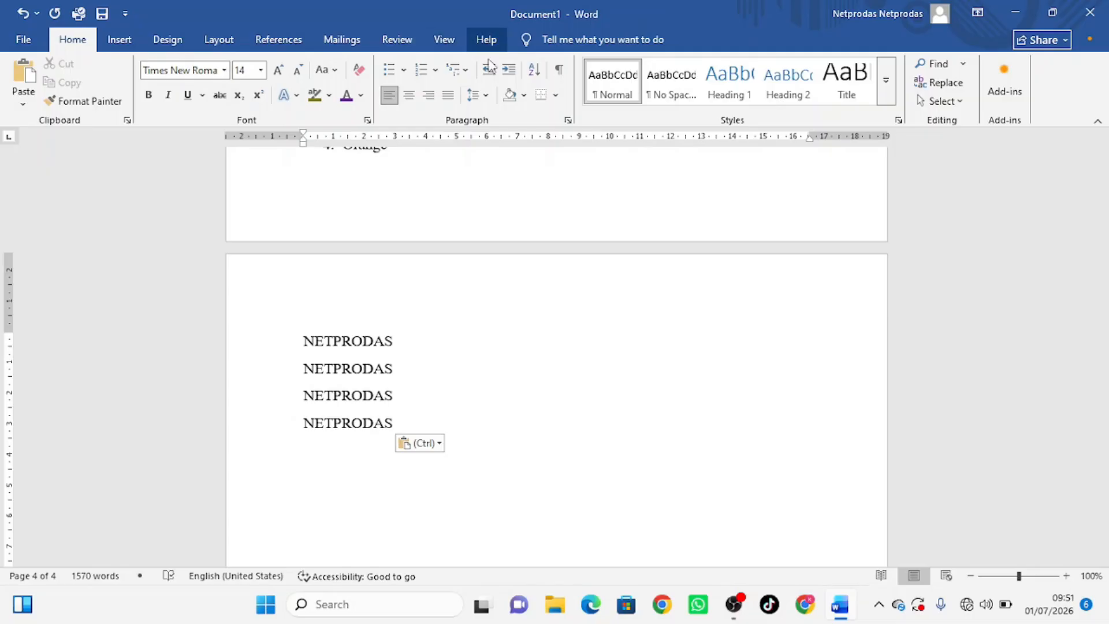
# - Select all four NETPRODAS lines and increase their indent repeatedly until they sit well across the page
pyautogui.moveTo(300, 338); pyautogui.dragTo(334, 414)
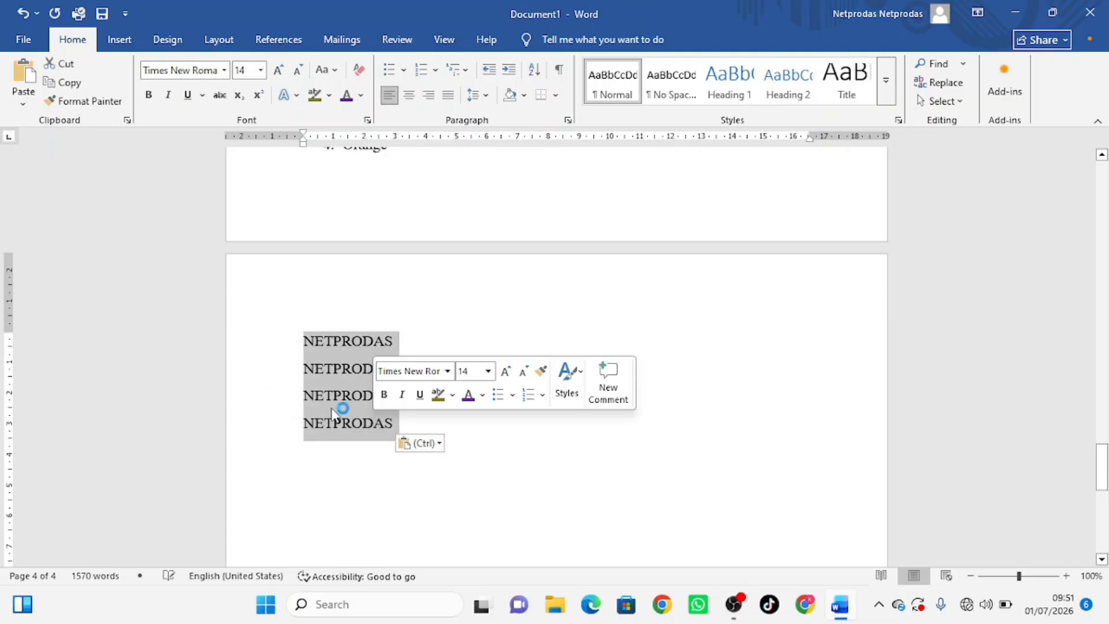
pyautogui.click(513, 70)
pyautogui.click(513, 70)
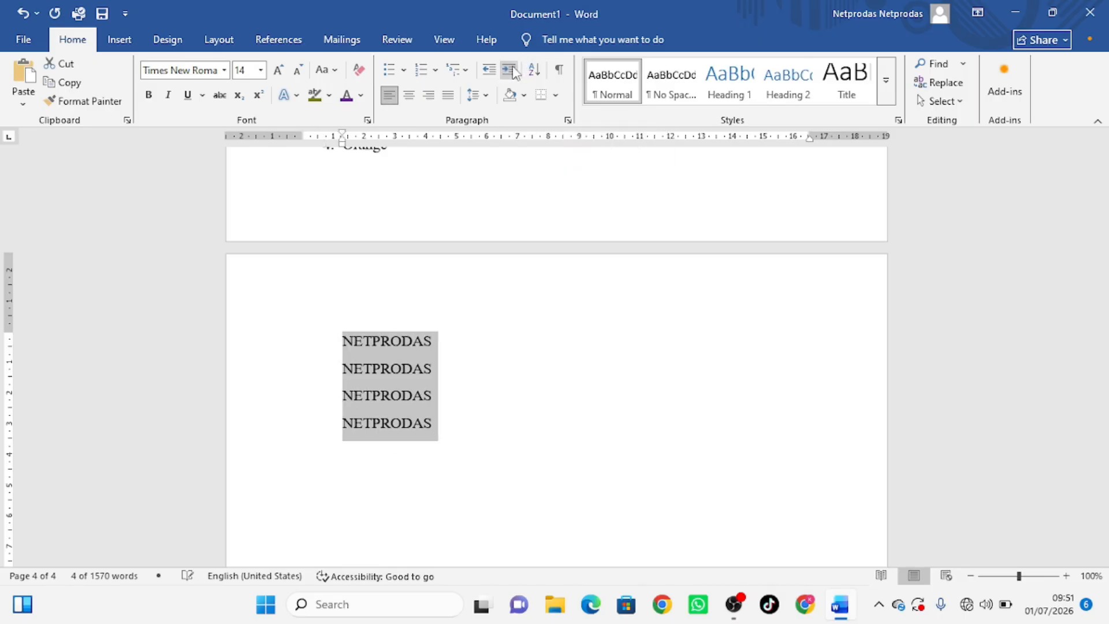
pyautogui.click(514, 70)
pyautogui.click(514, 70)
pyautogui.click(513, 70)
pyautogui.click(513, 71)
pyautogui.click(513, 71)
pyautogui.click(514, 70)
pyautogui.click(514, 70)
pyautogui.click(513, 70)
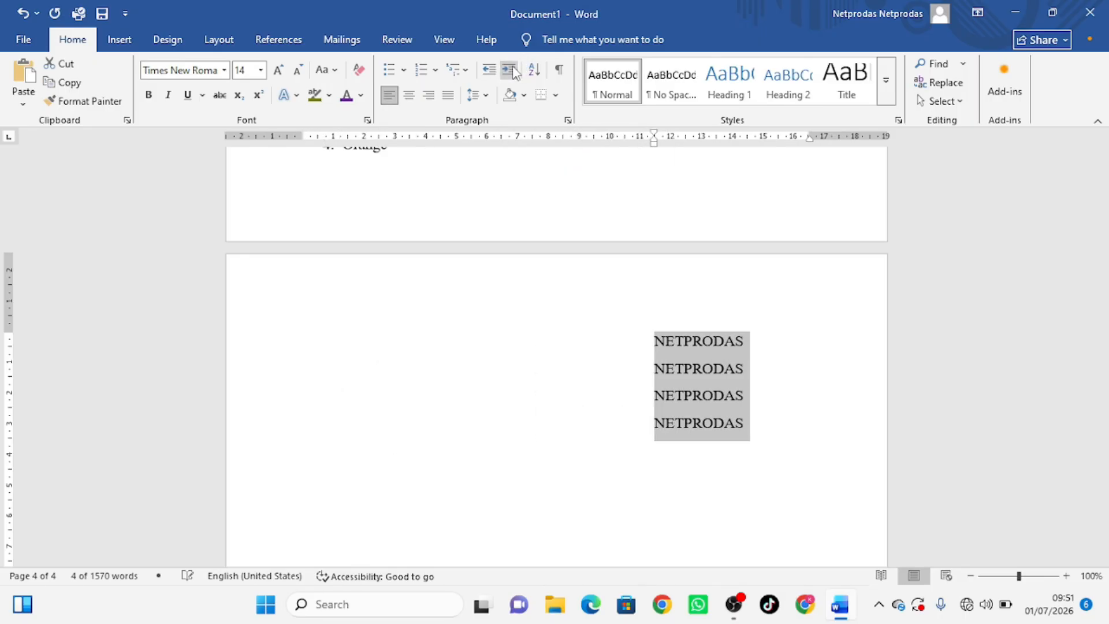
pyautogui.click(514, 71)
# - Decrease the indent of the four NETPRODAS lines until they are back at the left margin
pyautogui.click(490, 72)
pyautogui.click(489, 72)
pyautogui.click(490, 72)
pyautogui.click(489, 72)
pyautogui.click(490, 72)
pyautogui.click(490, 72)
pyautogui.click(490, 72)
pyautogui.click(490, 72)
pyautogui.click(490, 72)
pyautogui.click(490, 72)
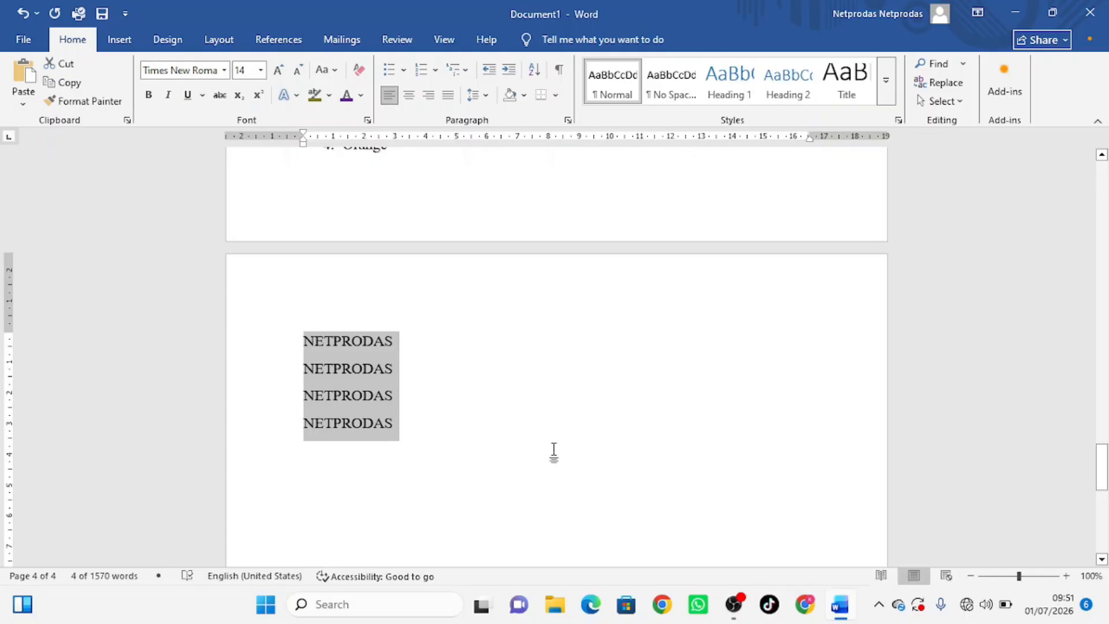
# - Indent the four selected NETPRODAS lines again by ten levels
pyautogui.hotkey('ctrl', 'm')
pyautogui.hotkey('ctrl', 'm')
pyautogui.hotkey('ctrl', 'm')
pyautogui.hotkey('ctrl', 'm')
pyautogui.hotkey('ctrl', 'm')
pyautogui.hotkey('ctrl', 'm')
pyautogui.hotkey('ctrl', 'm')
pyautogui.hotkey('ctrl', 'm')
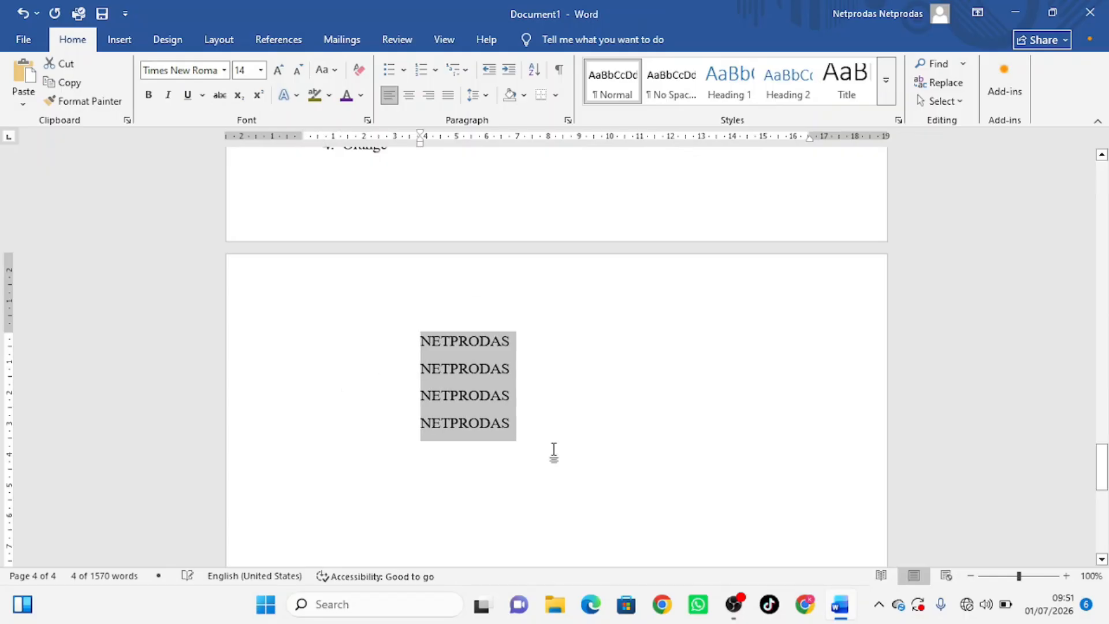
pyautogui.hotkey('ctrl', 'm')
pyautogui.hotkey('ctrl', 'm')
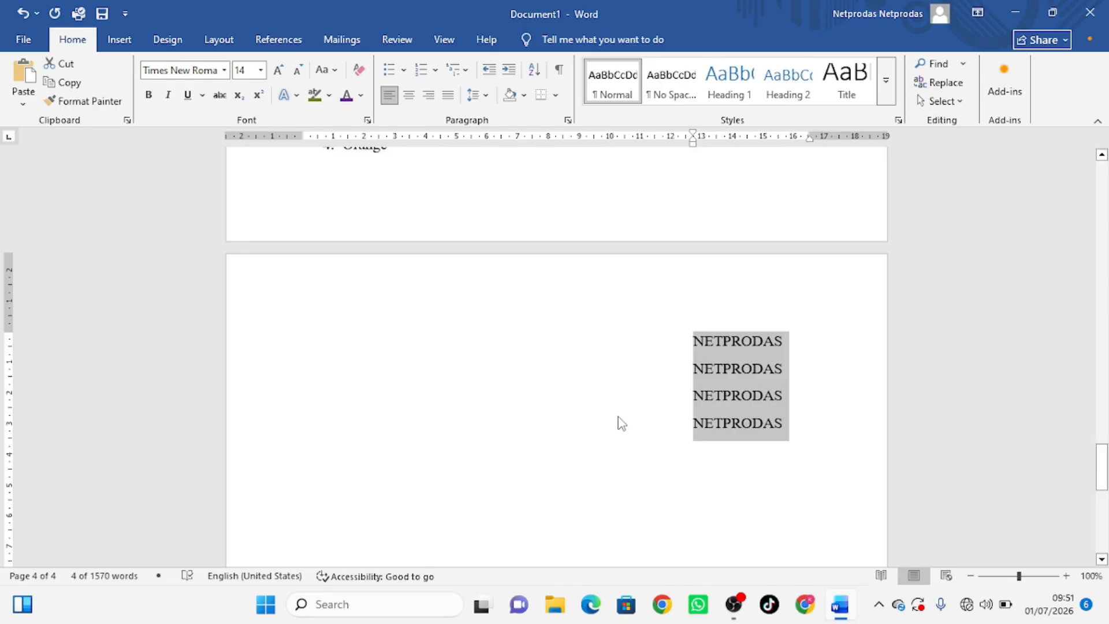
# - Remove all indent levels from the four NETPRODAS lines again
pyautogui.hotkey('ctrl', 'shift', 'm')
pyautogui.hotkey('ctrl', 'shift', 'm')
pyautogui.hotkey('ctrl', 'shift', 'm')
pyautogui.hotkey('ctrl', 'shift', 'm')
pyautogui.hotkey('ctrl', 'shift', 'm')
pyautogui.hotkey('ctrl', 'shift', 'm')
pyautogui.hotkey('ctrl', 'shift', 'm')
pyautogui.hotkey('ctrl', 'shift', 'm')
pyautogui.hotkey('ctrl', 'shift', 'm')
pyautogui.hotkey('ctrl', 'shift', 'm')
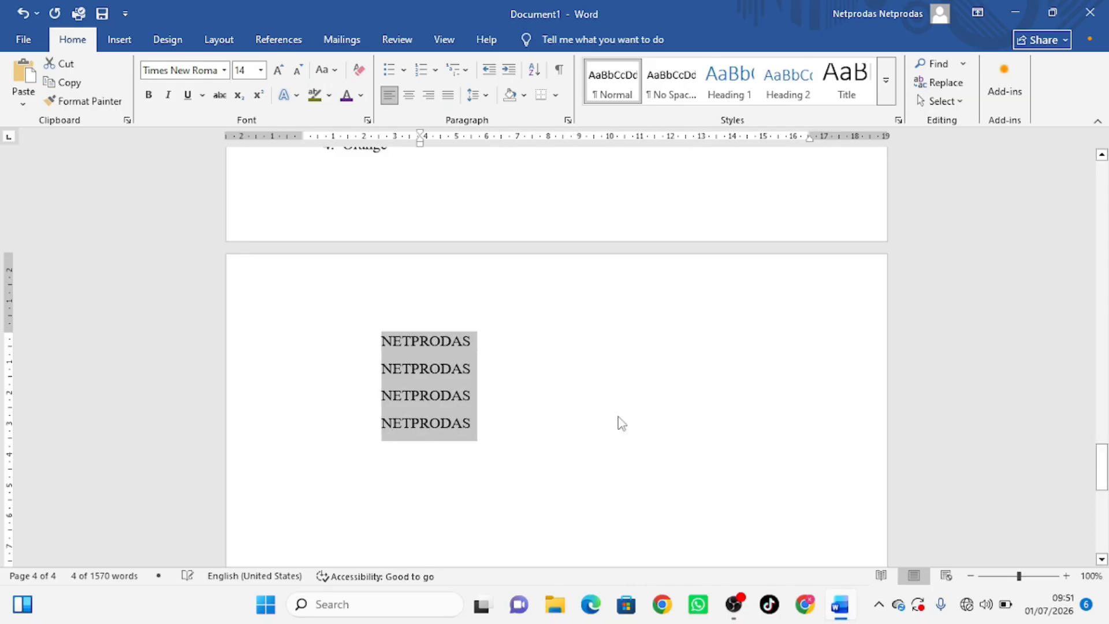
pyautogui.hotkey('ctrl', 'shift', 'm')
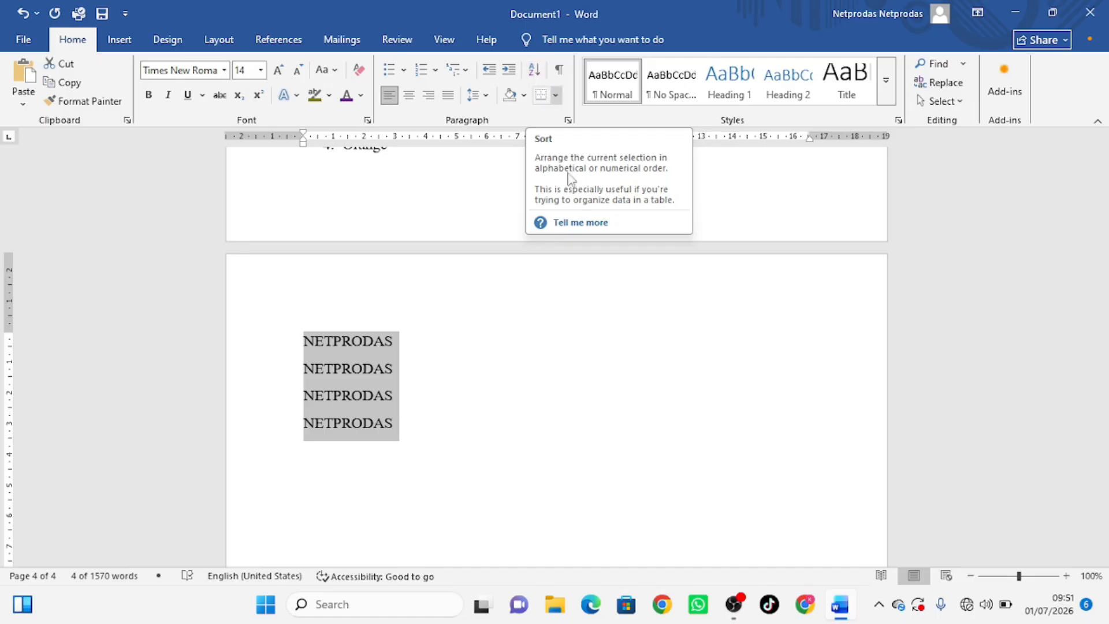
# - Sort the four numbered fruit items as text paragraphs in ascending order, with no header row
pyautogui.scroll(3, 418, 393)
pyautogui.scroll(5, 419, 391)
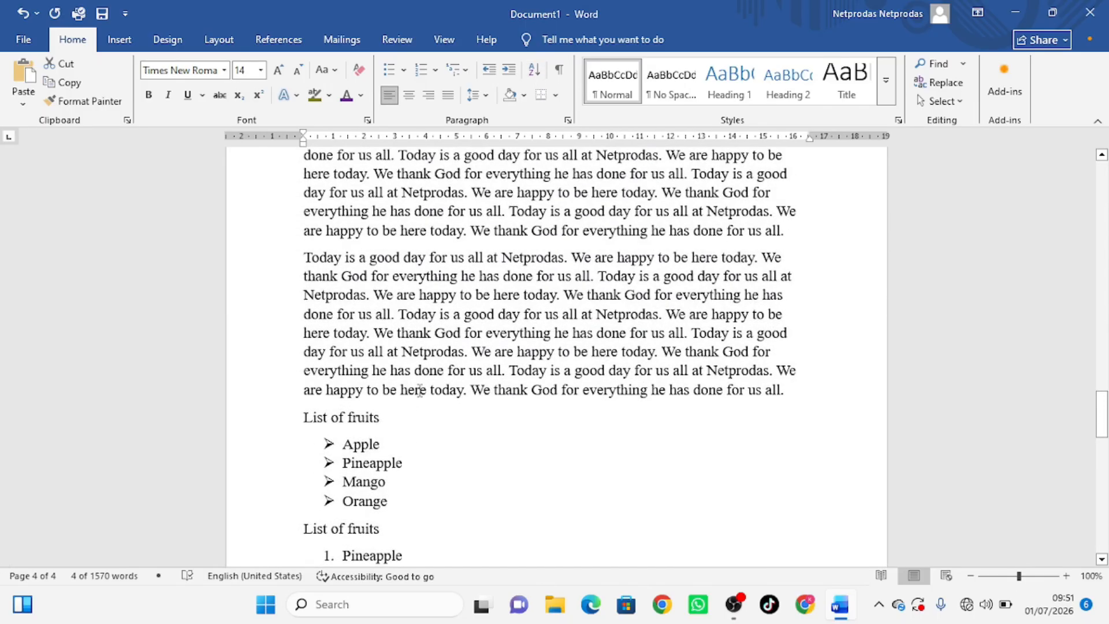
pyautogui.scroll(-2, 419, 390)
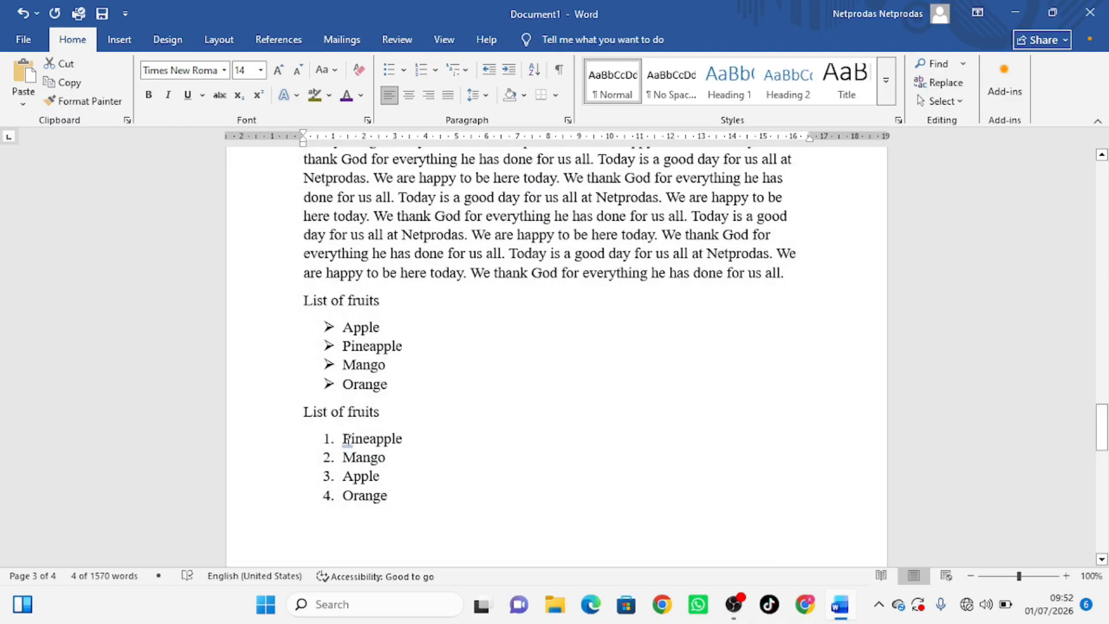
pyautogui.moveTo(343, 439); pyautogui.dragTo(392, 504)
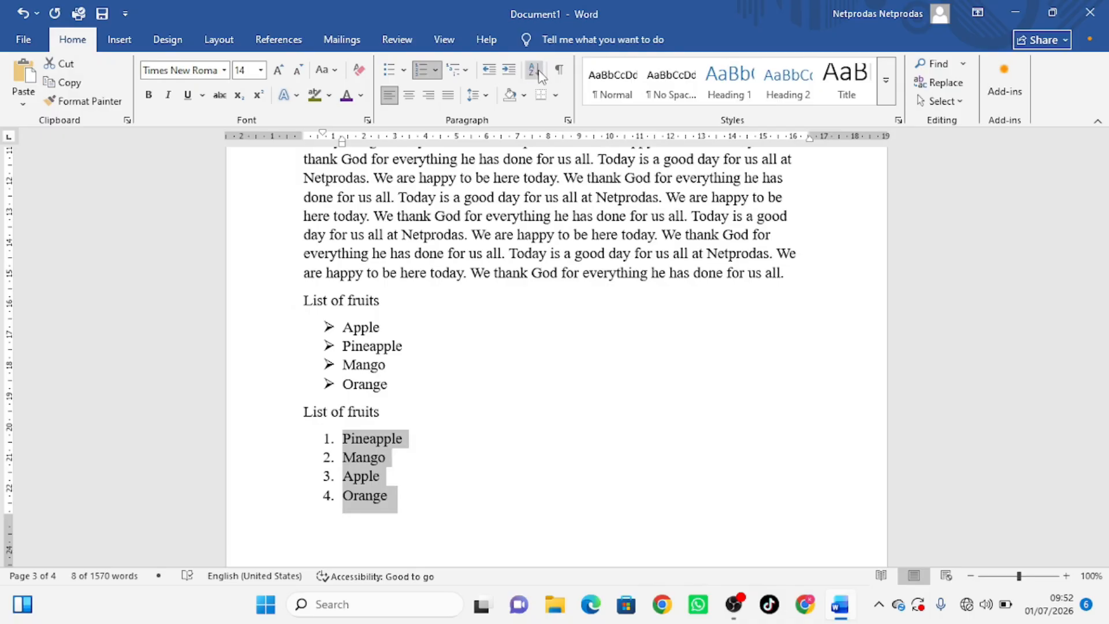
pyautogui.click(535, 70)
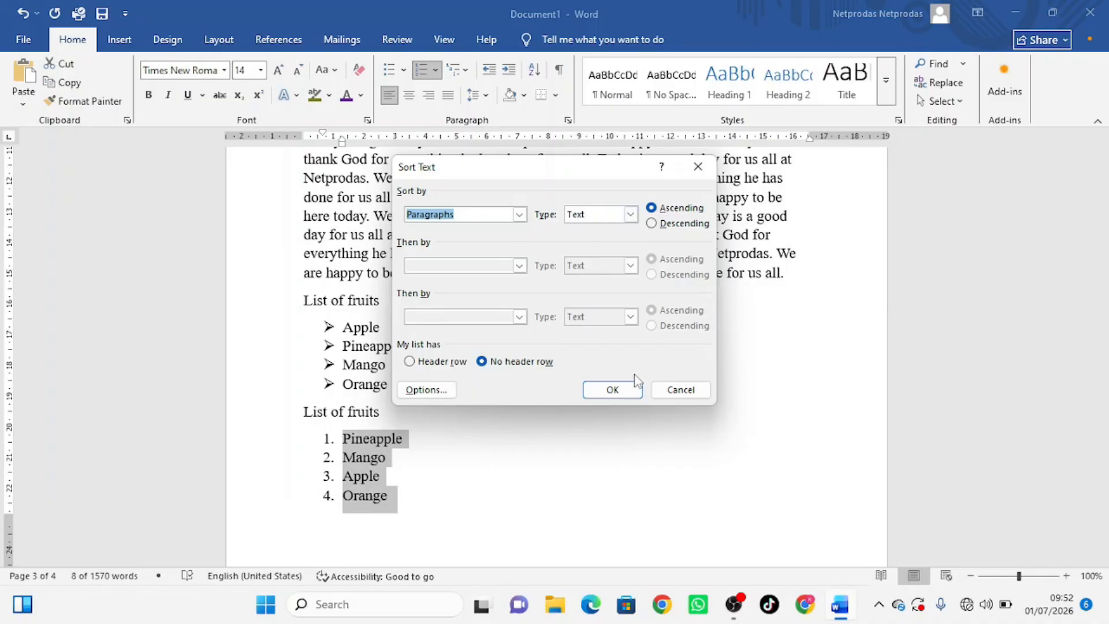
pyautogui.click(615, 393)
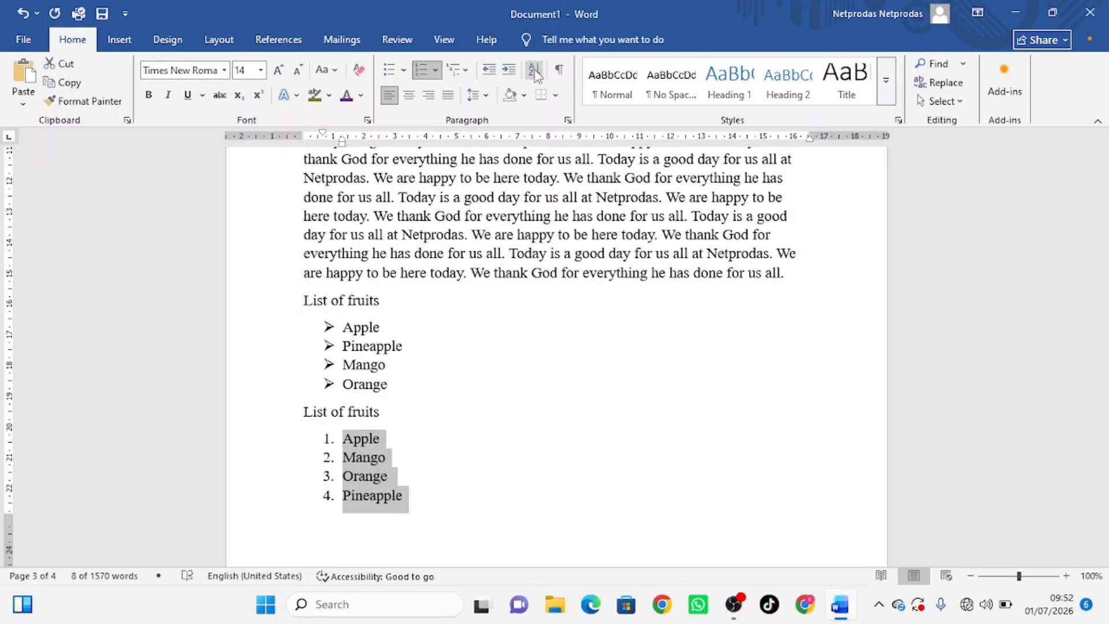
# - Select the entire document and try centered and right alignment before justifying all of its text
pyautogui.scroll(10, 442, 419)
pyautogui.scroll(15, 448, 381)
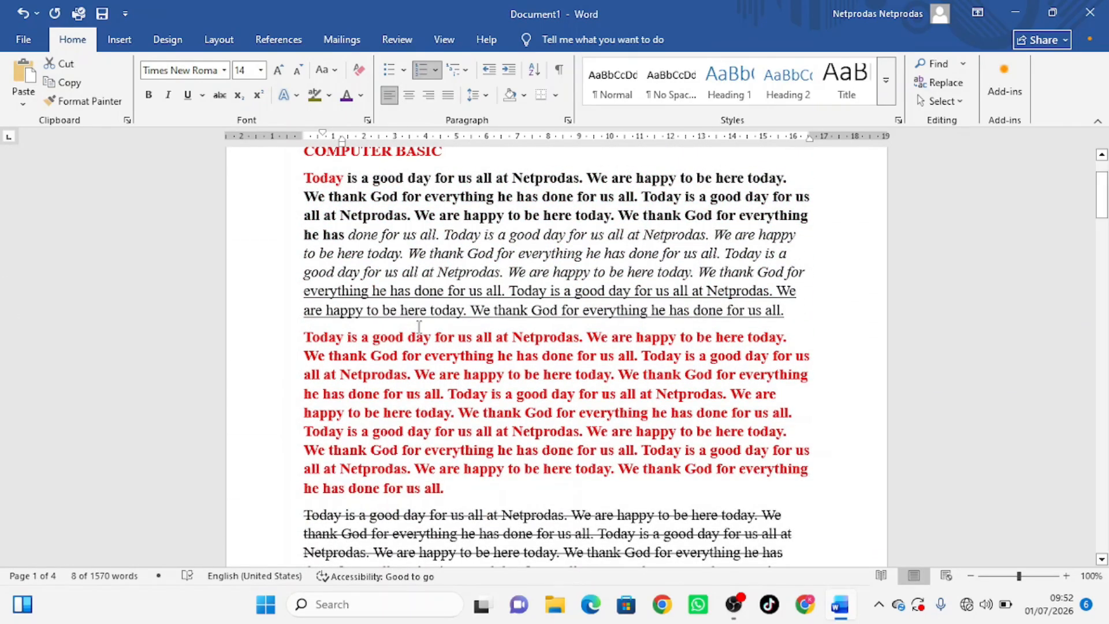
pyautogui.scroll(3, 423, 272)
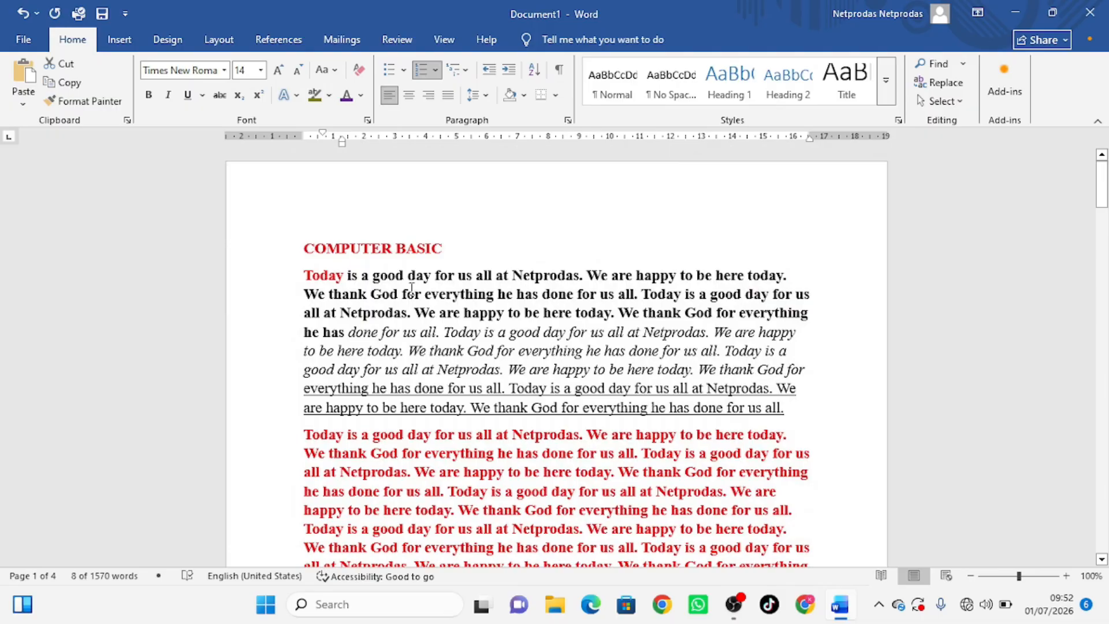
pyautogui.hotkey('ctrl', 'a')
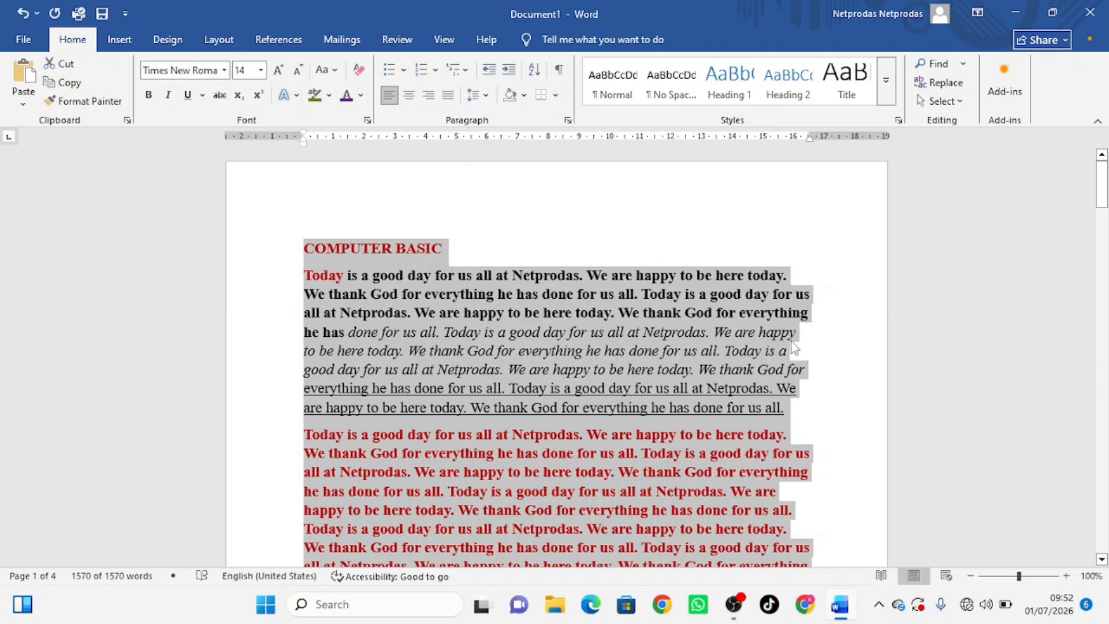
pyautogui.click(409, 96)
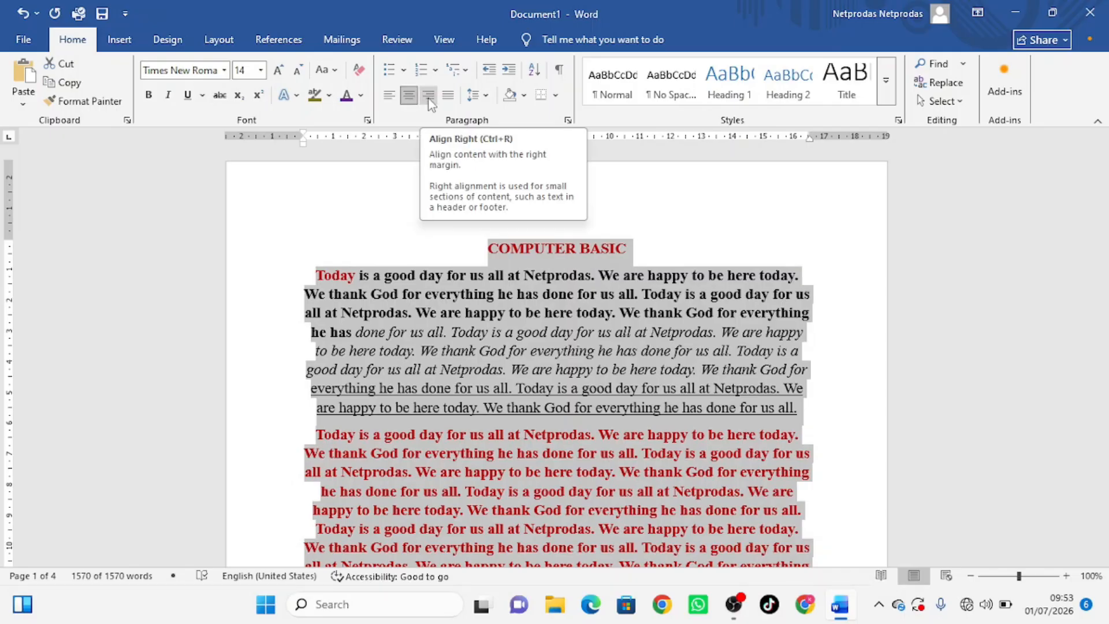
pyautogui.click(428, 96)
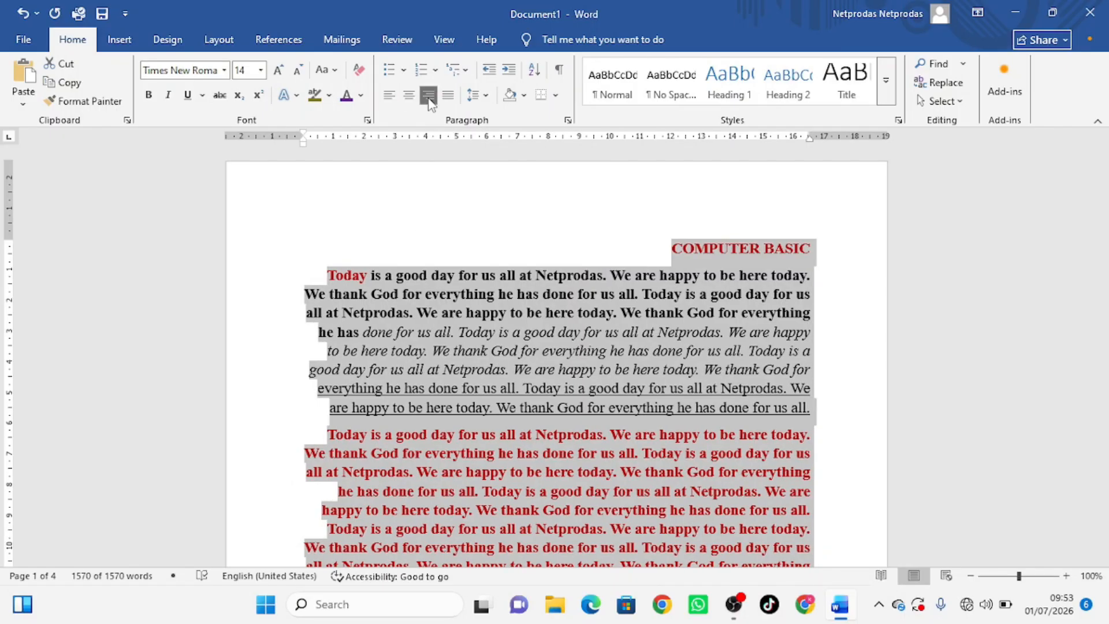
pyautogui.click(448, 96)
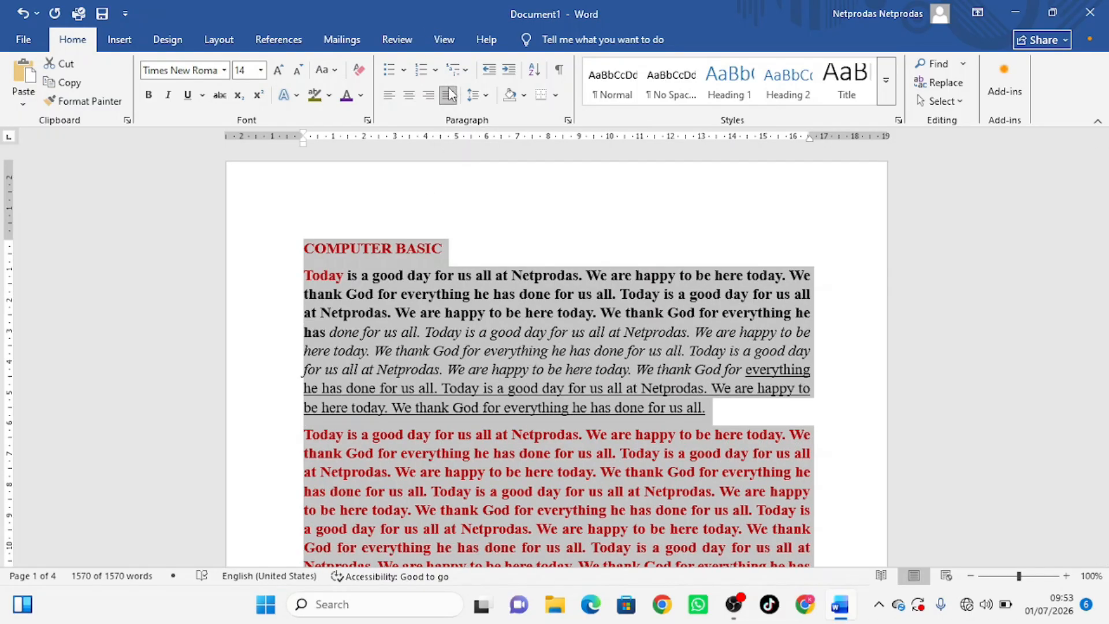
pyautogui.scroll(-9, 580, 393)
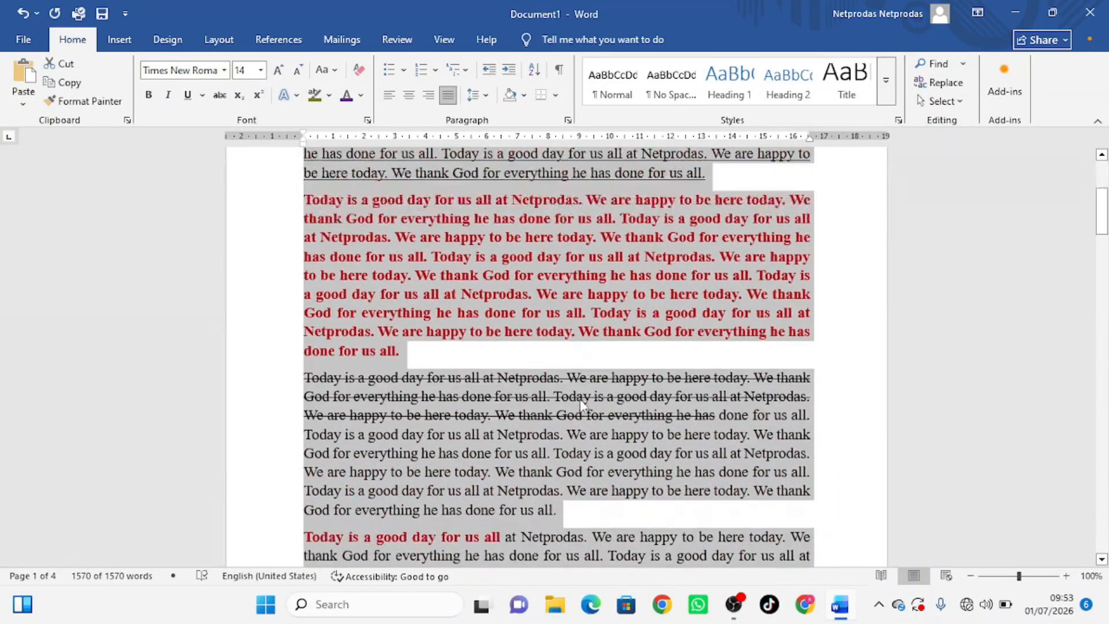
pyautogui.scroll(5, 516, 328)
pyautogui.scroll(5, 516, 328)
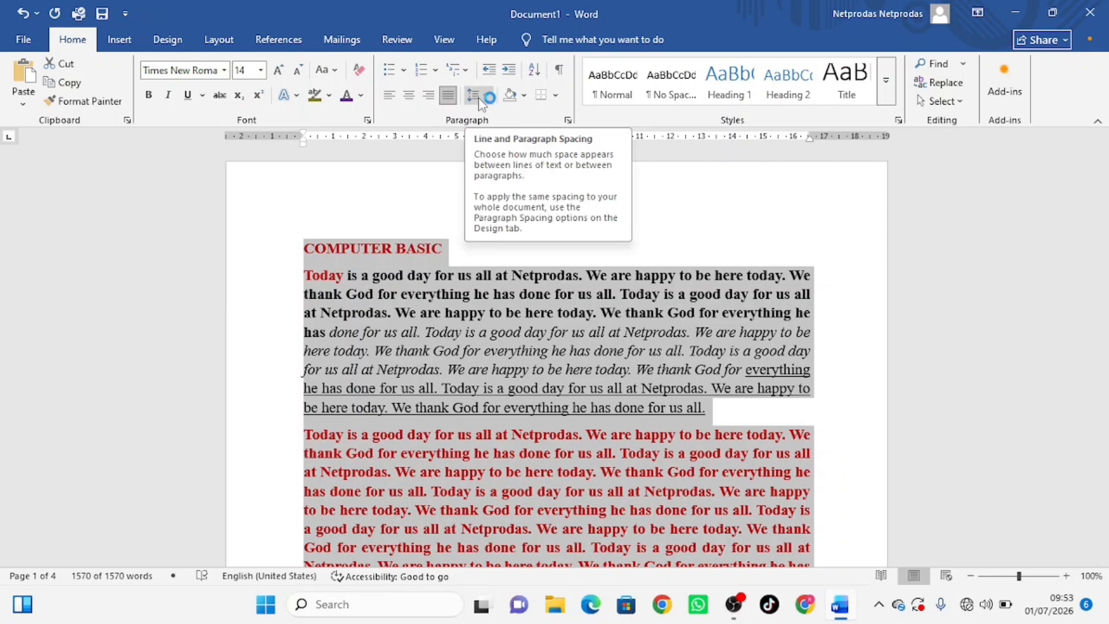
# - Insert a page break before the first NETPRODAS line below the numbered fruit list
pyautogui.scroll(-15, 527, 369)
pyautogui.scroll(-10, 526, 369)
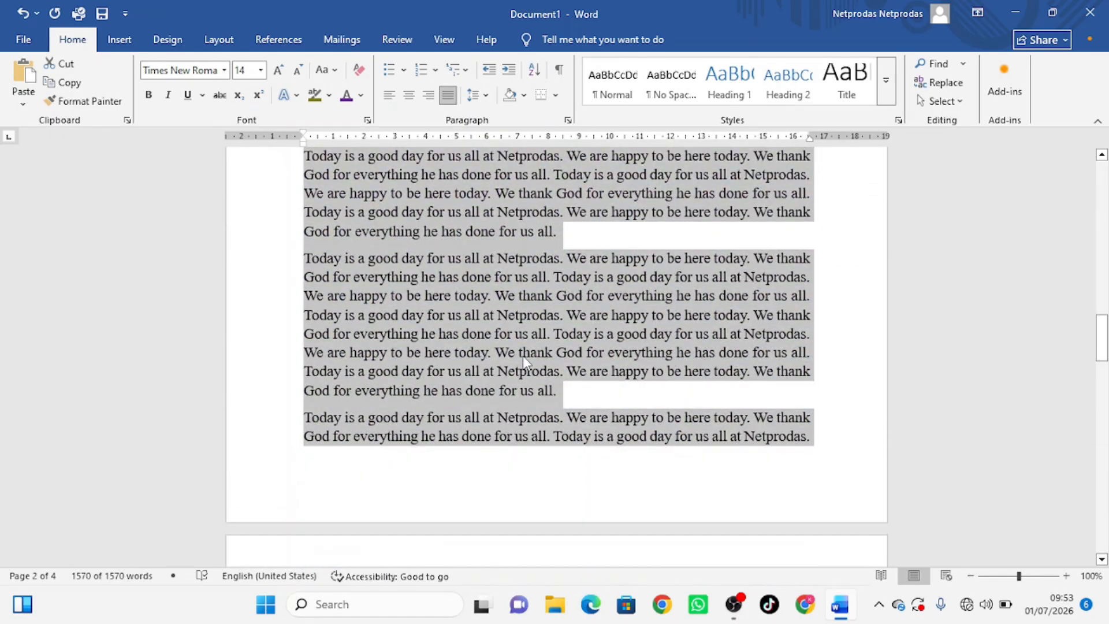
pyautogui.hotkey('ctrl', 'End')
pyautogui.scroll(2, 379, 310)
pyautogui.scroll(5, 378, 310)
pyautogui.click(303, 276)
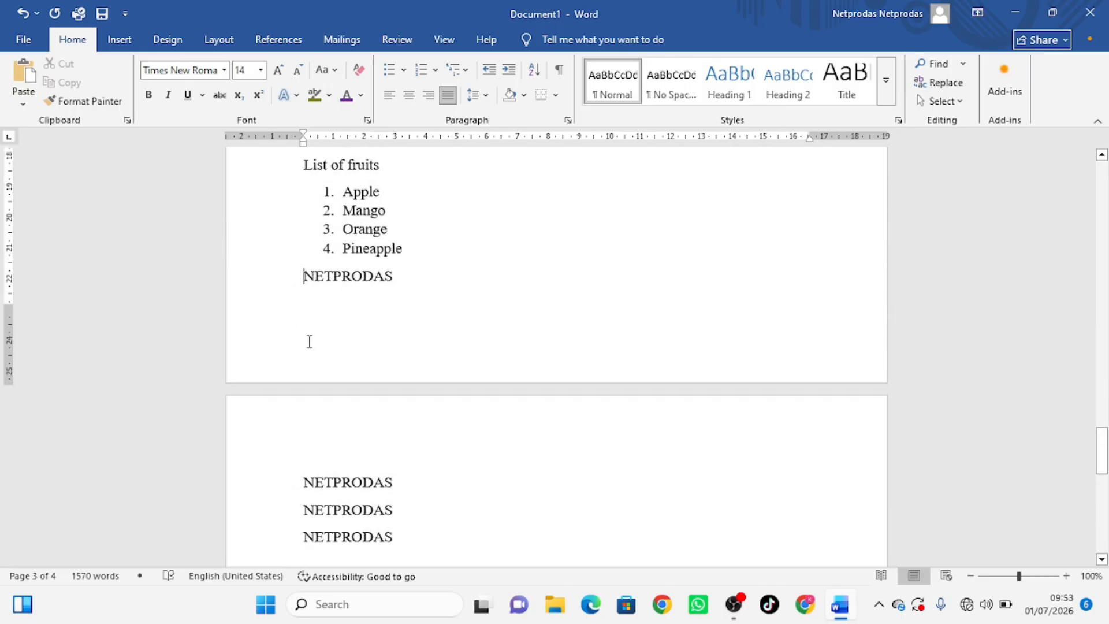
pyautogui.hotkey('ctrl', 'Return')
pyautogui.scroll(-7, 347, 404)
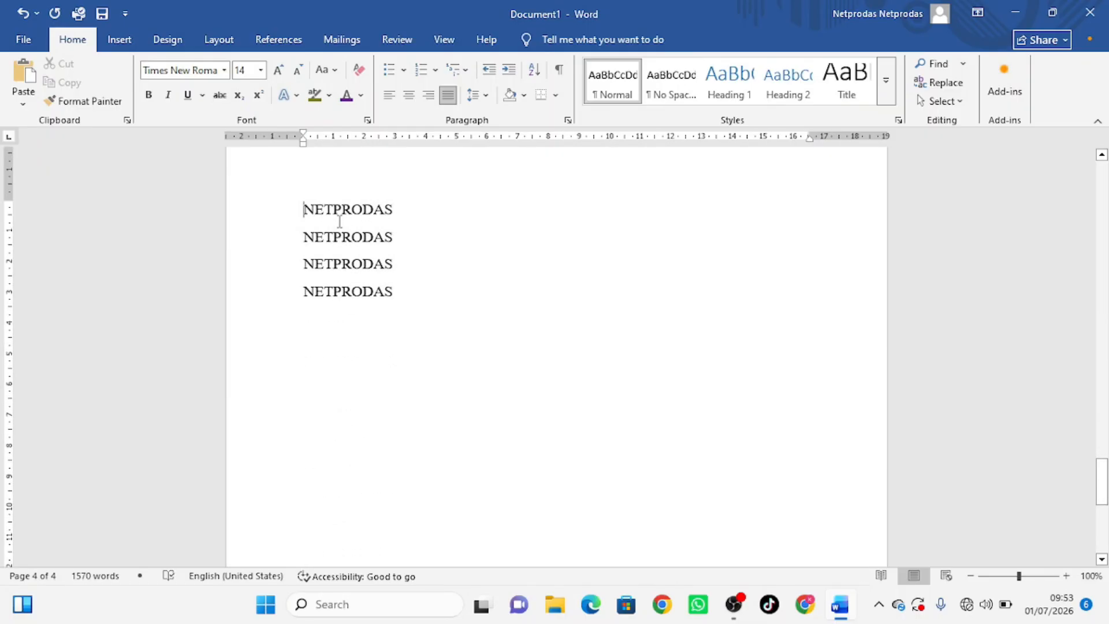
# - Set the four NETPRODAS lines to 0 pt spacing after and single line spacing
pyautogui.moveTo(346, 219); pyautogui.dragTo(391, 283)
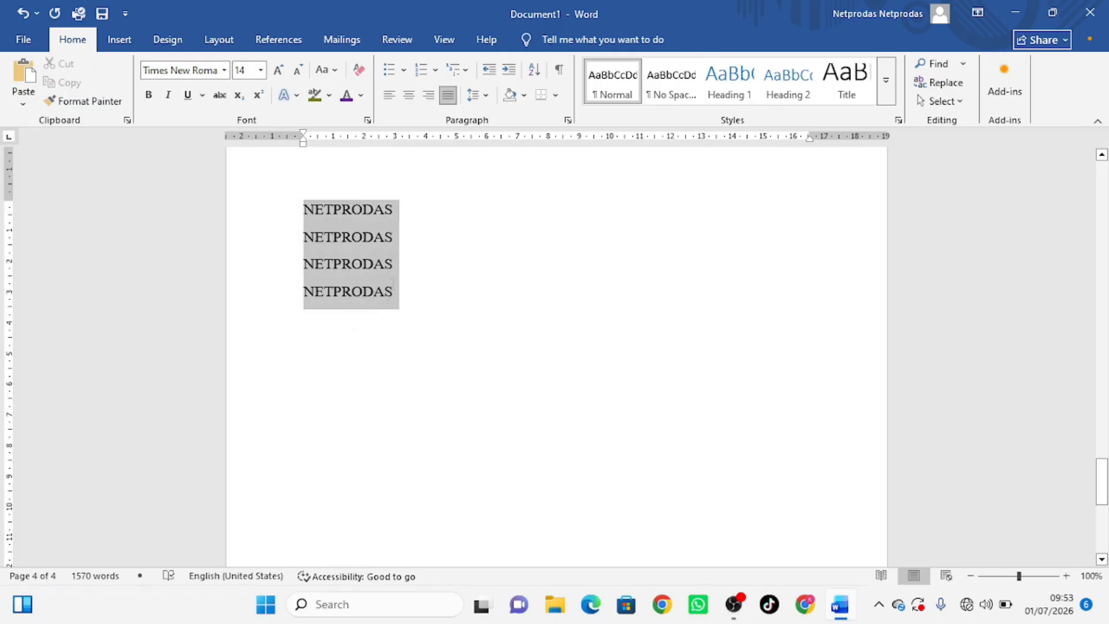
pyautogui.click(487, 95)
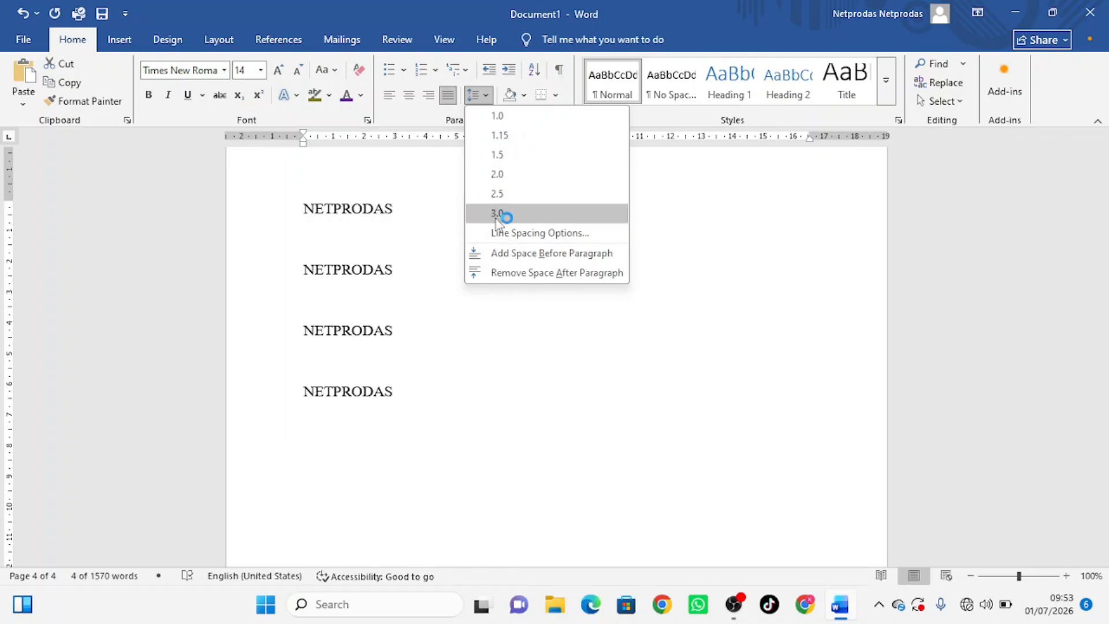
pyautogui.click(532, 234)
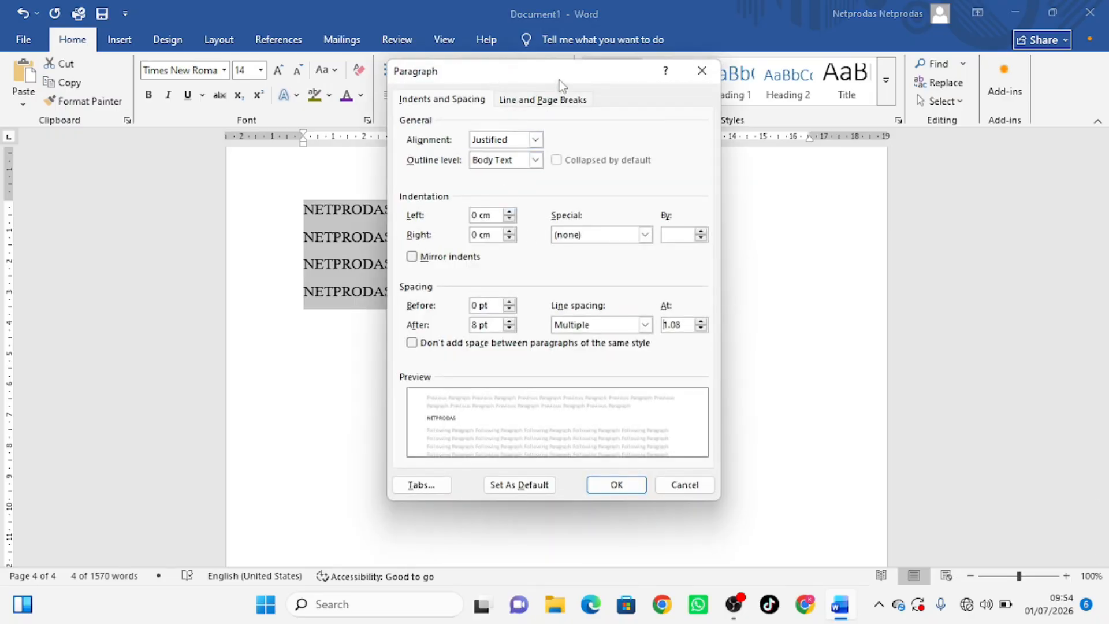
pyautogui.moveTo(565, 79); pyautogui.dragTo(667, 78)
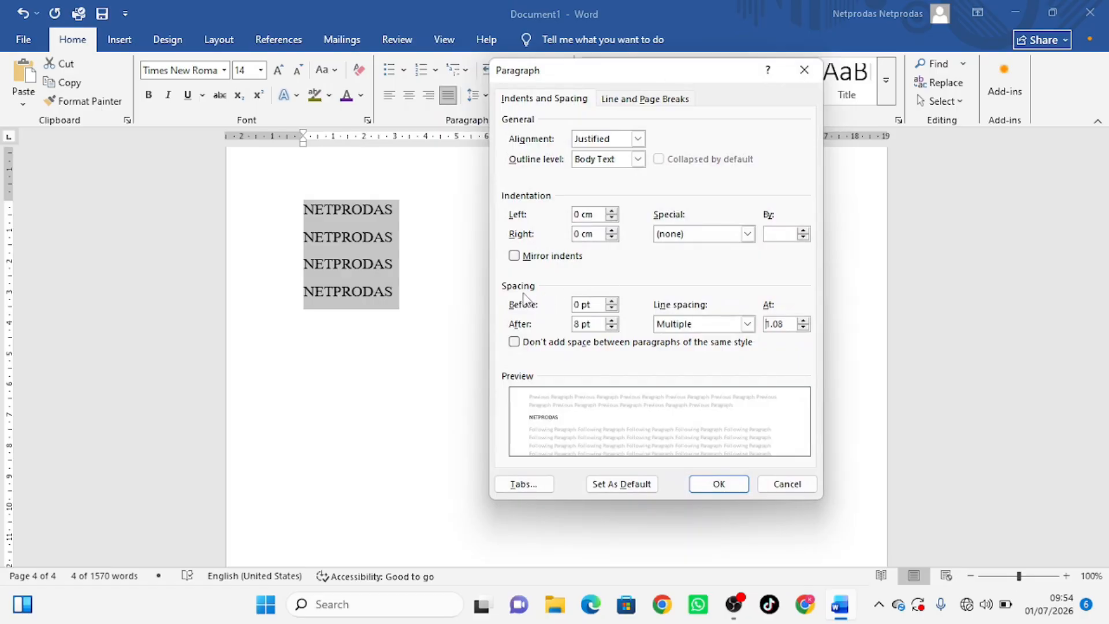
pyautogui.click(610, 327)
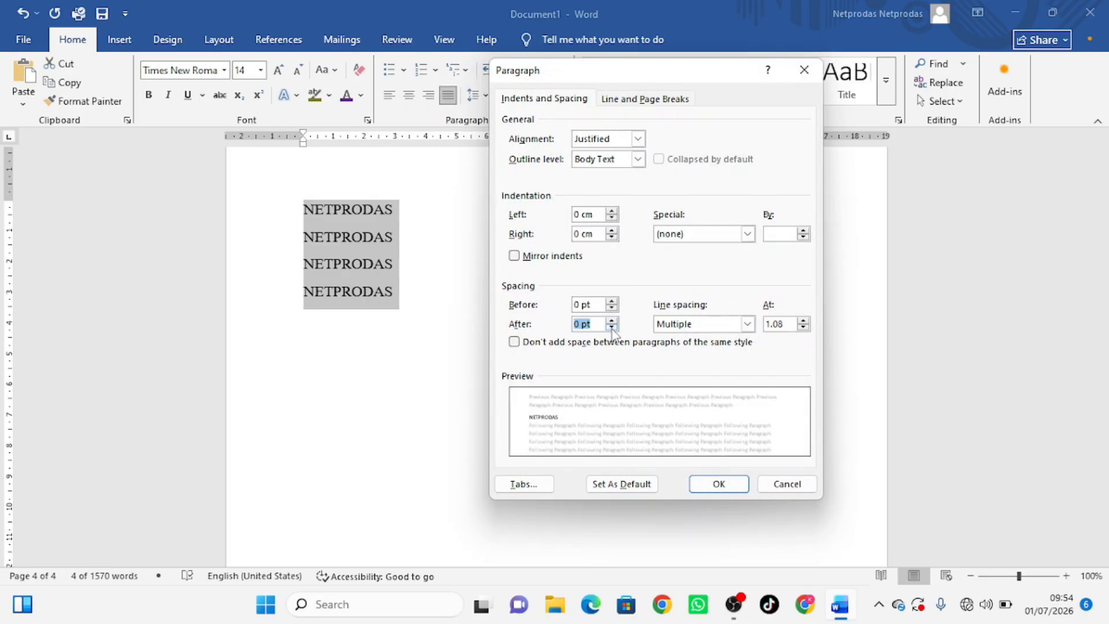
pyautogui.click(748, 325)
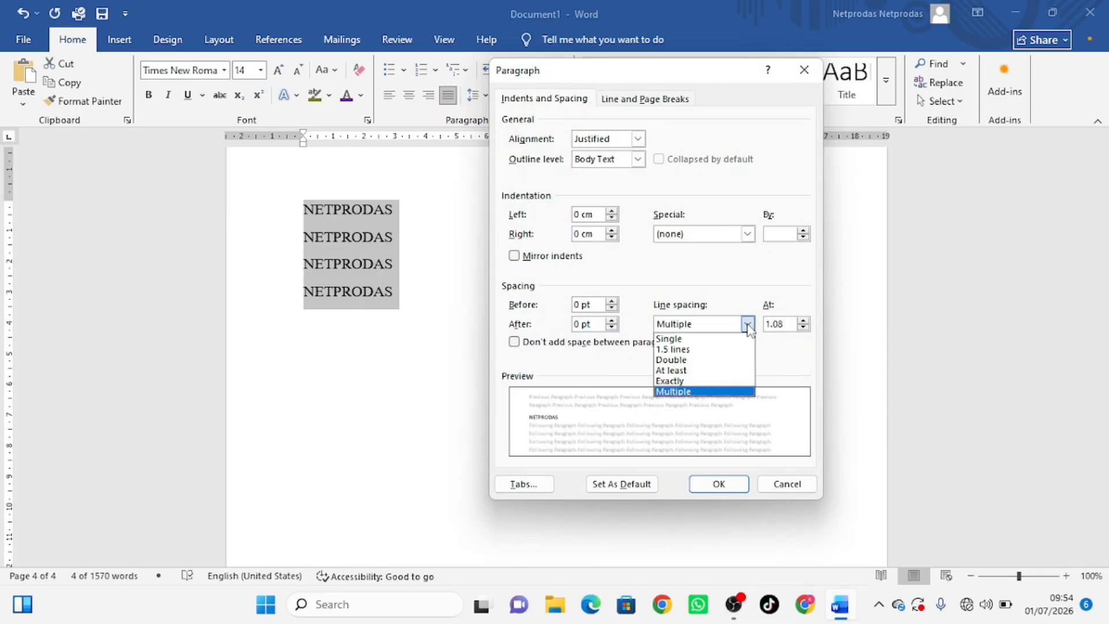
pyautogui.click(712, 339)
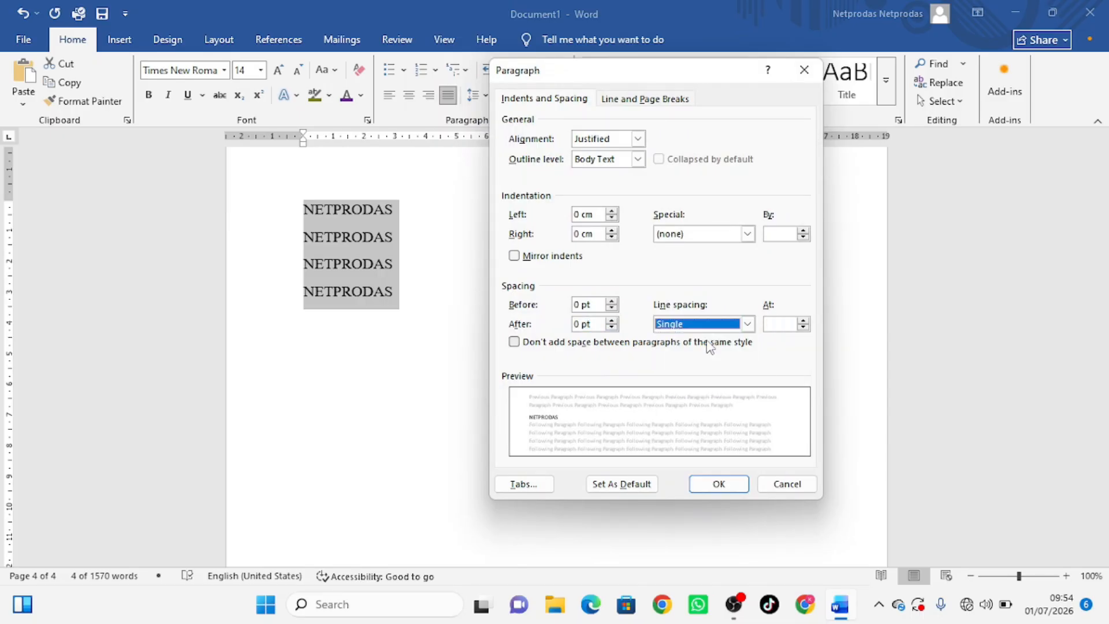
pyautogui.click(719, 485)
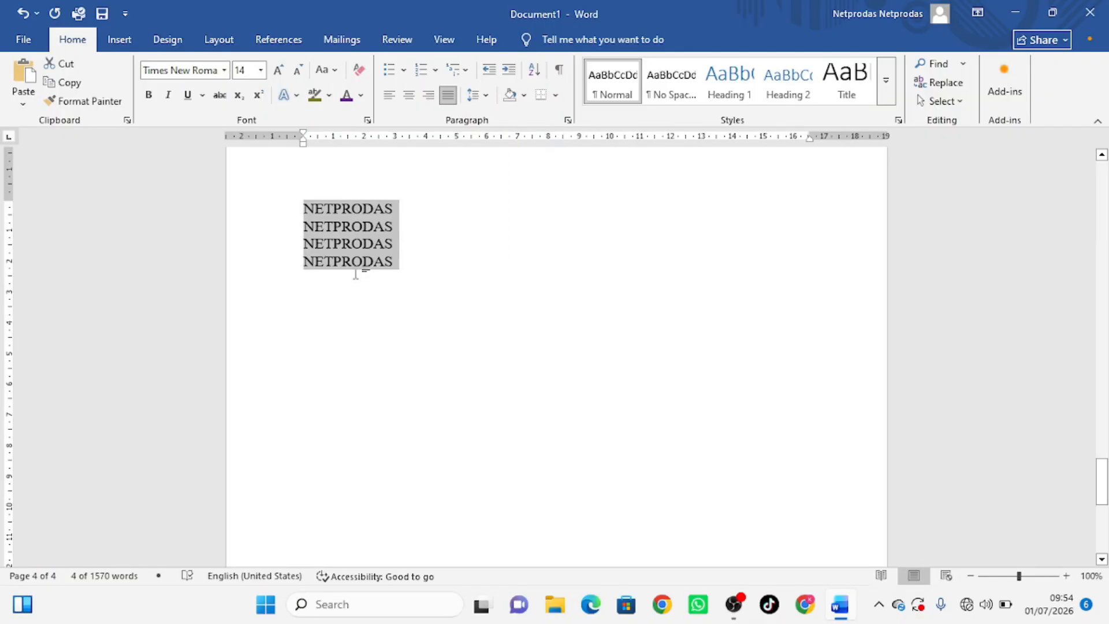
# - Apply standard green shading to the first full paragraph on page 3 that begins with "Today is a good day"
pyautogui.scroll(3, 355, 276)
pyautogui.scroll(10, 359, 278)
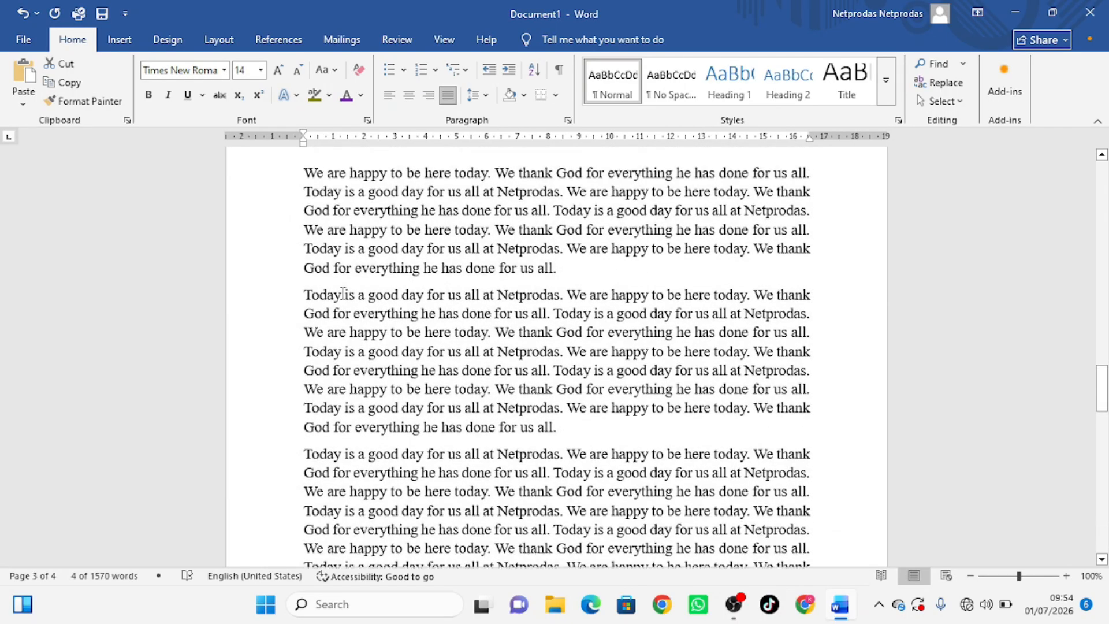
pyautogui.moveTo(303, 281); pyautogui.dragTo(582, 413)
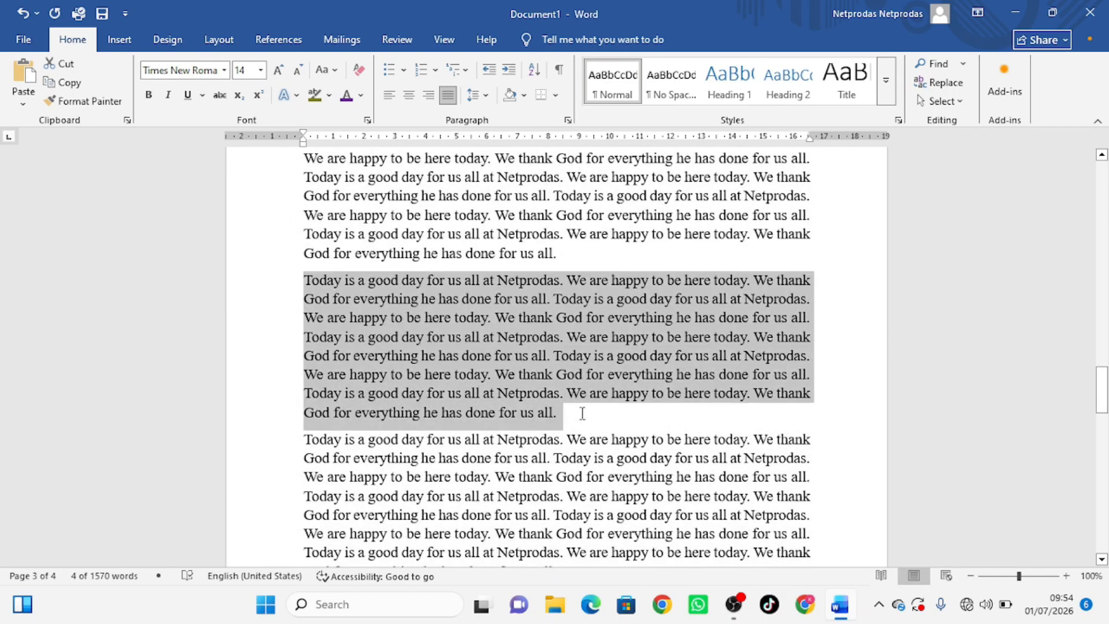
pyautogui.click(523, 95)
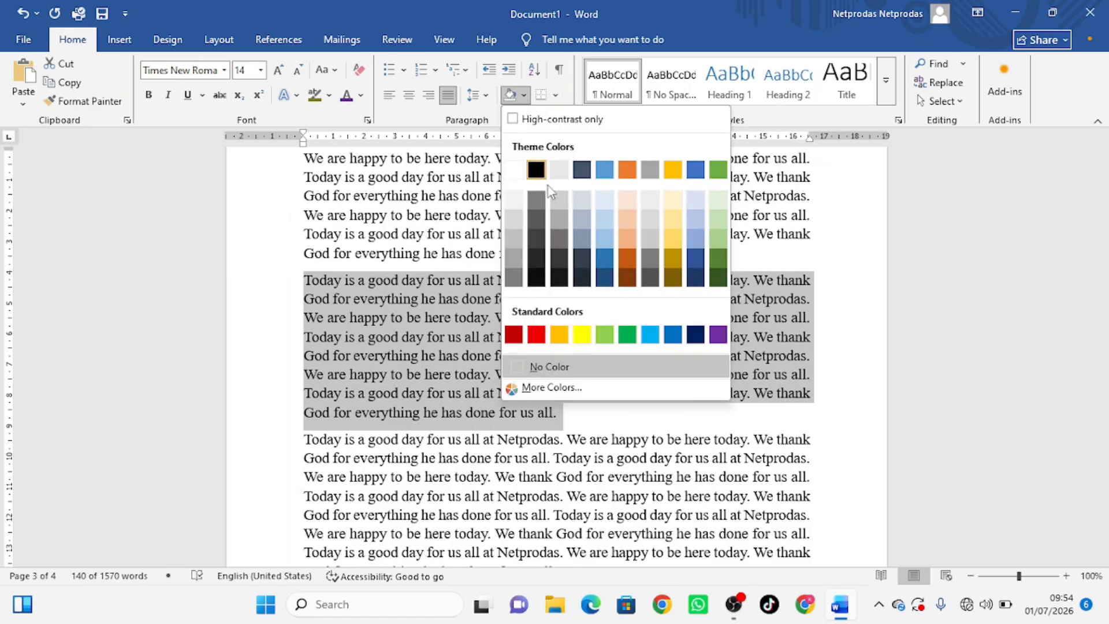
pyautogui.click(626, 334)
pyautogui.click(523, 215)
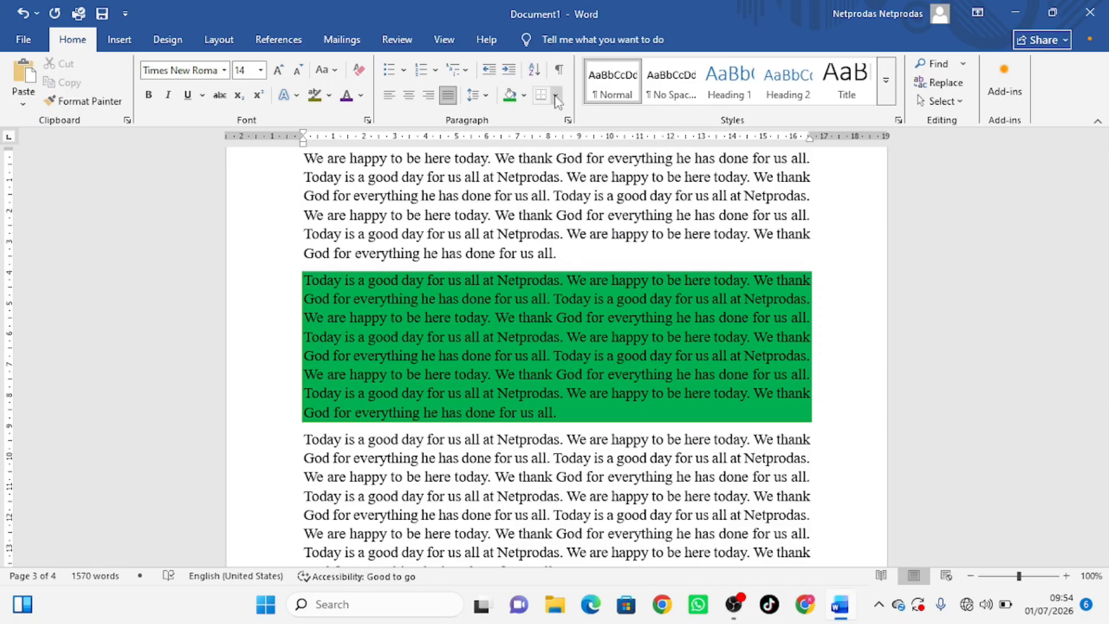
# - Apply all borders to the four NETPRODAS lines on the last page
pyautogui.scroll(-15, 571, 332)
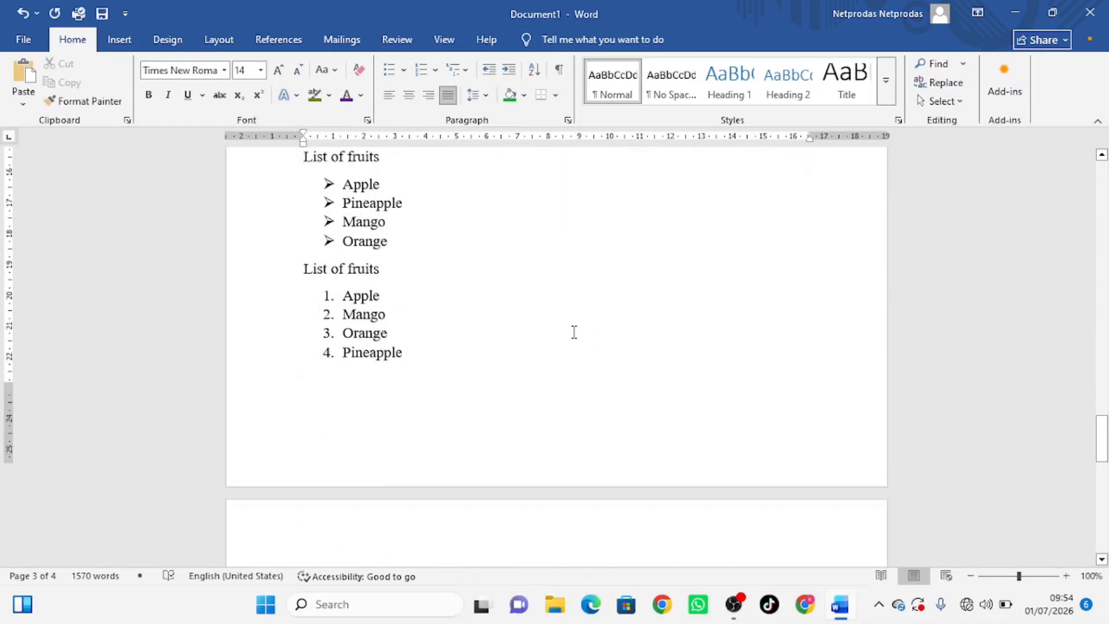
pyautogui.scroll(2, 572, 332)
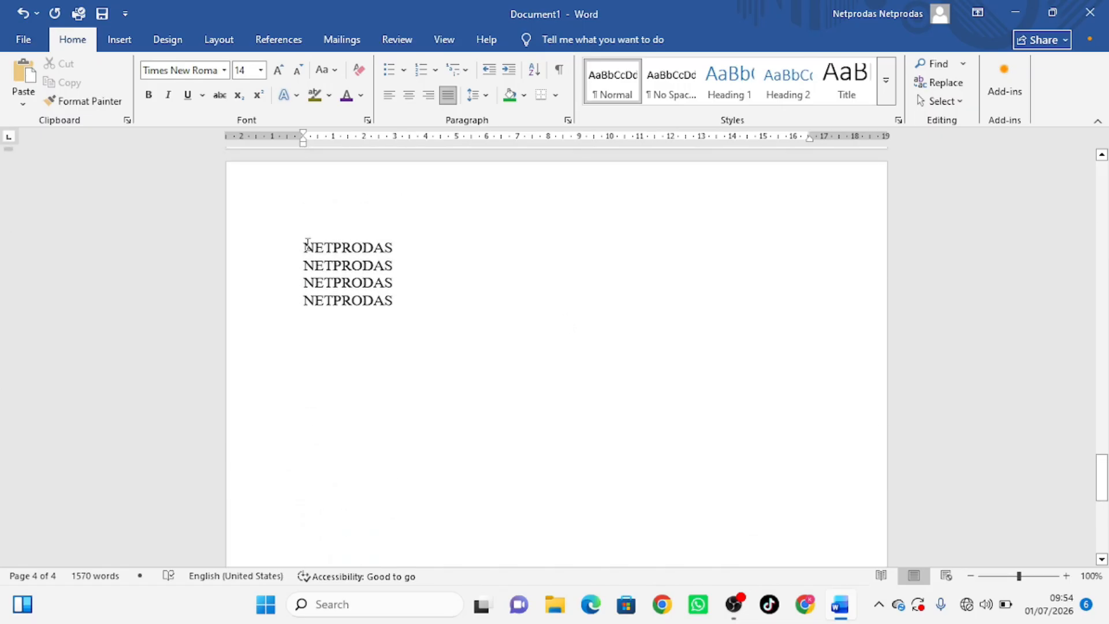
pyautogui.moveTo(301, 245); pyautogui.dragTo(365, 311)
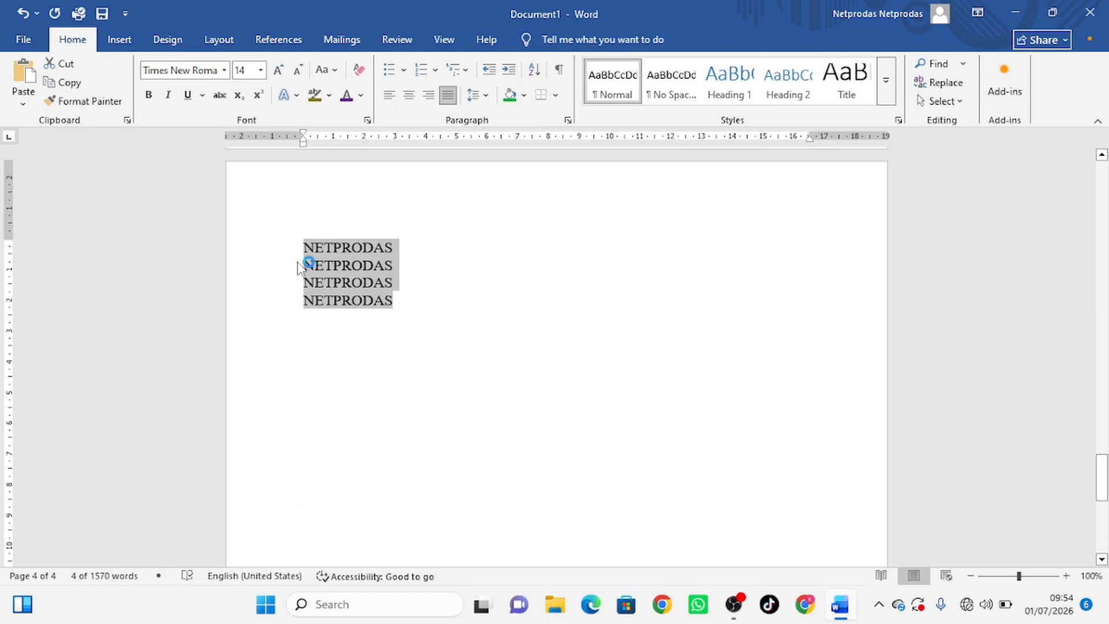
pyautogui.click(555, 96)
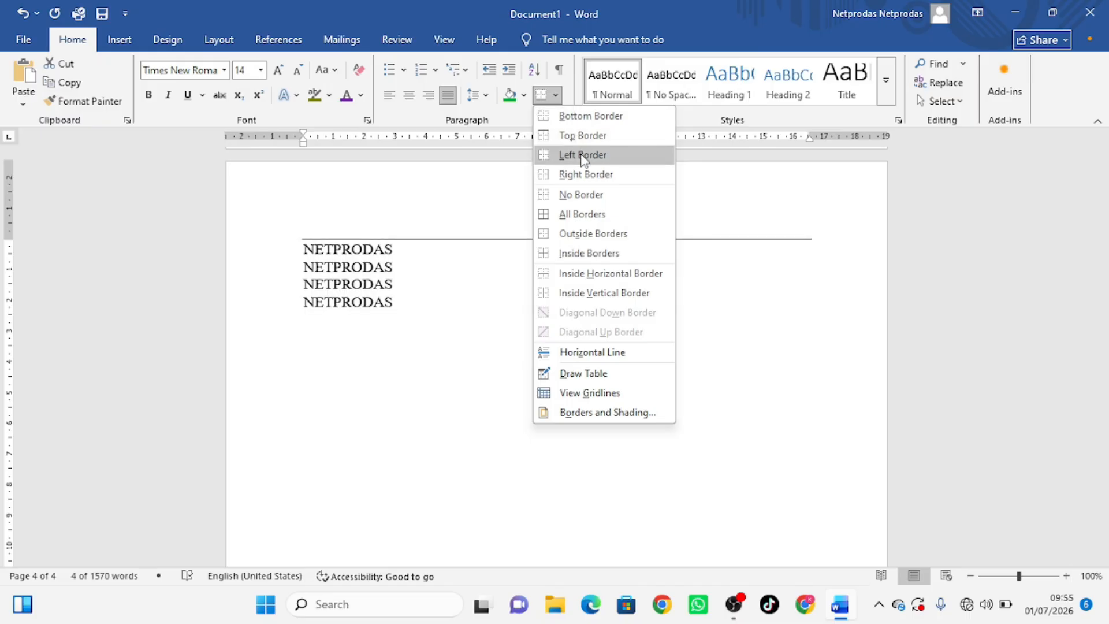
pyautogui.click(579, 219)
pyautogui.click(367, 289)
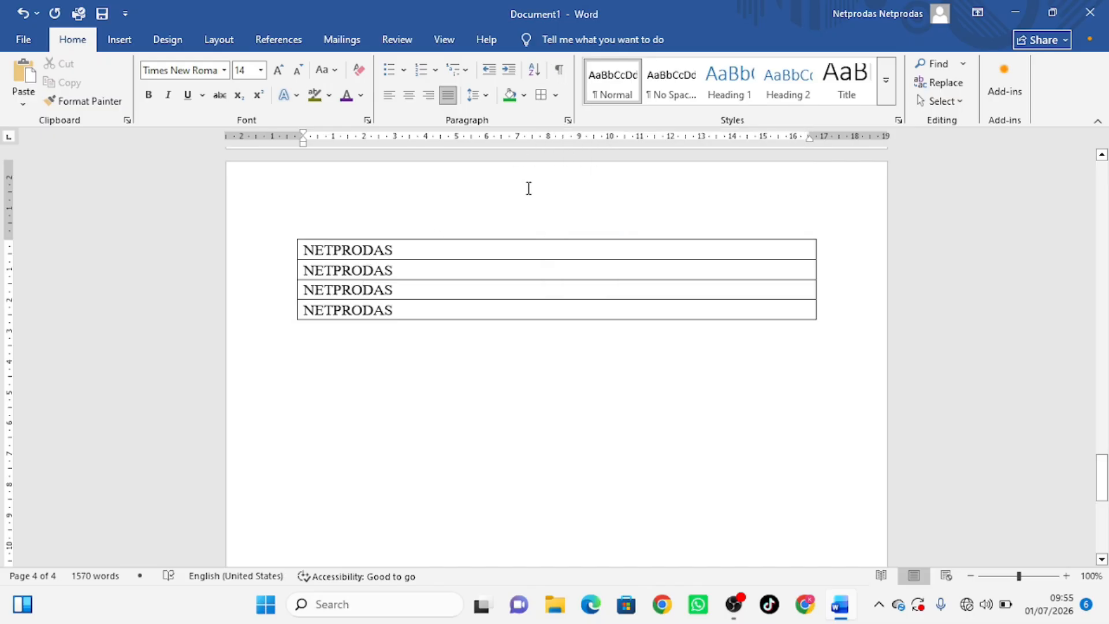
# - Show the paragraph and formatting marks, review them through the fruit lists and body paragraphs, and hide them again
pyautogui.click(559, 71)
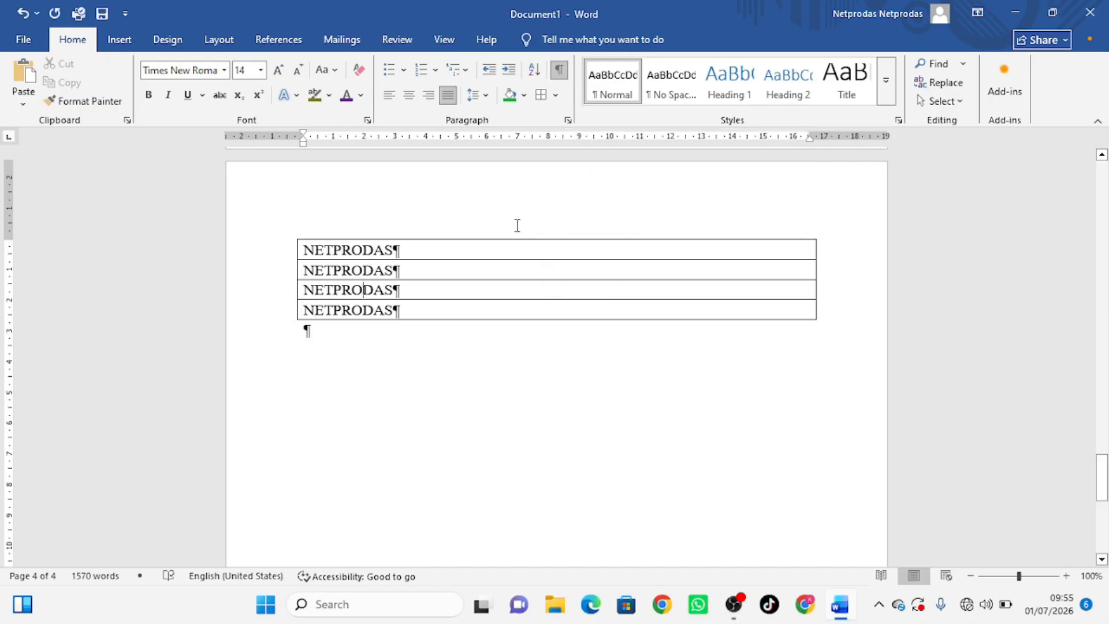
pyautogui.scroll(6, 517, 226)
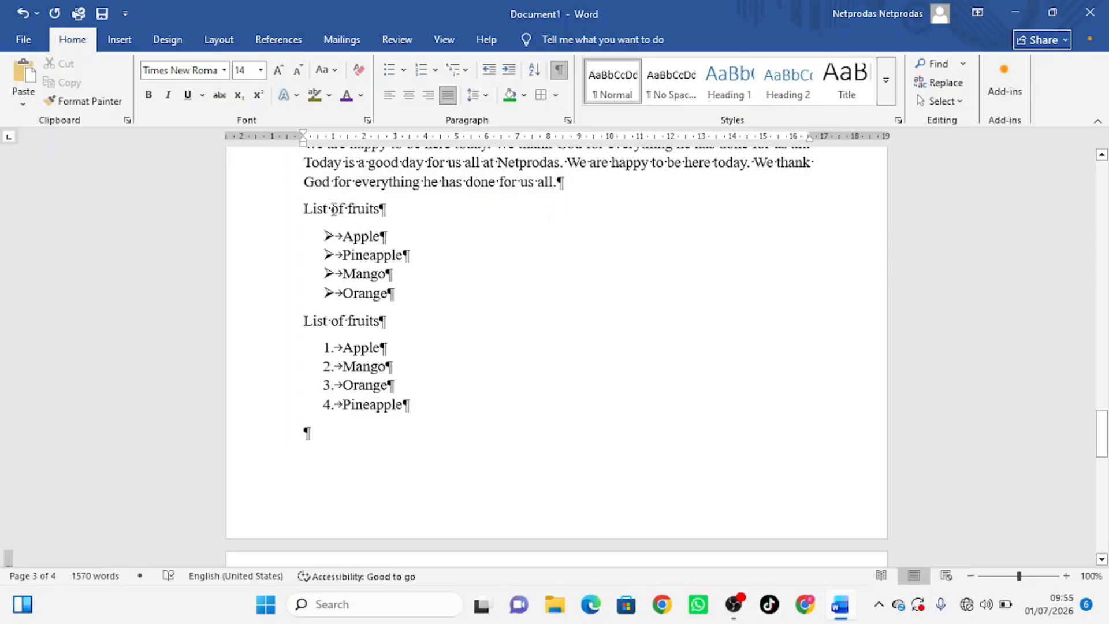
pyautogui.scroll(9, 411, 225)
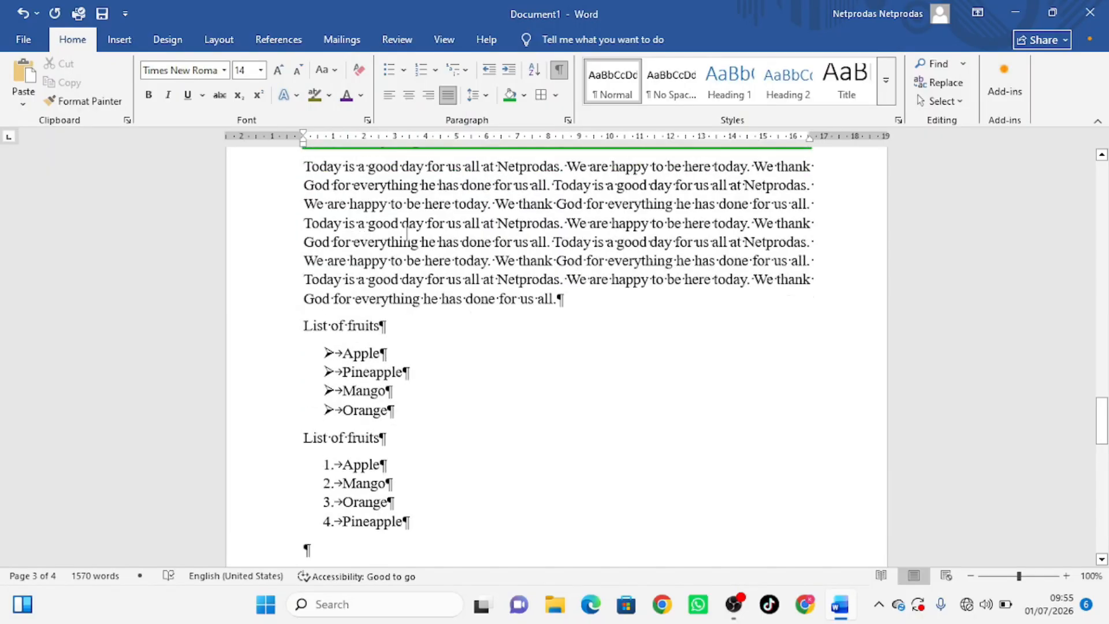
pyautogui.scroll(4, 546, 245)
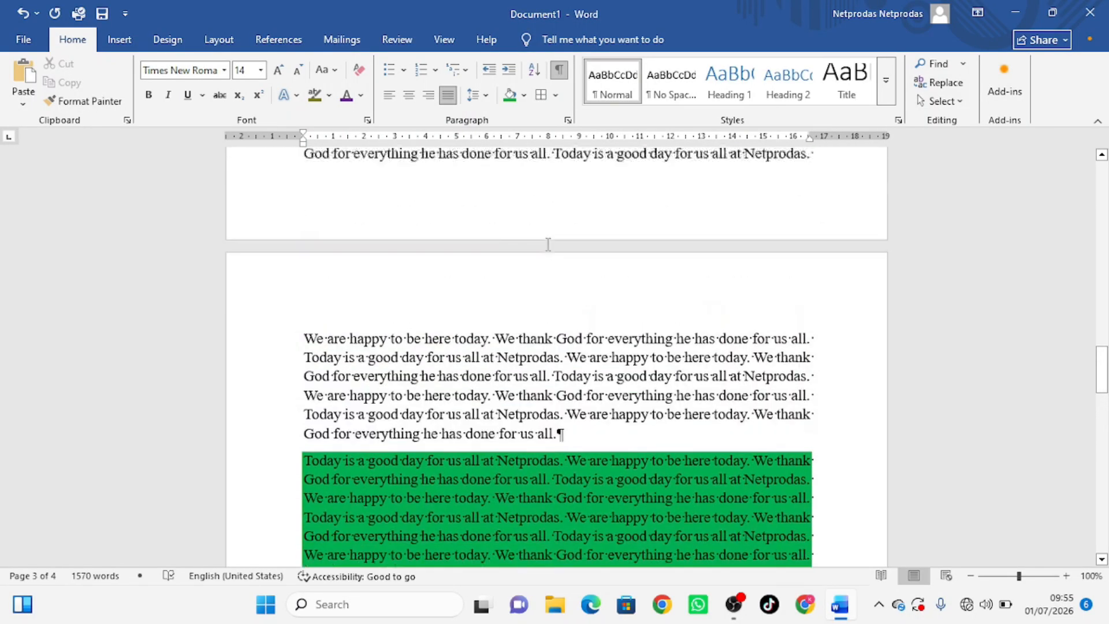
pyautogui.click(559, 71)
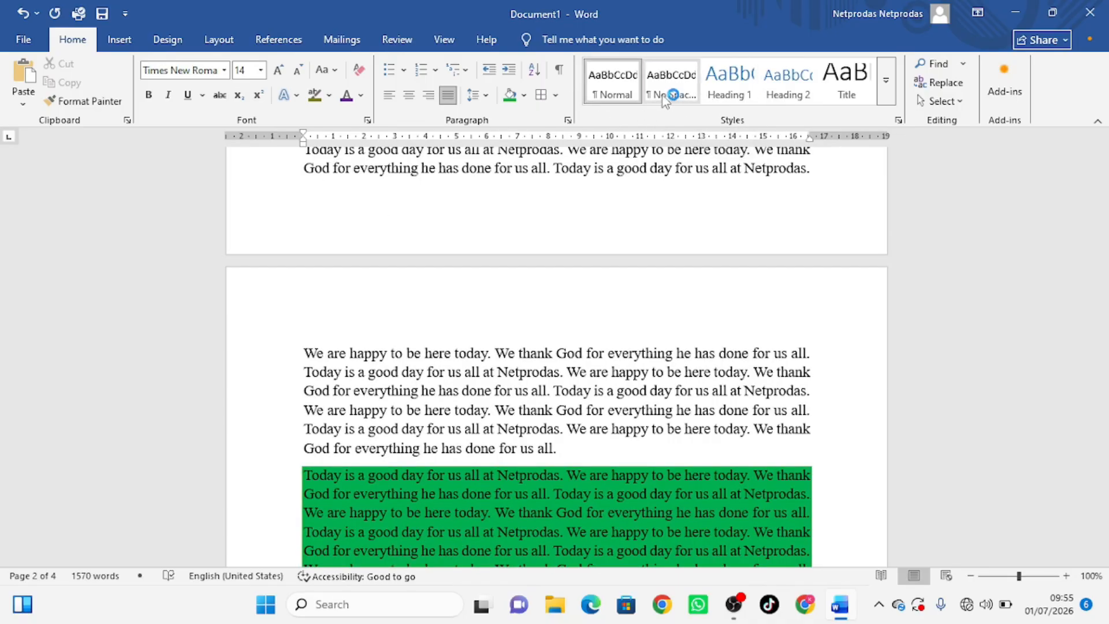
# - Apply the Intense Quote style to the paragraph directly above the green-shaded one
pyautogui.click(289, 45)
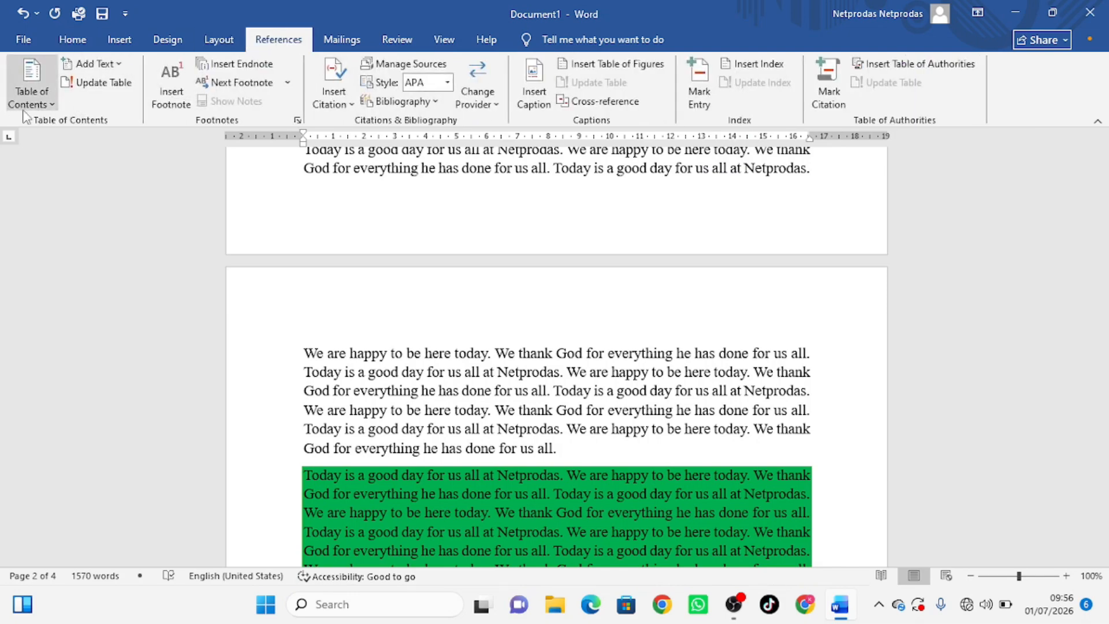
pyautogui.click(79, 46)
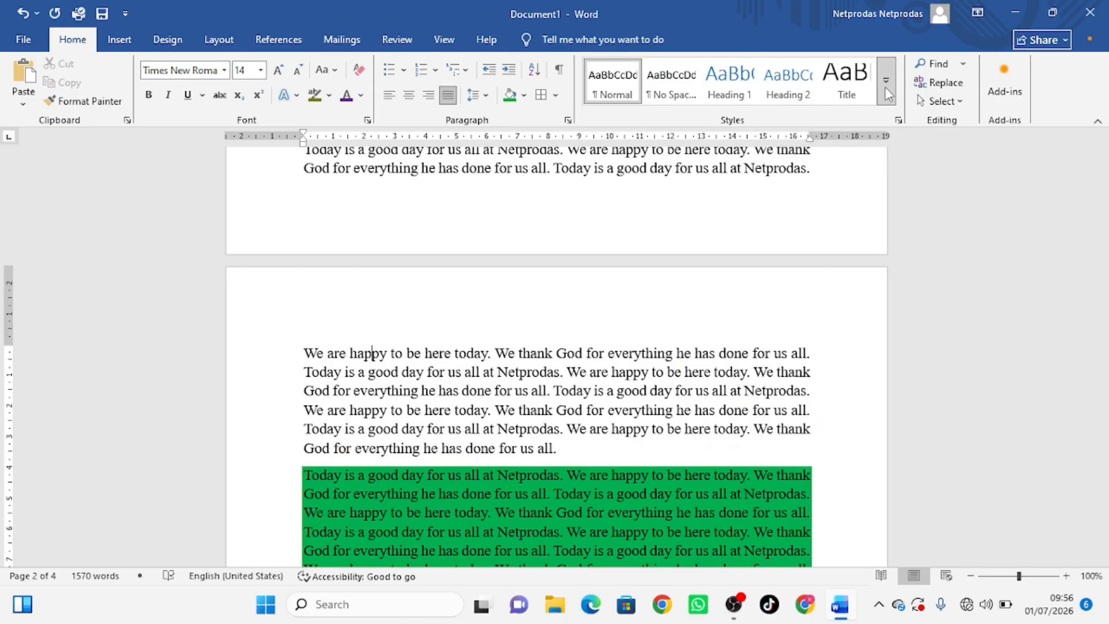
pyautogui.click(885, 96)
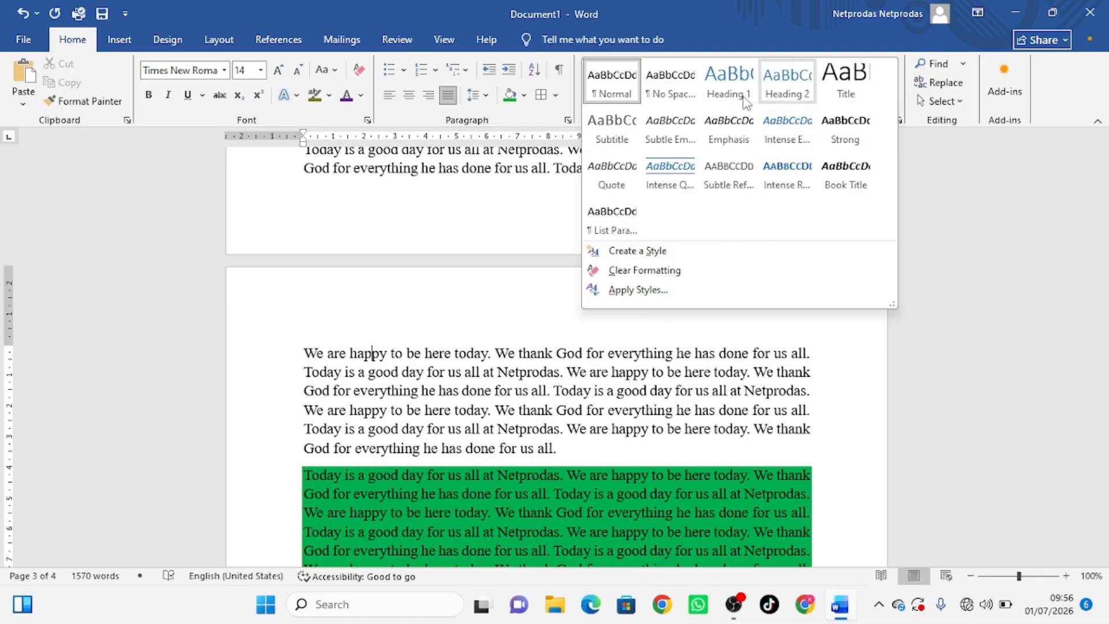
pyautogui.click(663, 176)
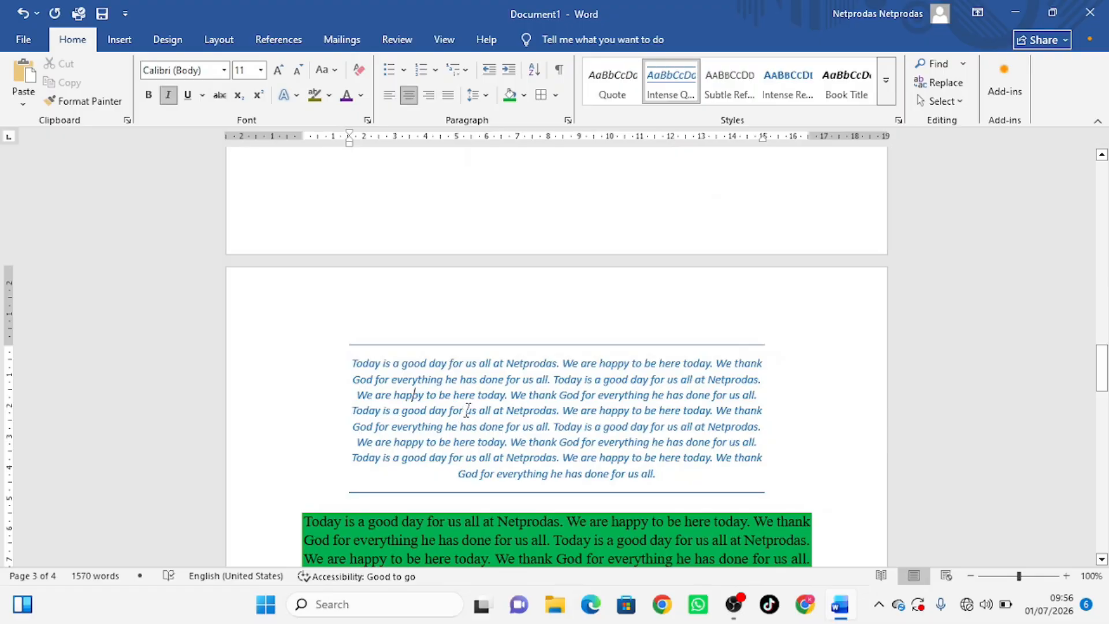
pyautogui.scroll(-3, 468, 410)
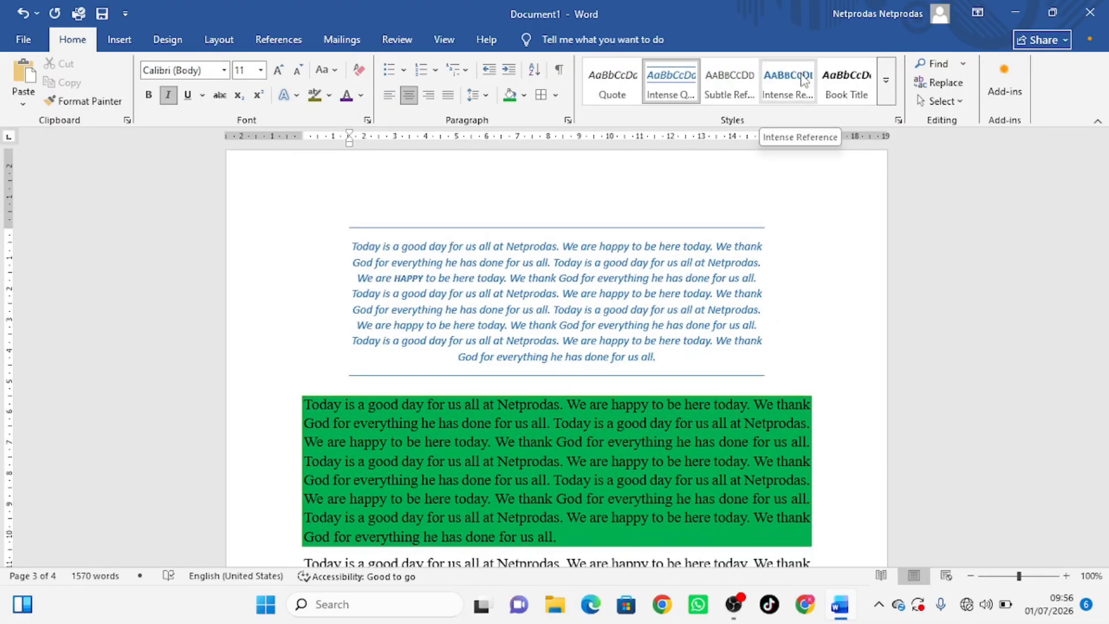
# - Search the document for the word "TODAY", starting from the end of the last paragraph on page 2, and clear the search
pyautogui.scroll(10, 607, 289)
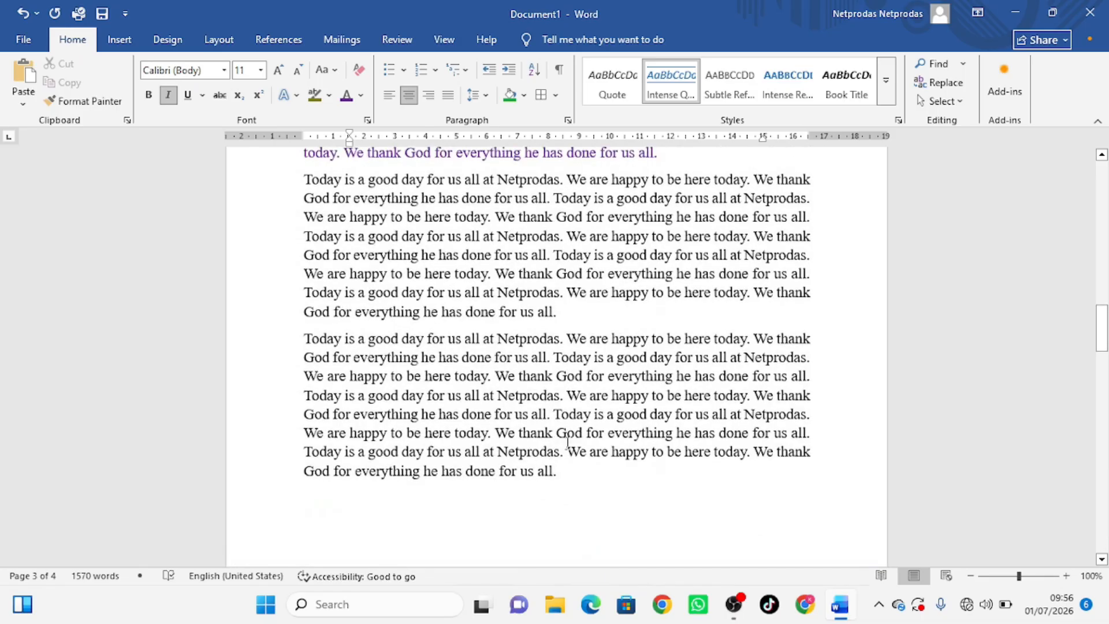
pyautogui.click(572, 471)
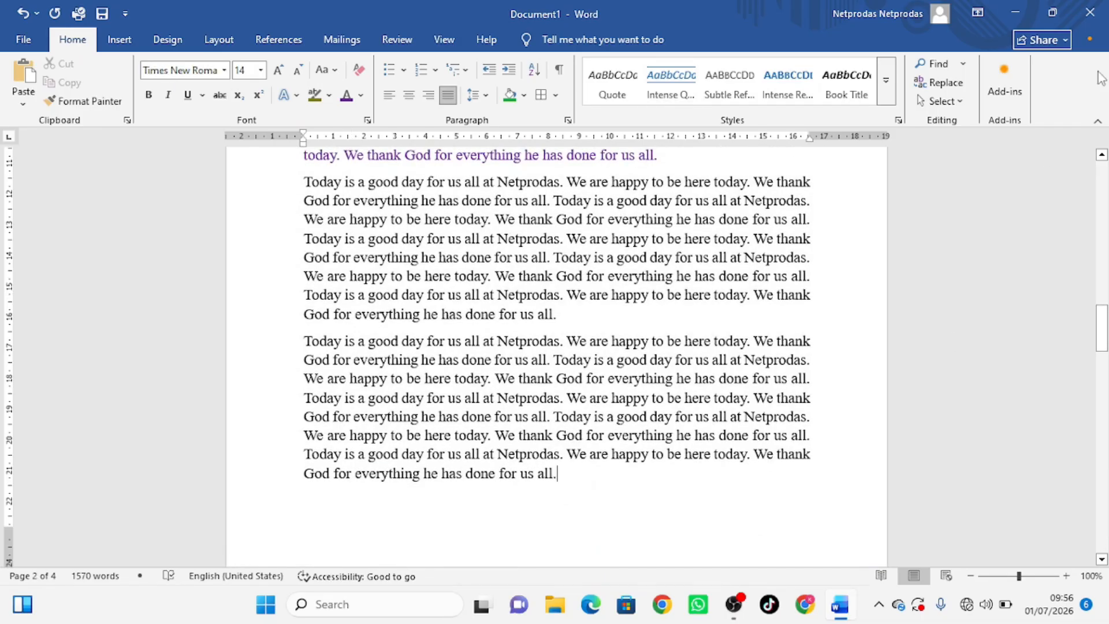
pyautogui.click(937, 63)
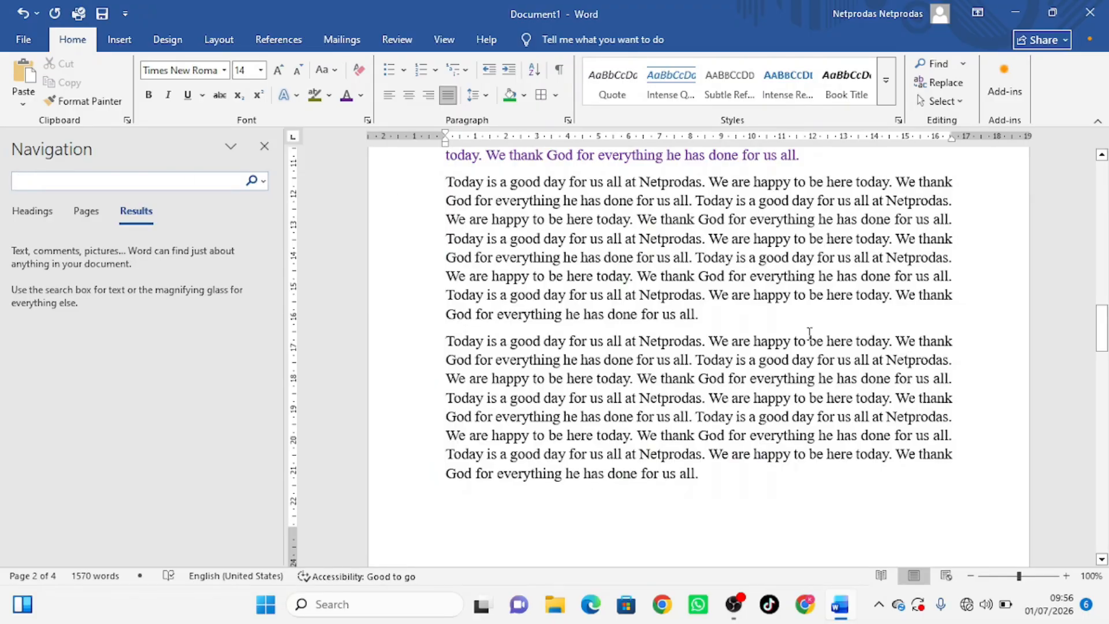
pyautogui.write('TODA')
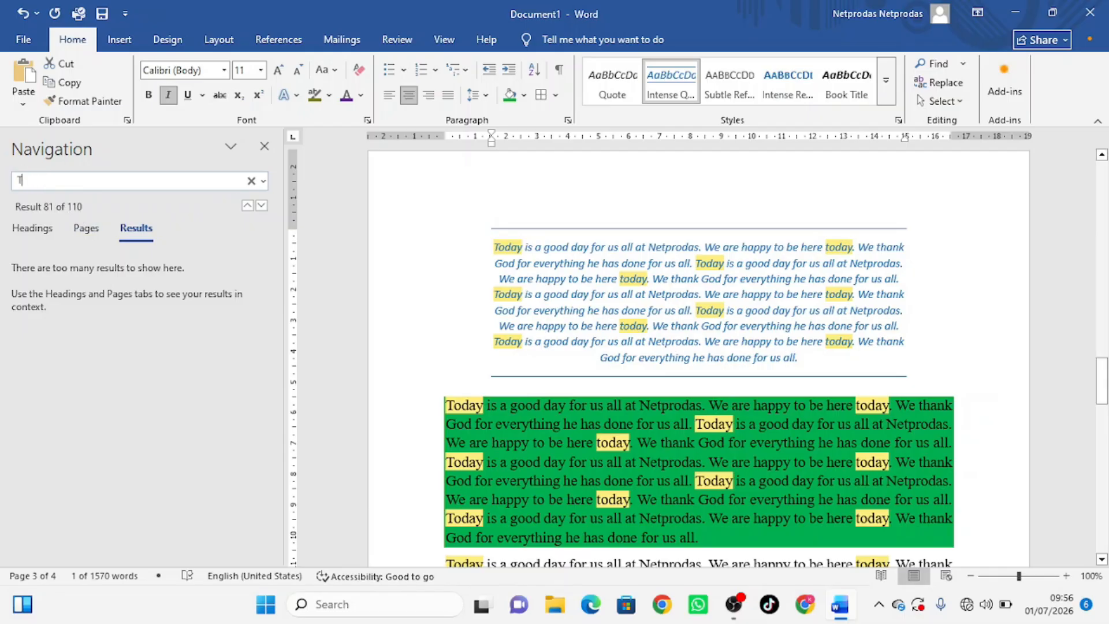
pyautogui.press('Escape')
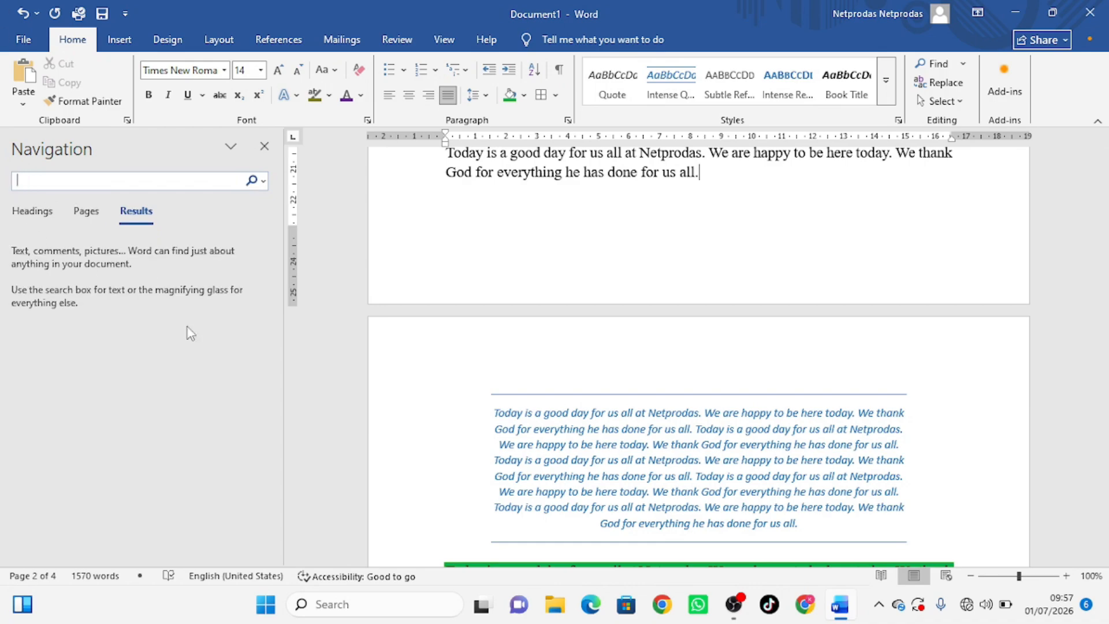
# - Close the search pane and replace two occurrences of "happy" with "glad" one at a time, starting from the first one on page 3
pyautogui.click(265, 183)
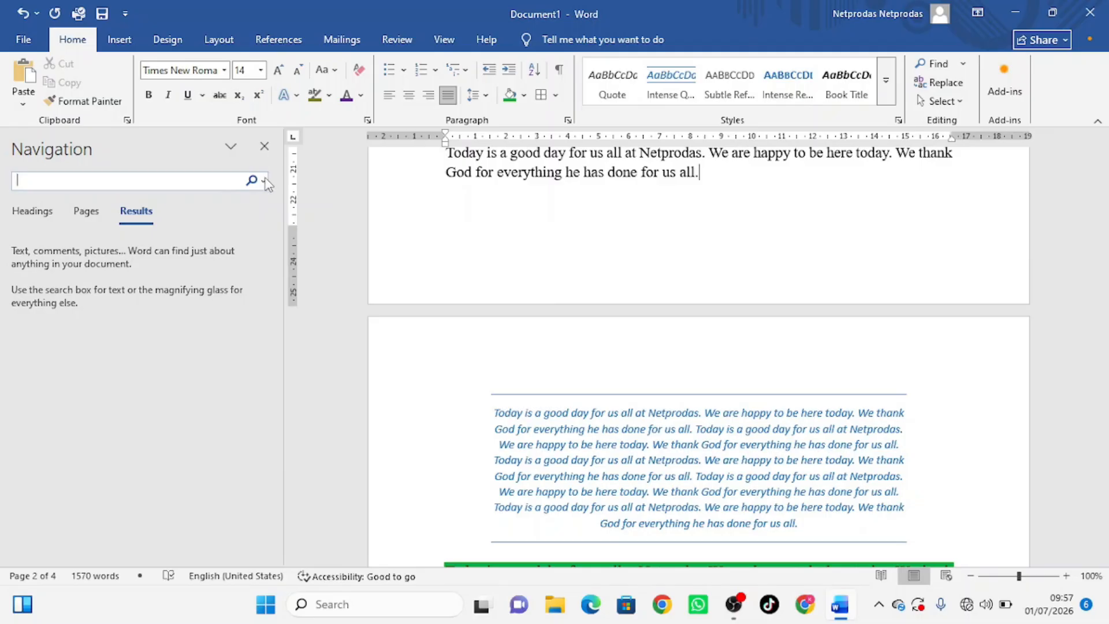
pyautogui.click(264, 147)
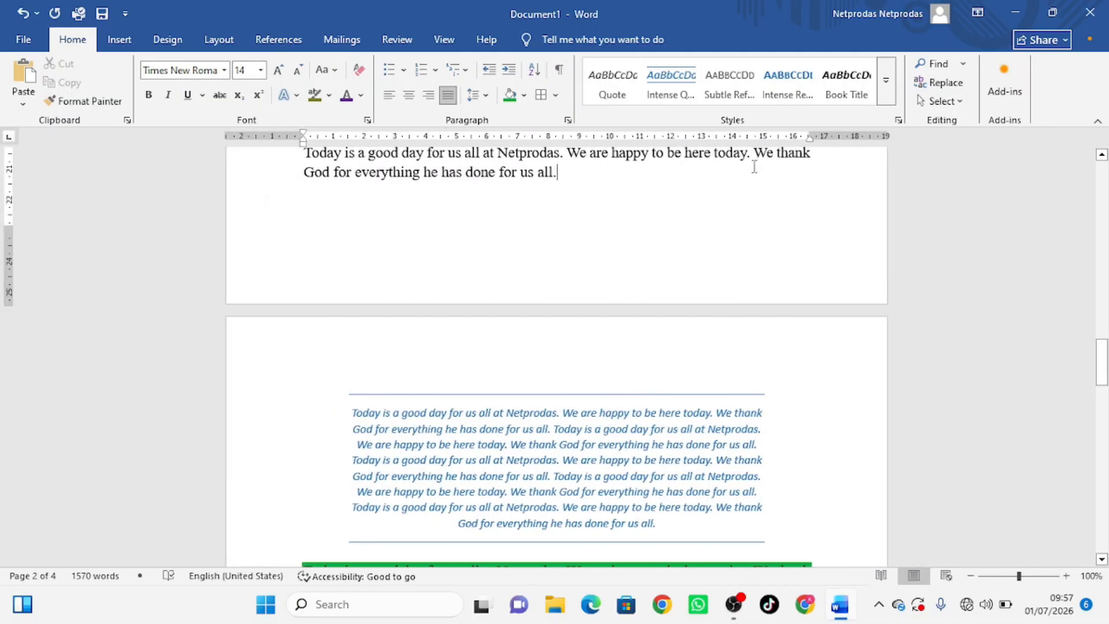
pyautogui.click(940, 85)
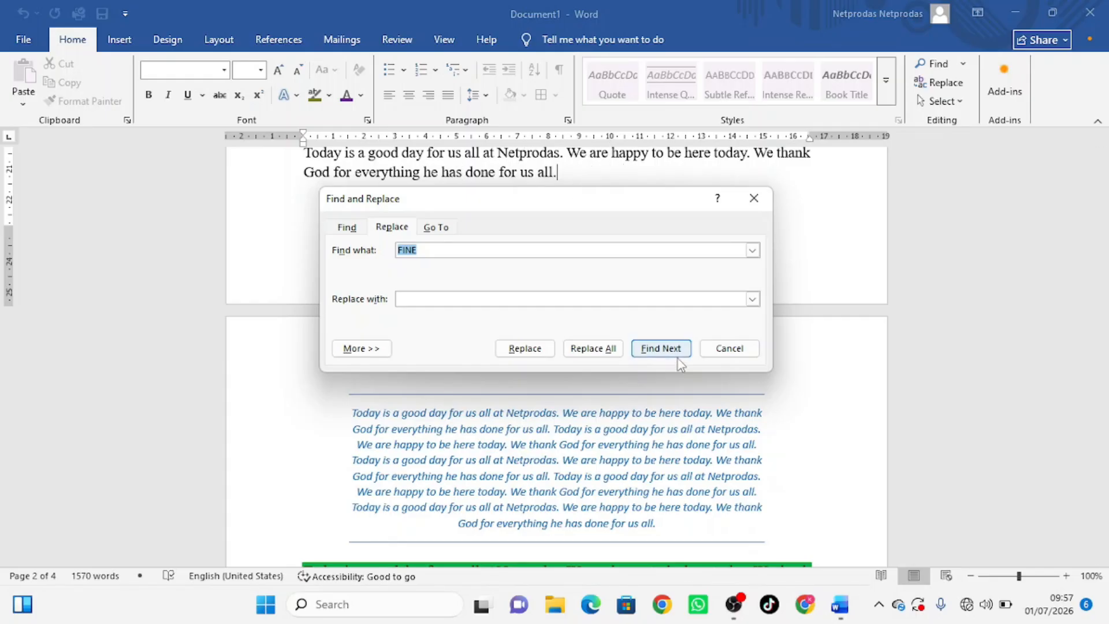
pyautogui.write('happy')
pyautogui.click(503, 299)
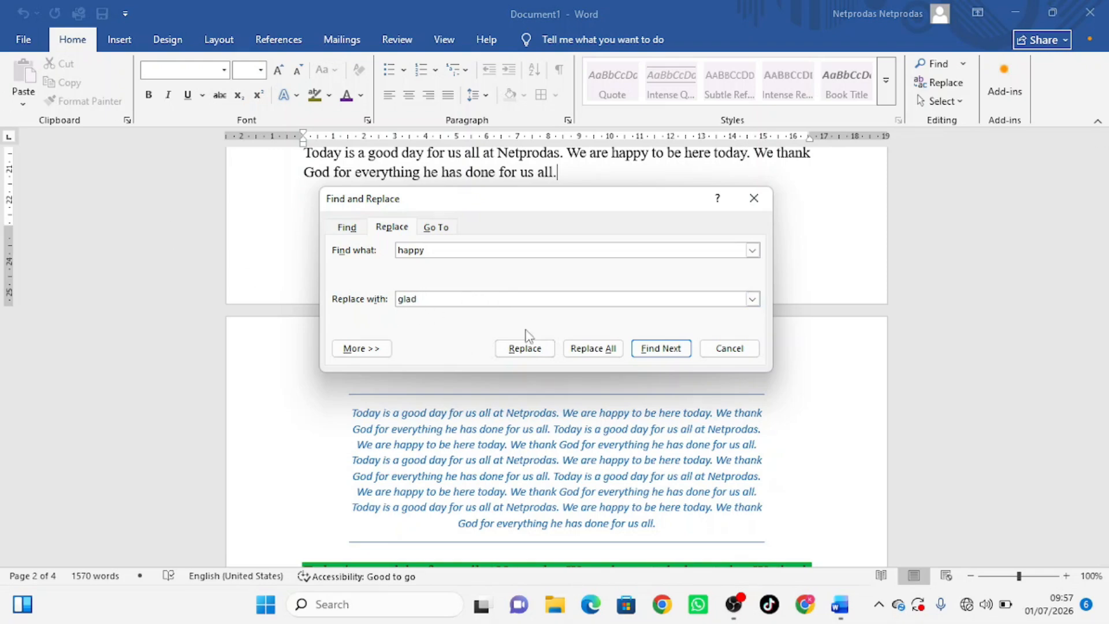
pyautogui.click(661, 348)
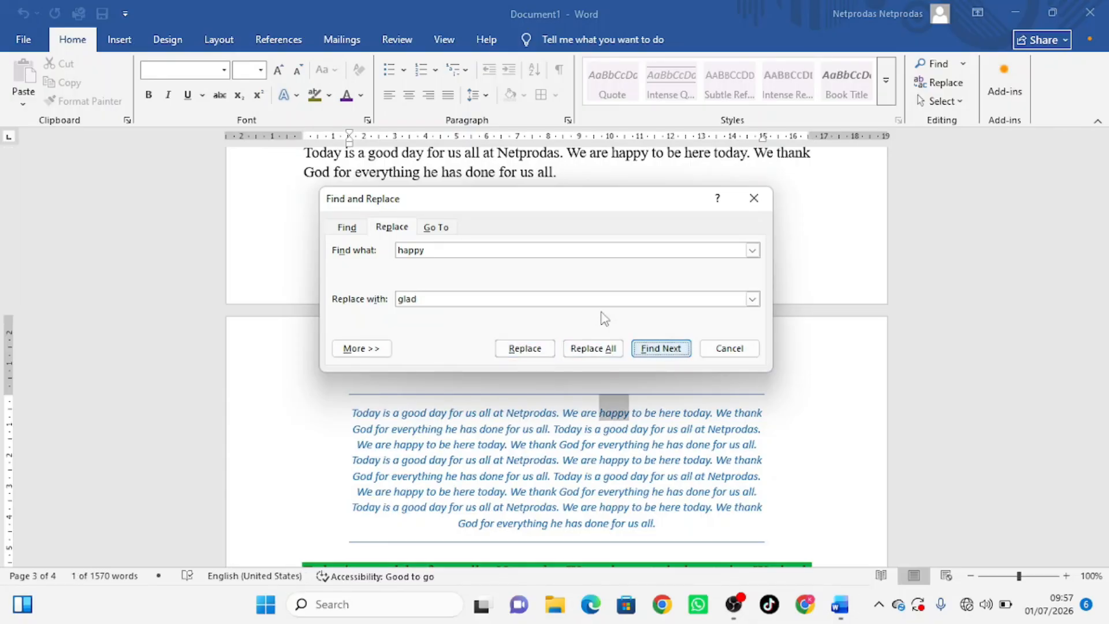
pyautogui.click(518, 352)
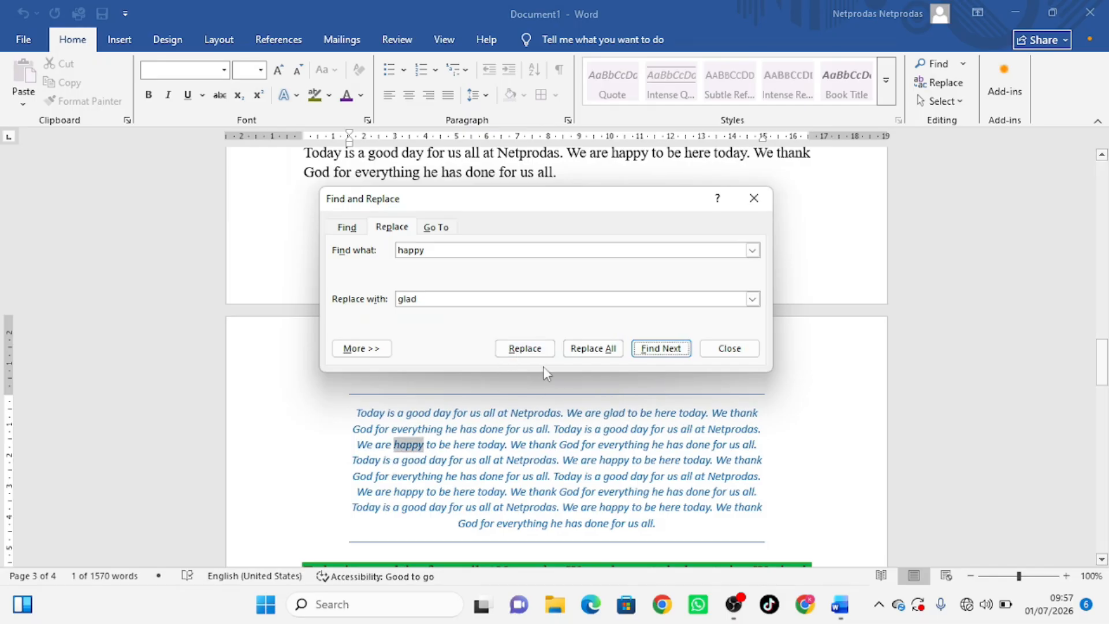
pyautogui.click(531, 351)
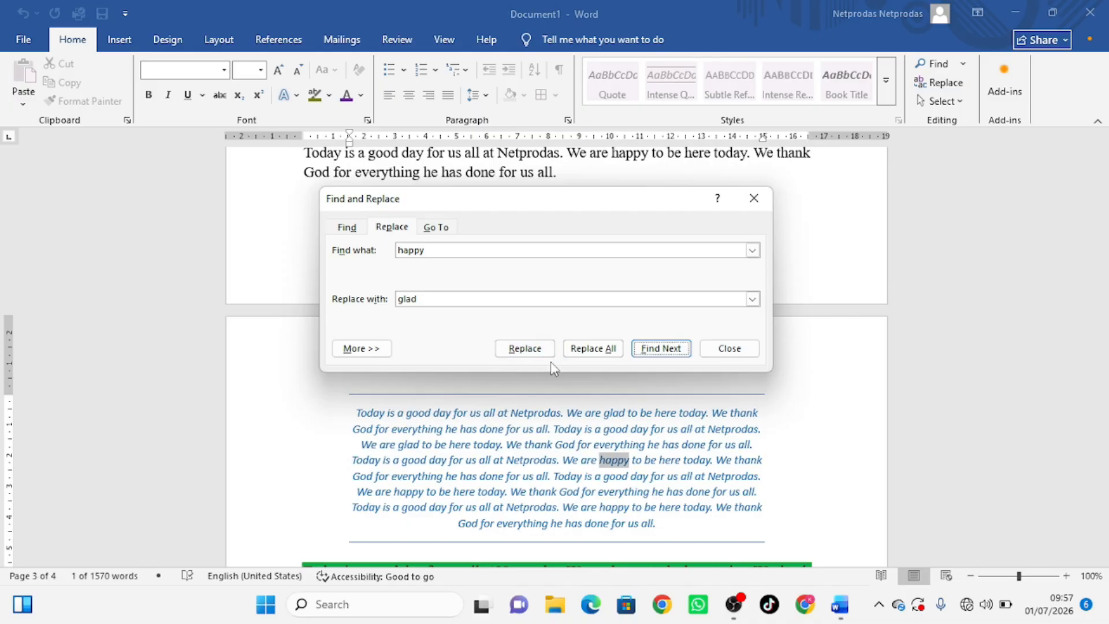
# - Replace all remaining occurrences of "happy" with "glad" and review the changed paragraphs across the document
pyautogui.click(600, 354)
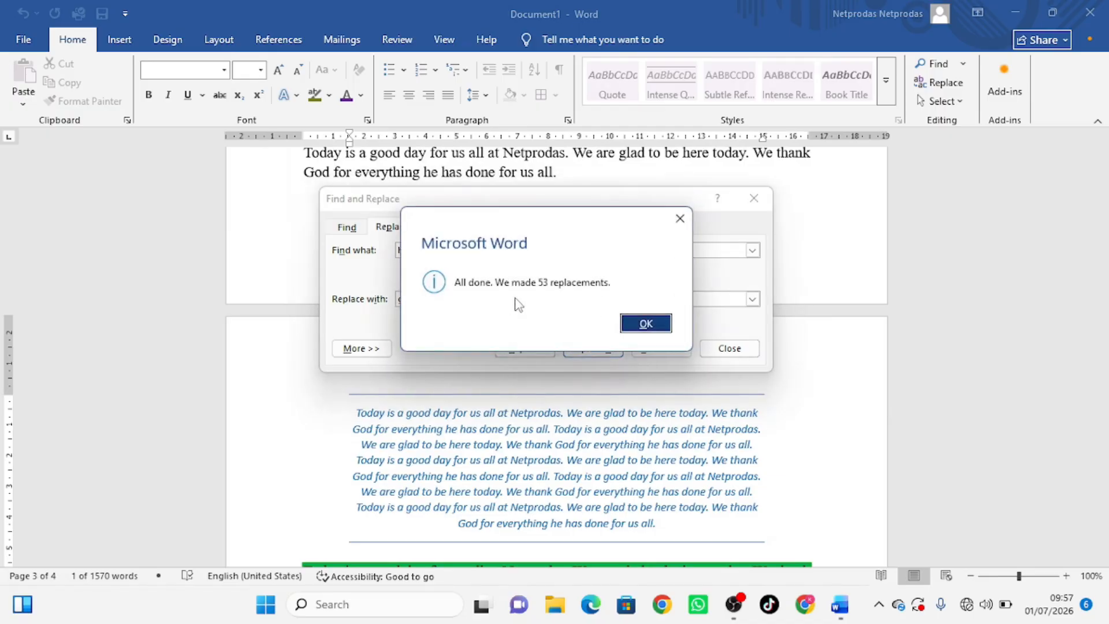
pyautogui.click(646, 324)
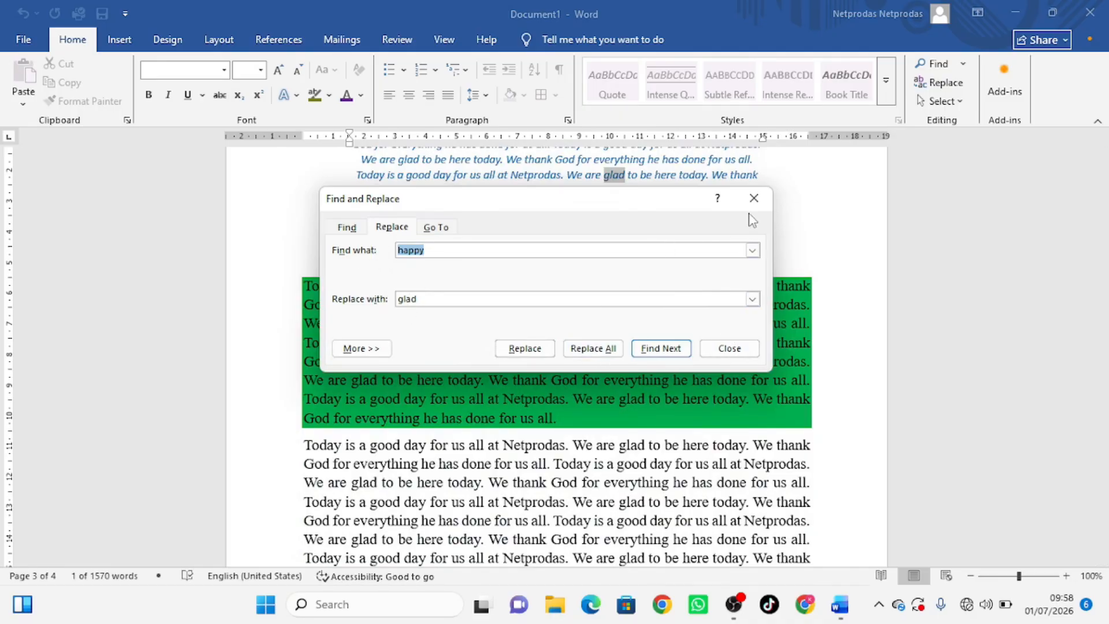
pyautogui.click(754, 198)
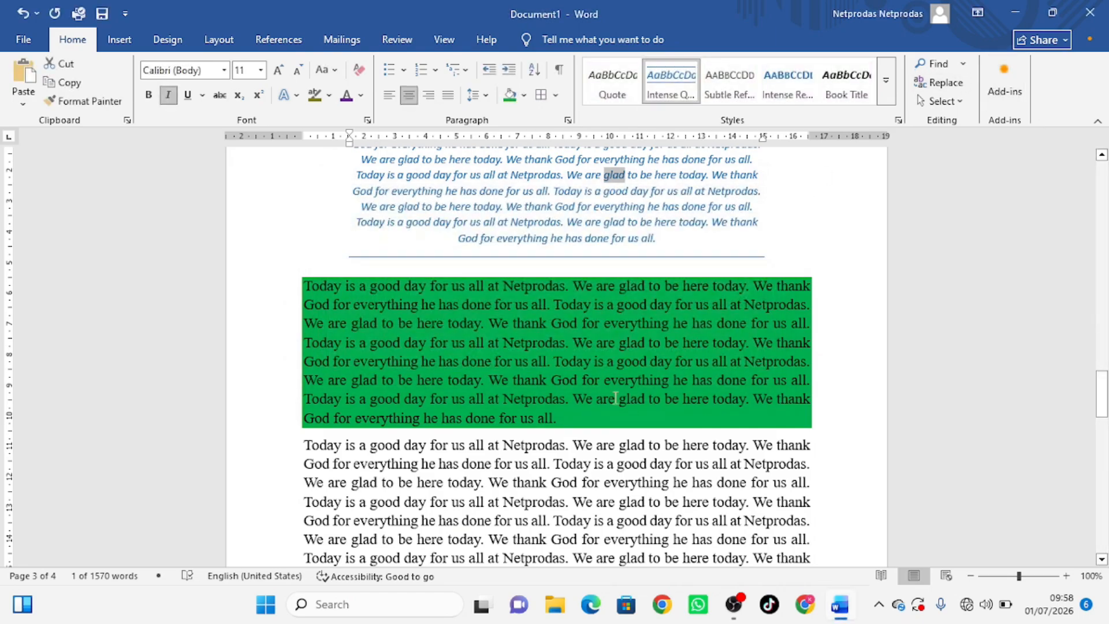
pyautogui.scroll(10, 599, 350)
pyautogui.scroll(12, 599, 350)
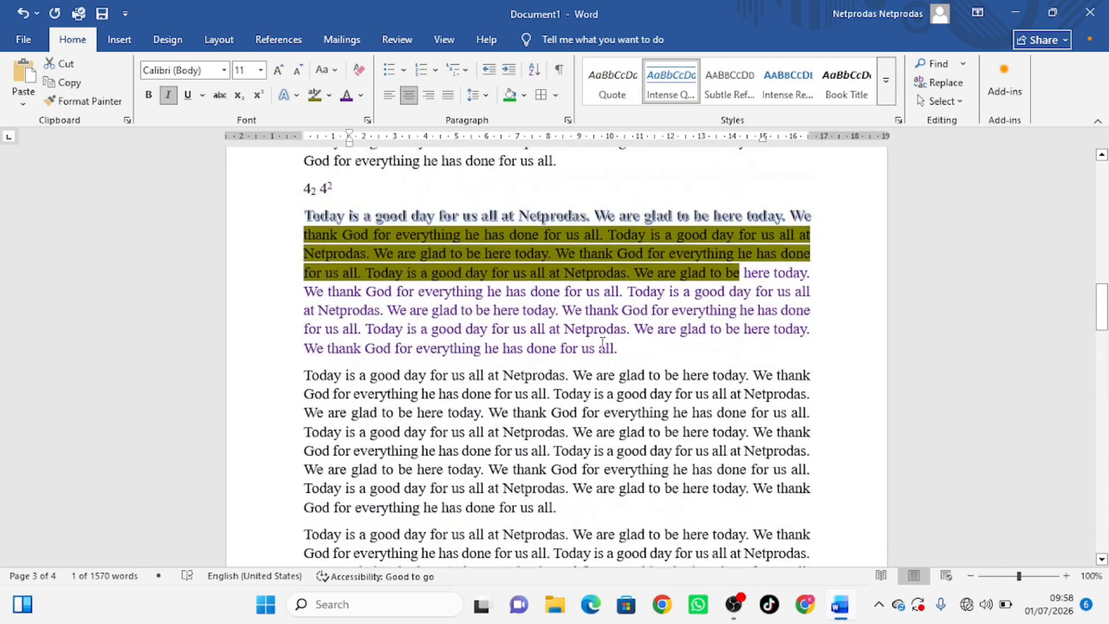
pyautogui.scroll(-7, 818, 264)
pyautogui.scroll(-8, 818, 264)
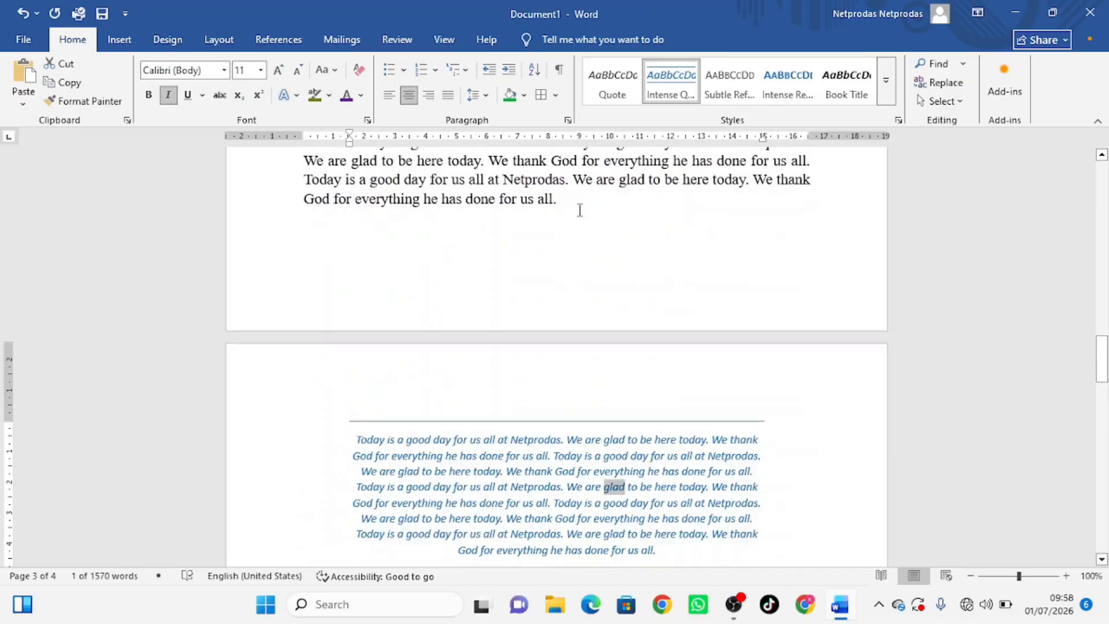
# - Place the cursor at the end of the last paragraph on page 2 and select the entire document
pyautogui.click(580, 203)
pyautogui.click(950, 99)
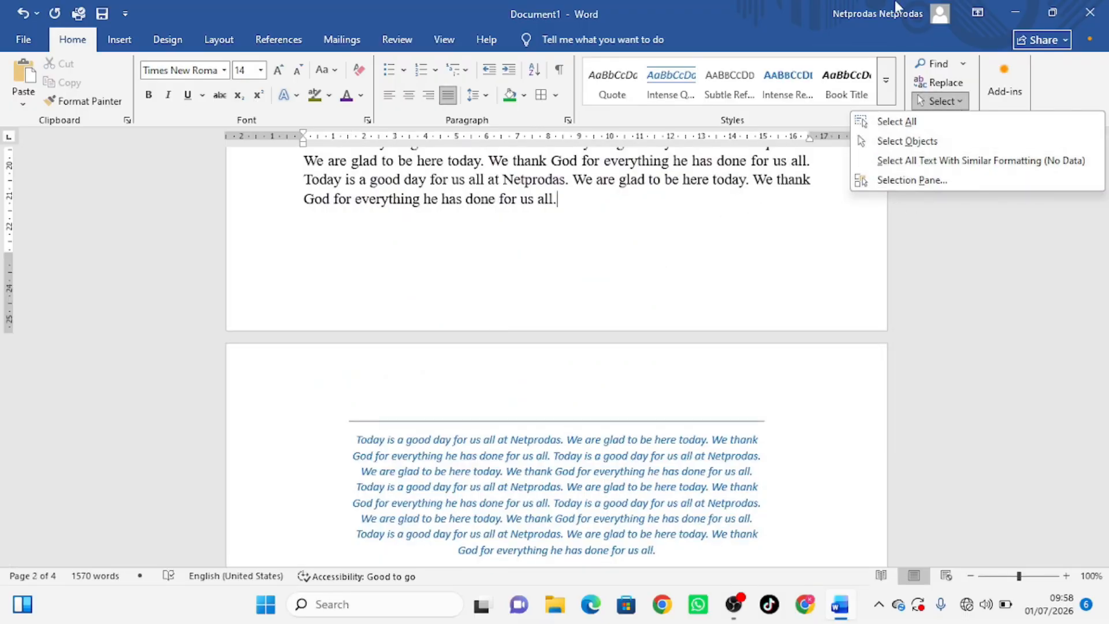
pyautogui.click(895, 123)
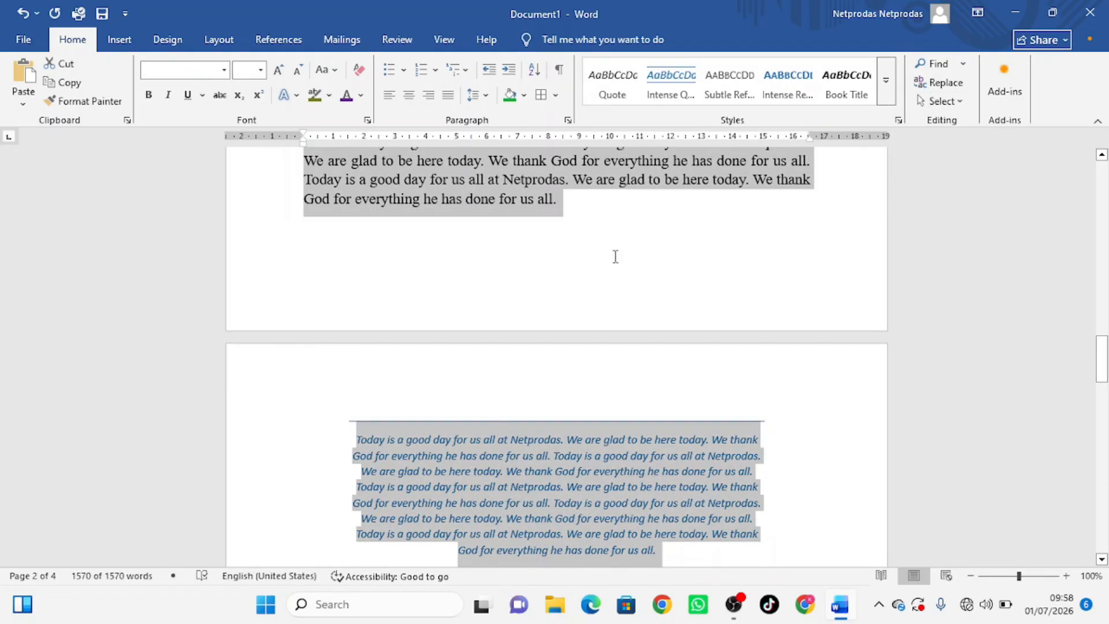
# - Switch the Select Objects mode on and off again, and clear the selection of the whole document
pyautogui.click(938, 101)
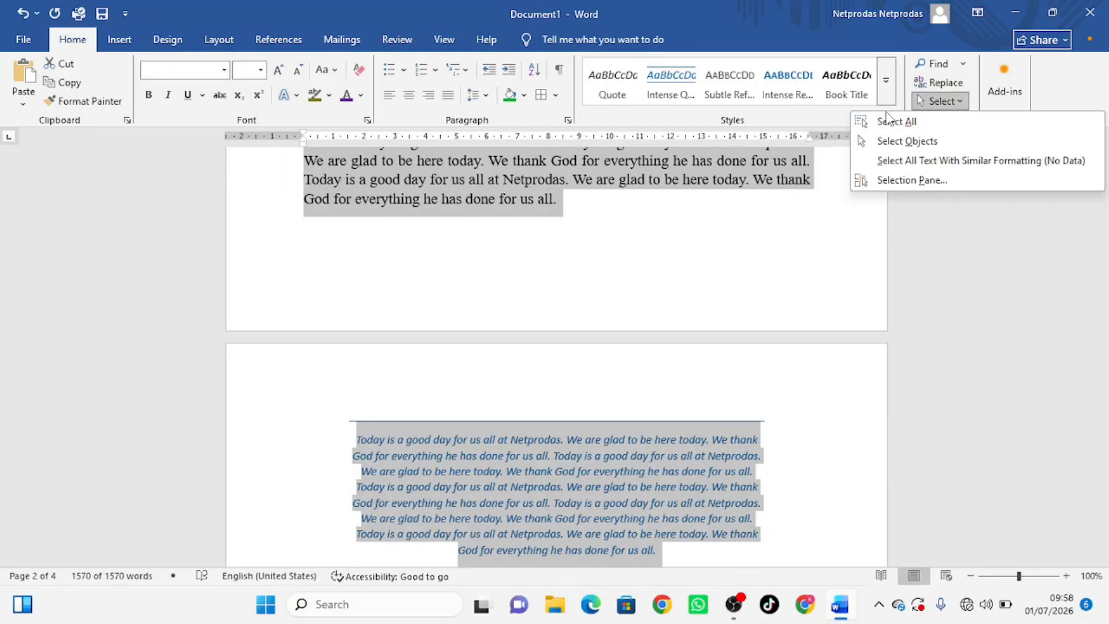
pyautogui.click(905, 143)
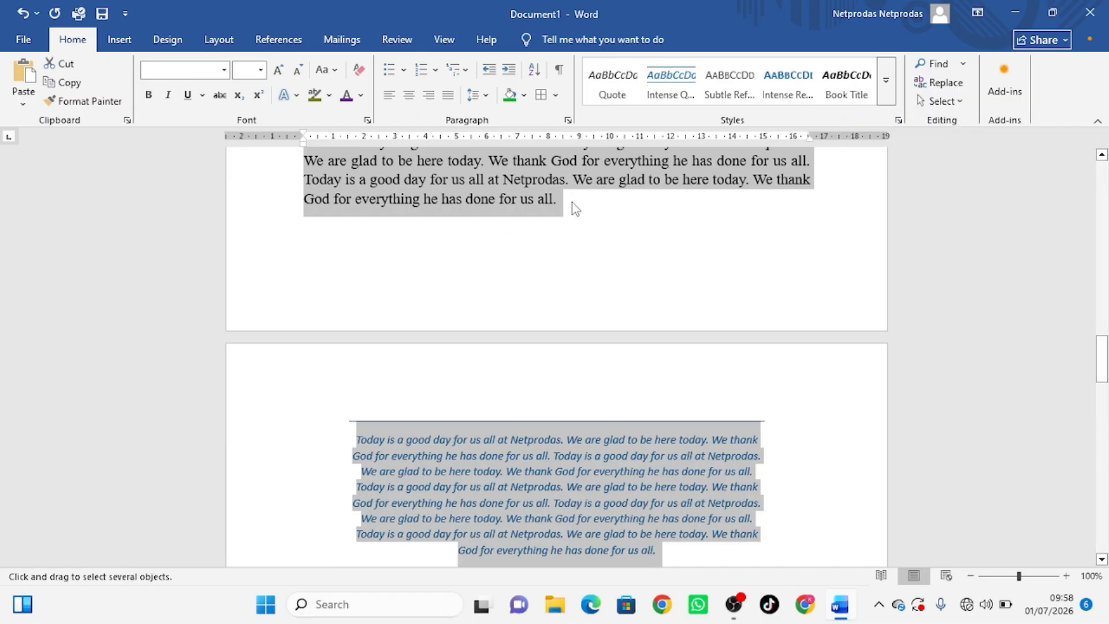
pyautogui.scroll(1, 578, 203)
pyautogui.scroll(5, 578, 204)
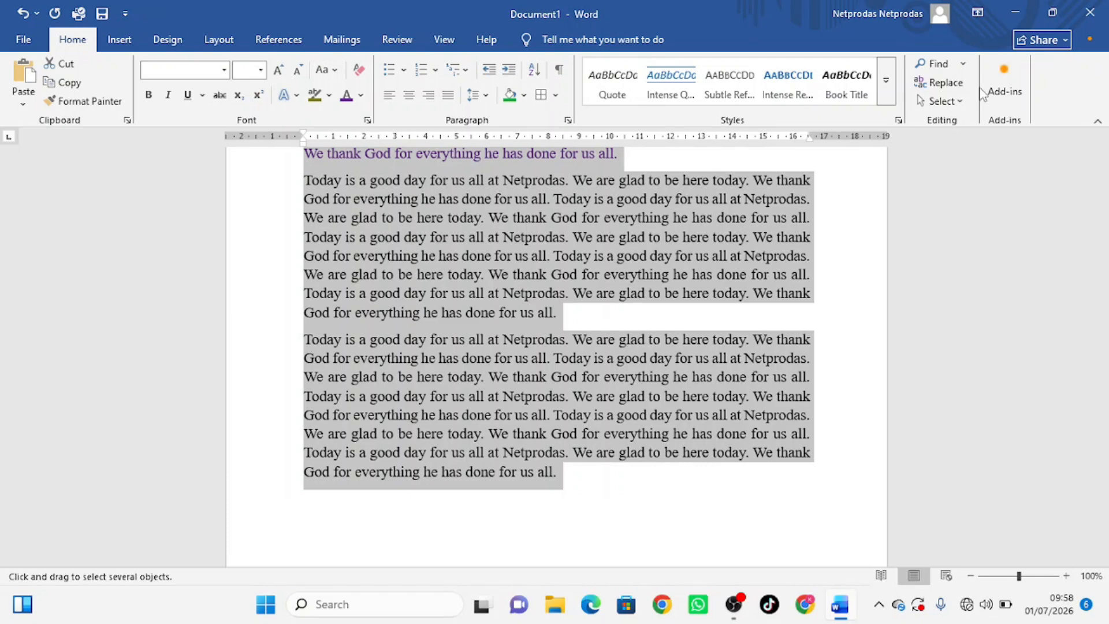
pyautogui.click(962, 103)
pyautogui.click(925, 147)
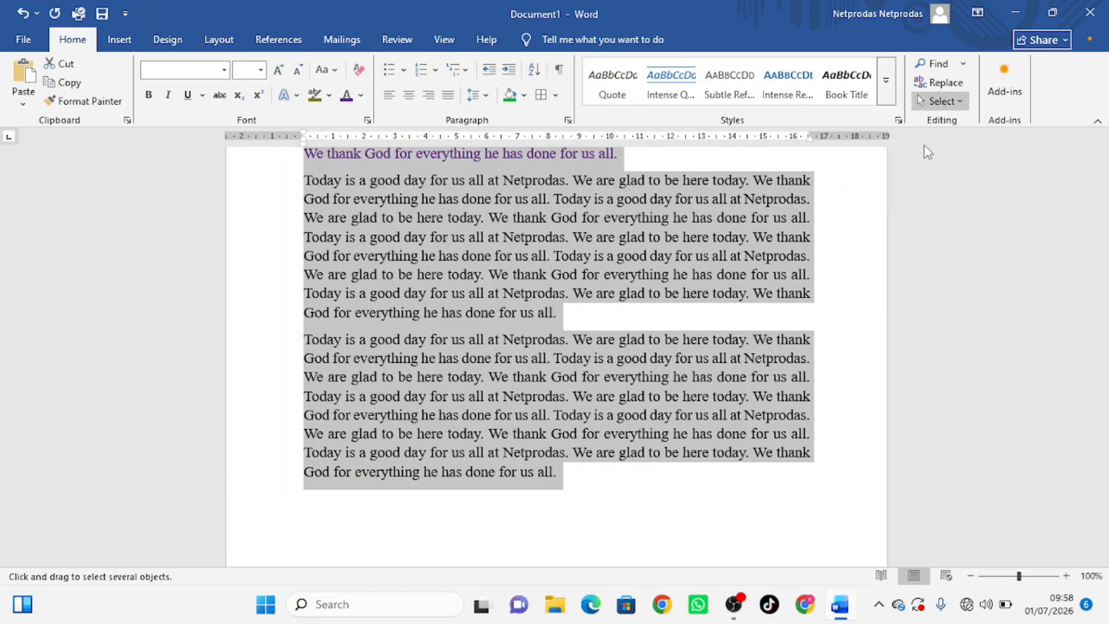
pyautogui.scroll(2, 501, 270)
pyautogui.click(501, 351)
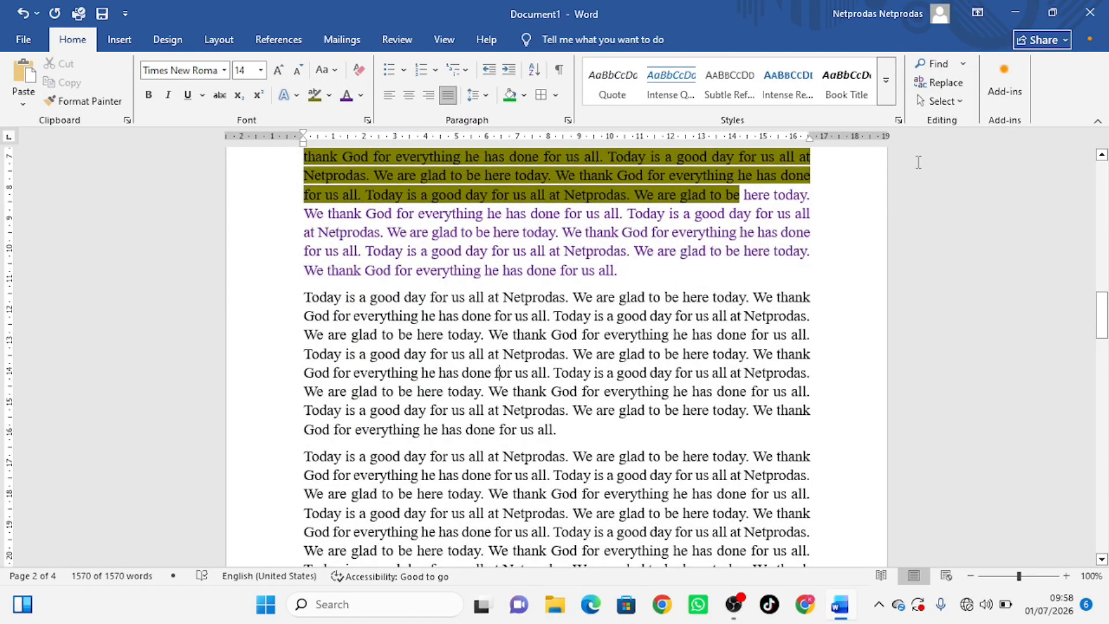
# - Draw a rectangle about 3 cm high and 5.4 cm wide over the paragraph below the purple text and wrap it behind the text
pyautogui.click(123, 43)
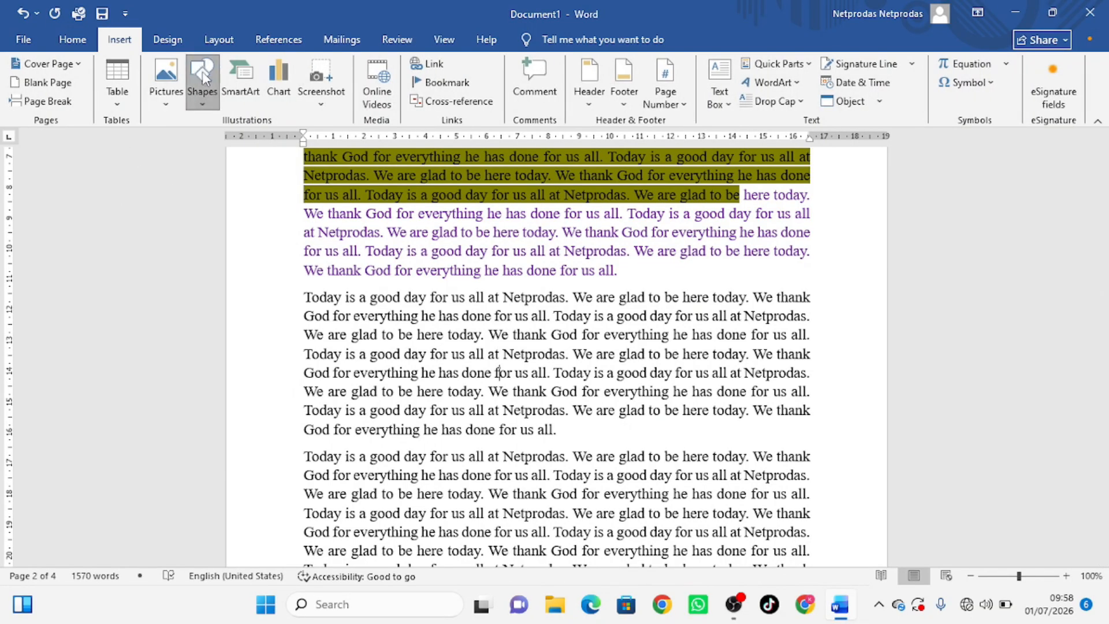
pyautogui.click(202, 81)
pyautogui.click(256, 139)
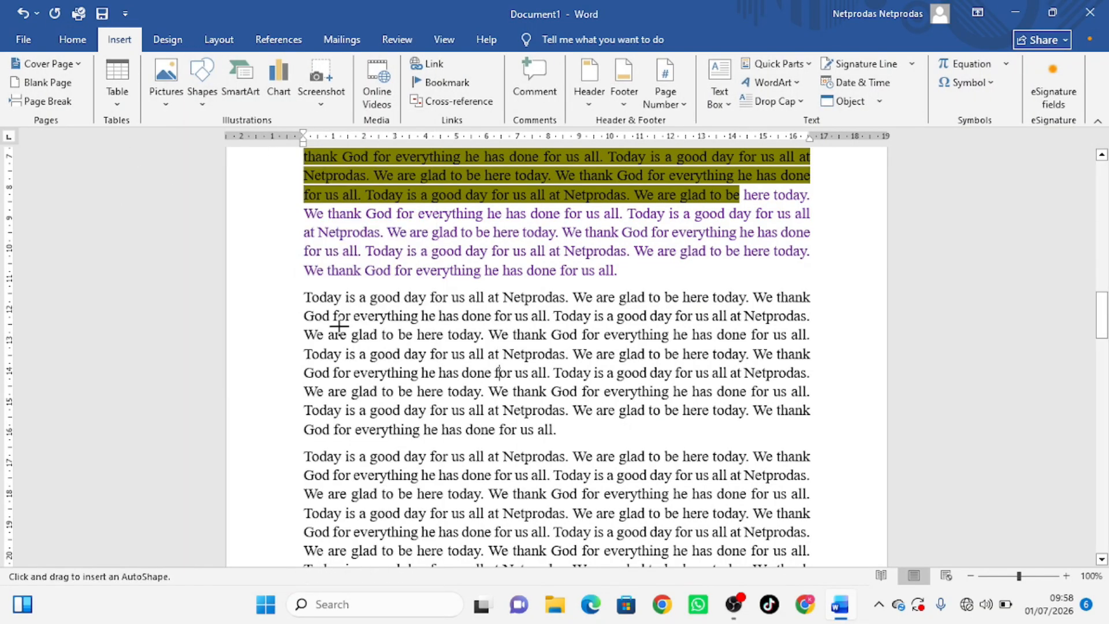
pyautogui.moveTo(337, 311)
pyautogui.mouseDown()
pyautogui.moveTo(505, 390)
pyautogui.moveTo(504, 404)
pyautogui.mouseUp()
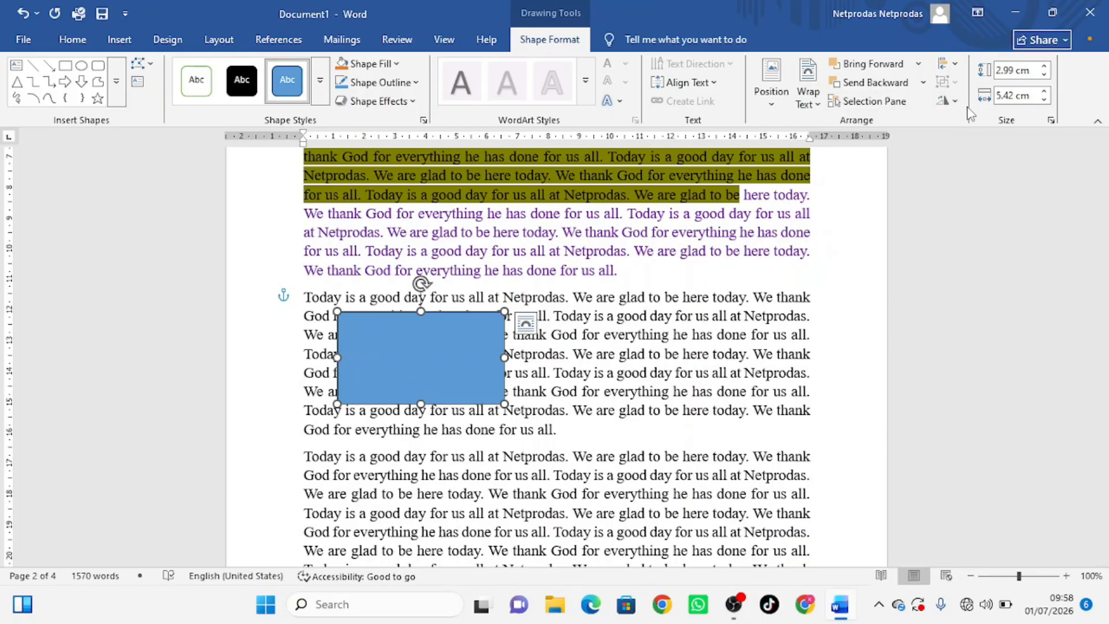
pyautogui.click(801, 101)
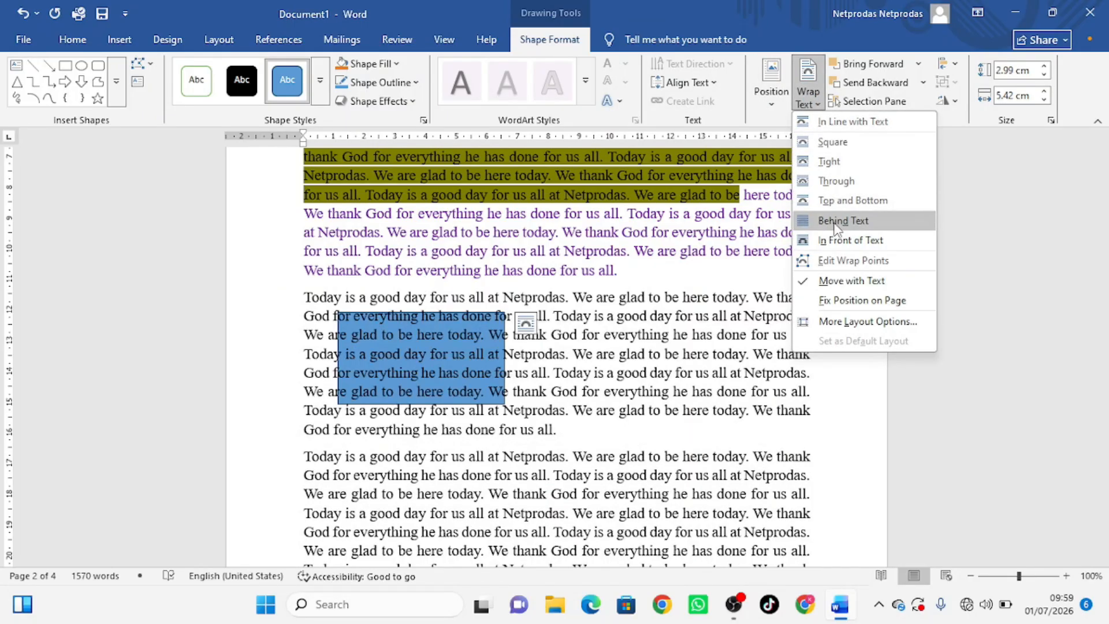
pyautogui.click(833, 221)
pyautogui.click(642, 385)
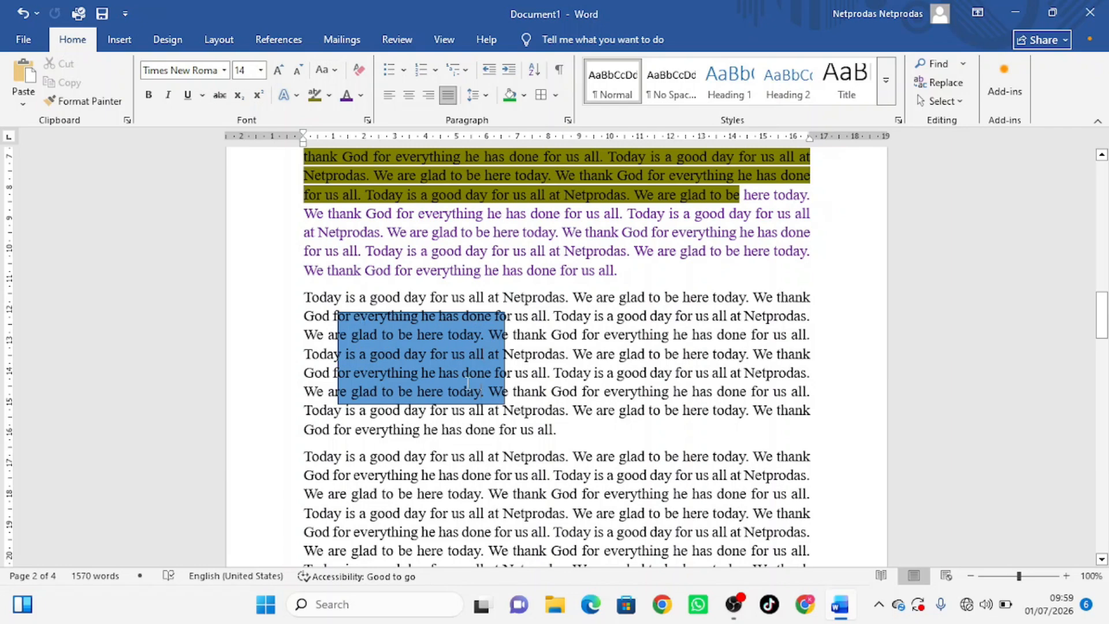
# - Use Select Objects to select the blue rectangle behind the text, and switch the mode off again
pyautogui.click(958, 103)
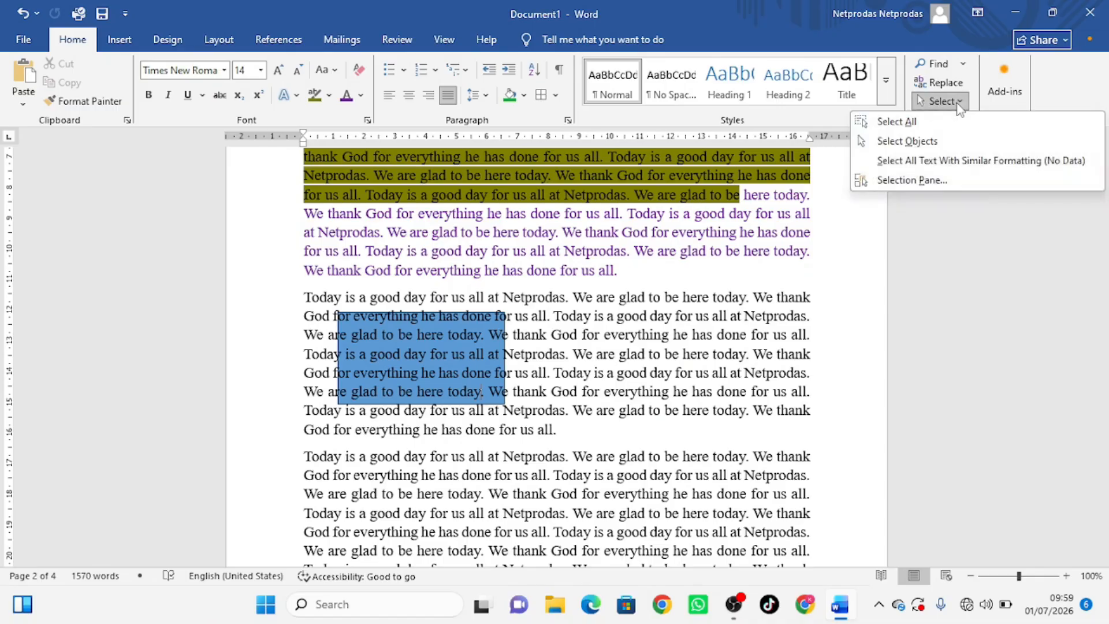
pyautogui.click(918, 144)
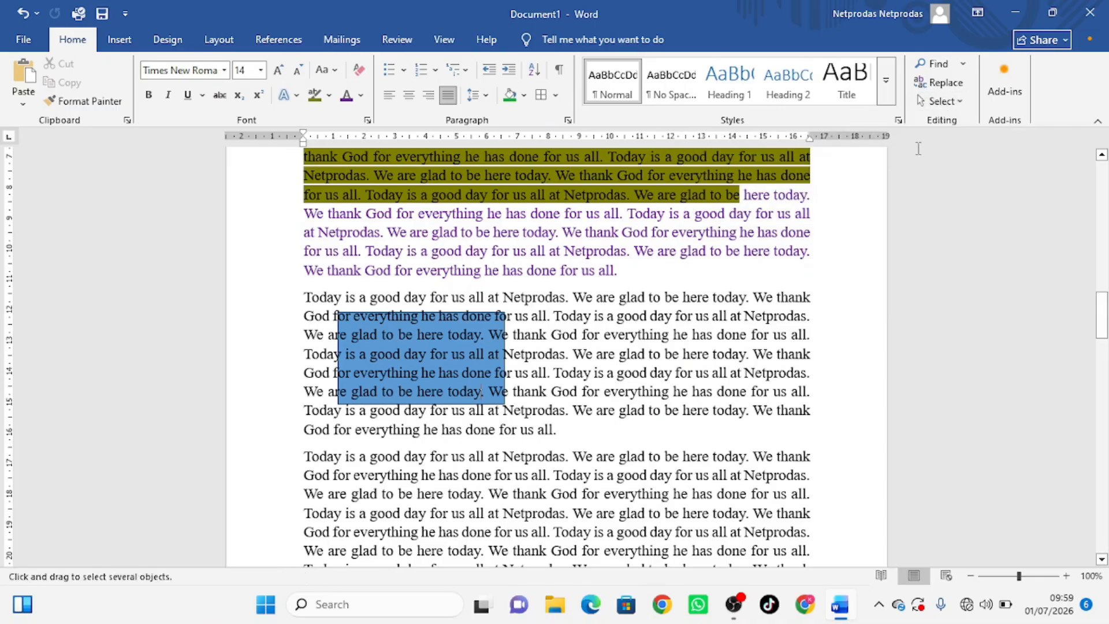
pyautogui.click(460, 358)
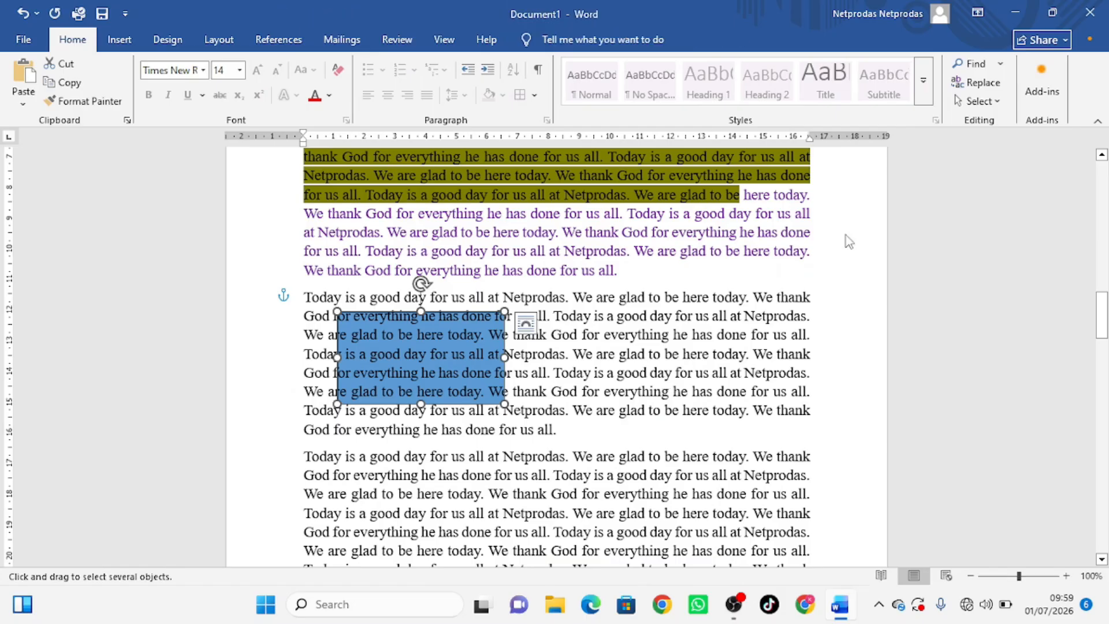
pyautogui.click(977, 101)
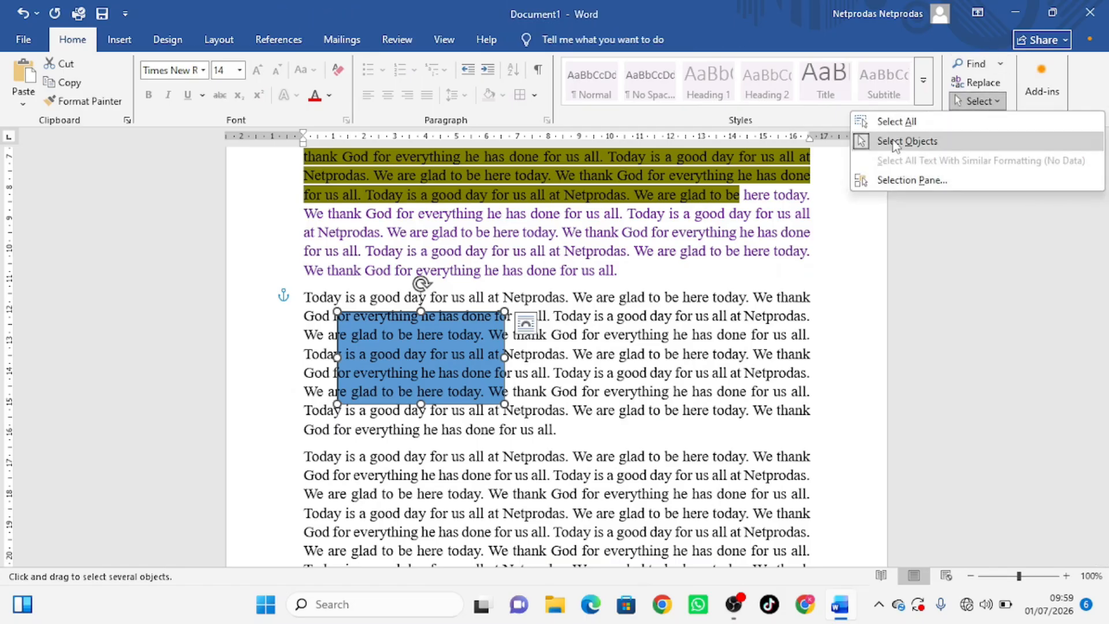
pyautogui.click(894, 143)
# - Open the Selection Pane, hide all objects, show them again, and close the pane
pyautogui.click(982, 101)
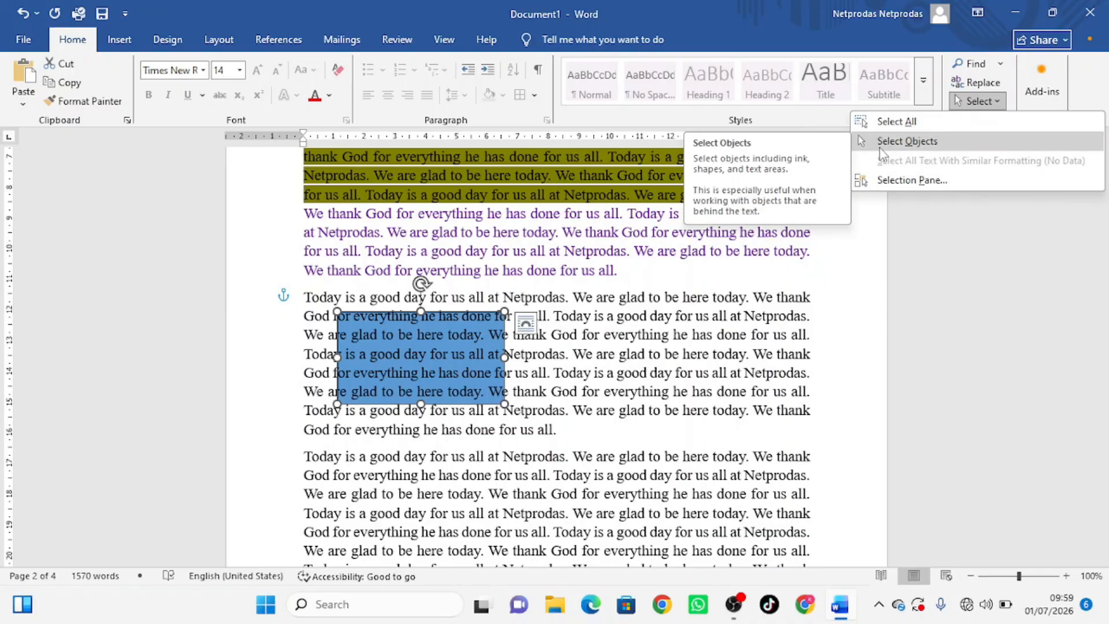
pyautogui.click(914, 181)
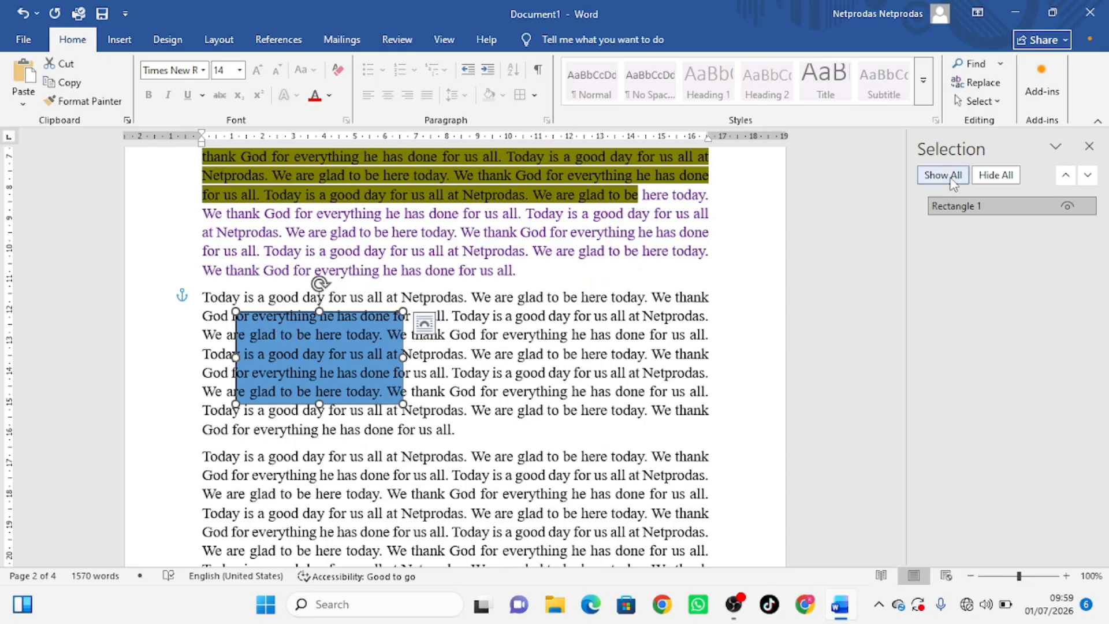
pyautogui.click(985, 179)
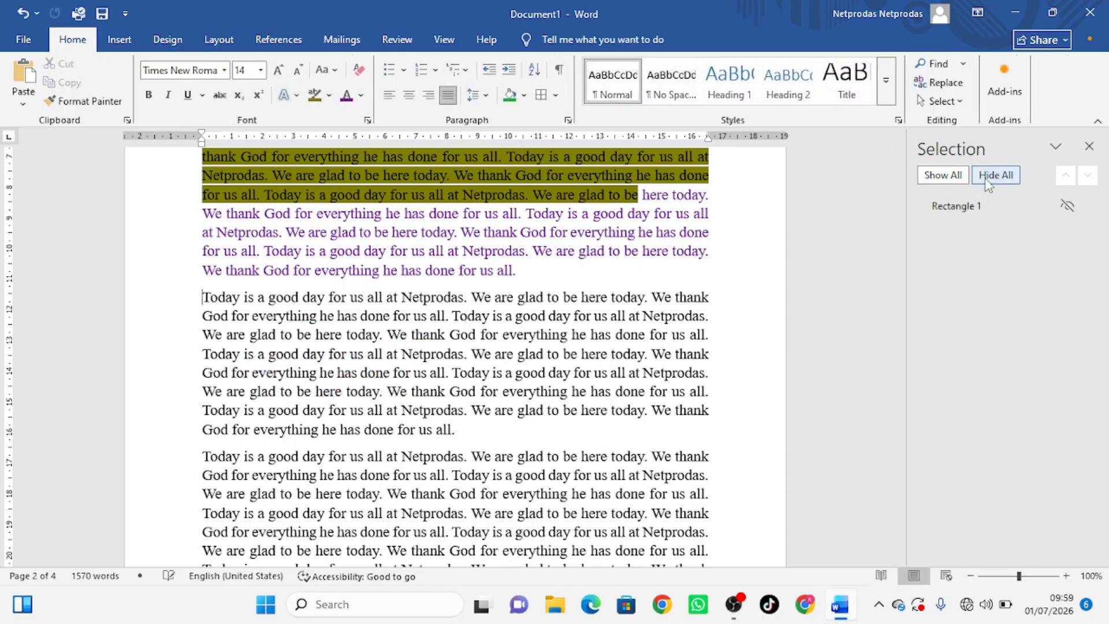
pyautogui.click(944, 177)
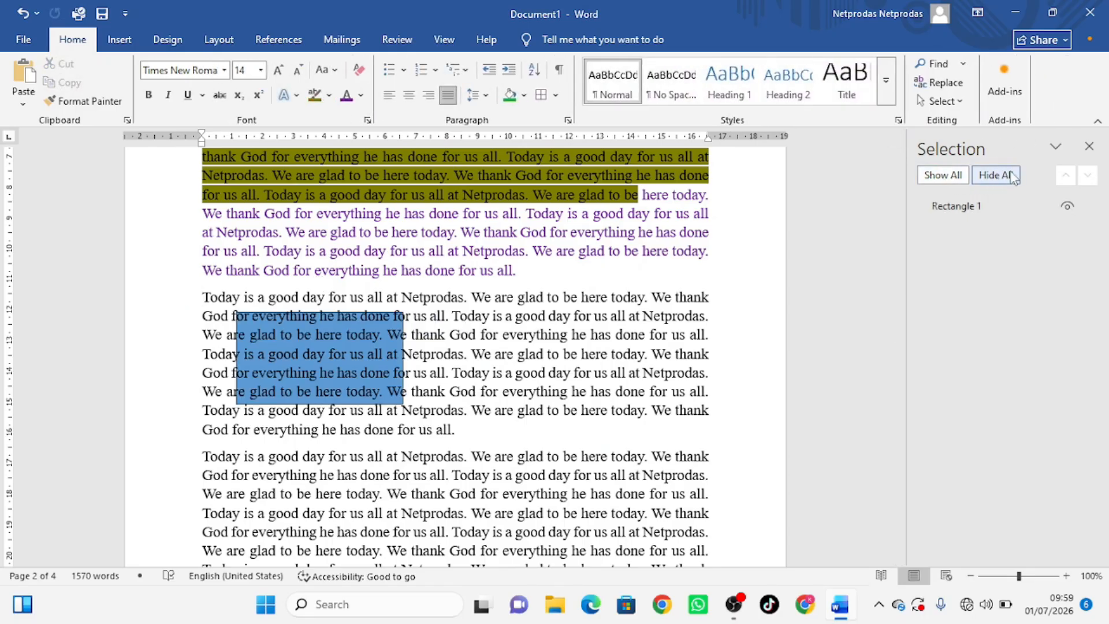
pyautogui.click(1089, 149)
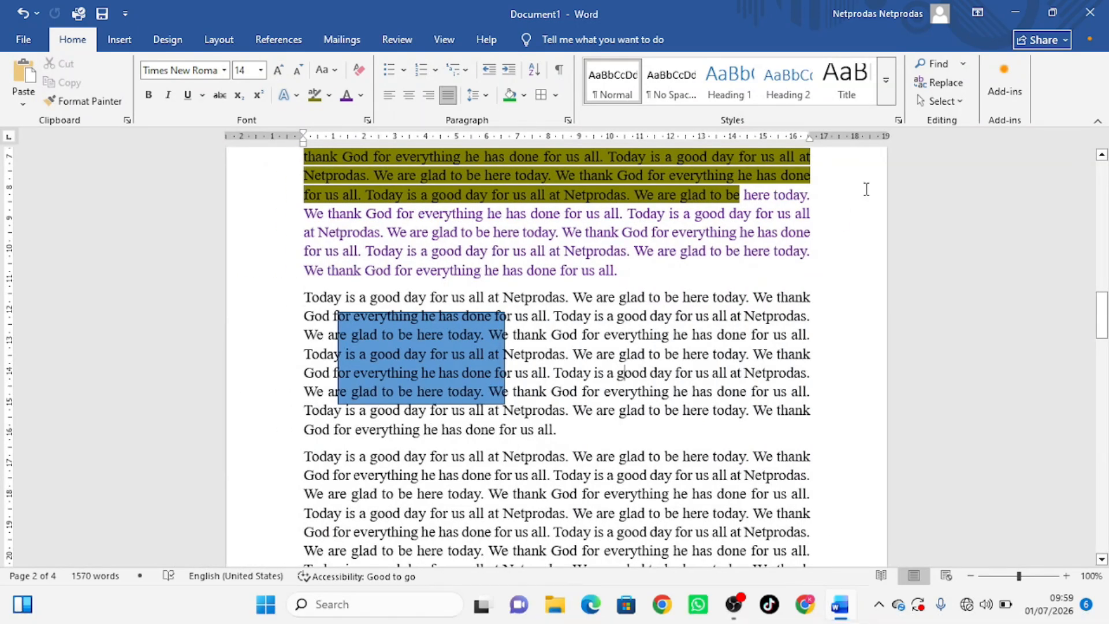